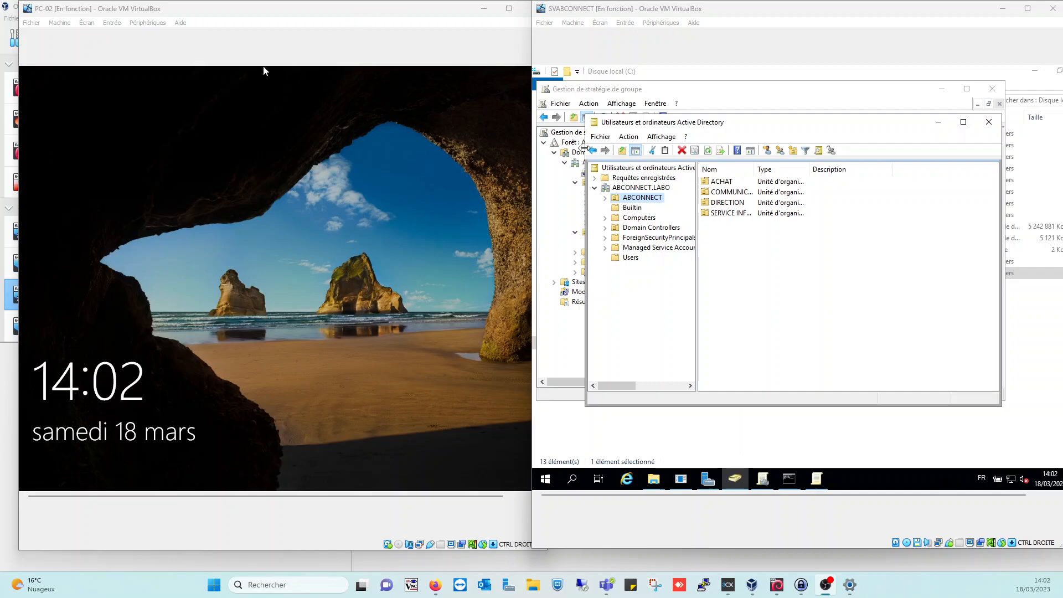
Select ABCONNECT.LABO and expand ABCONNECT to list ACHAT, COMMUNICATION, DIRECTION and SERVICE INFORMATIQUE
click(636, 188)
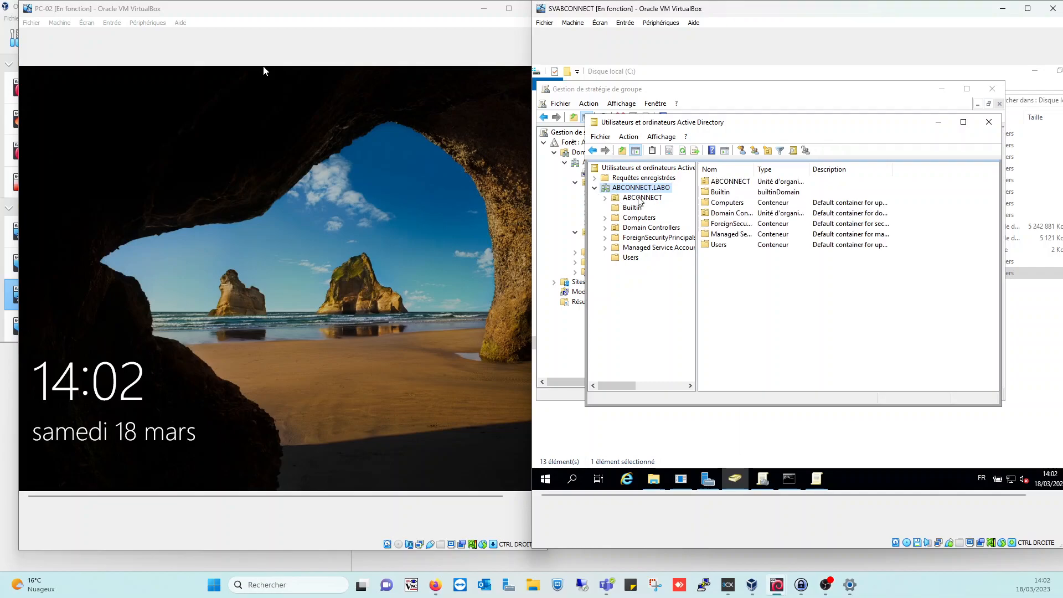
click(606, 197)
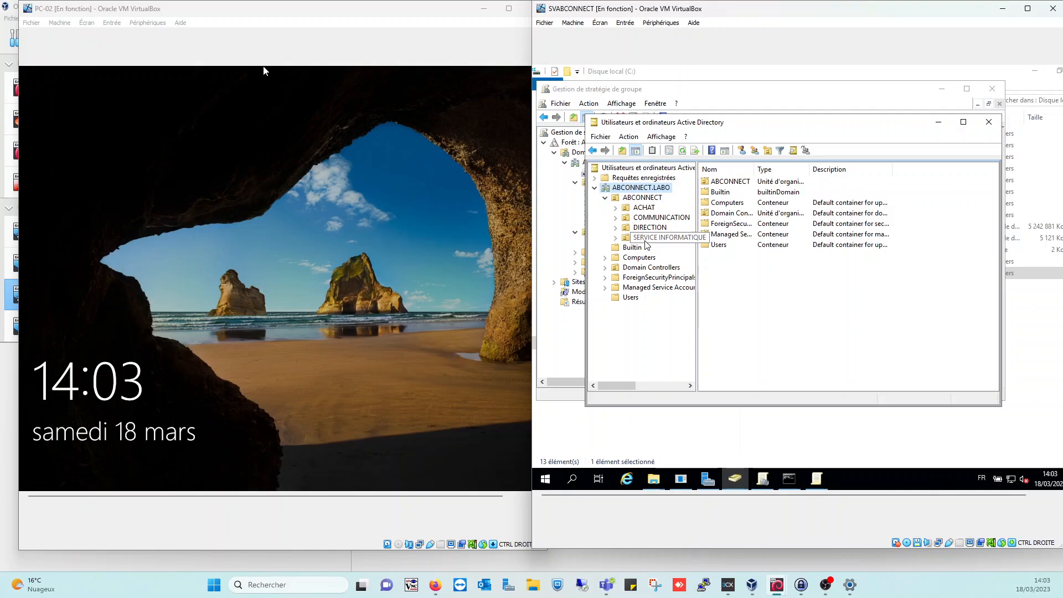
Expand ACHAT and COMMUNICATION and list the users in each Utilisateurs unit
click(616, 208)
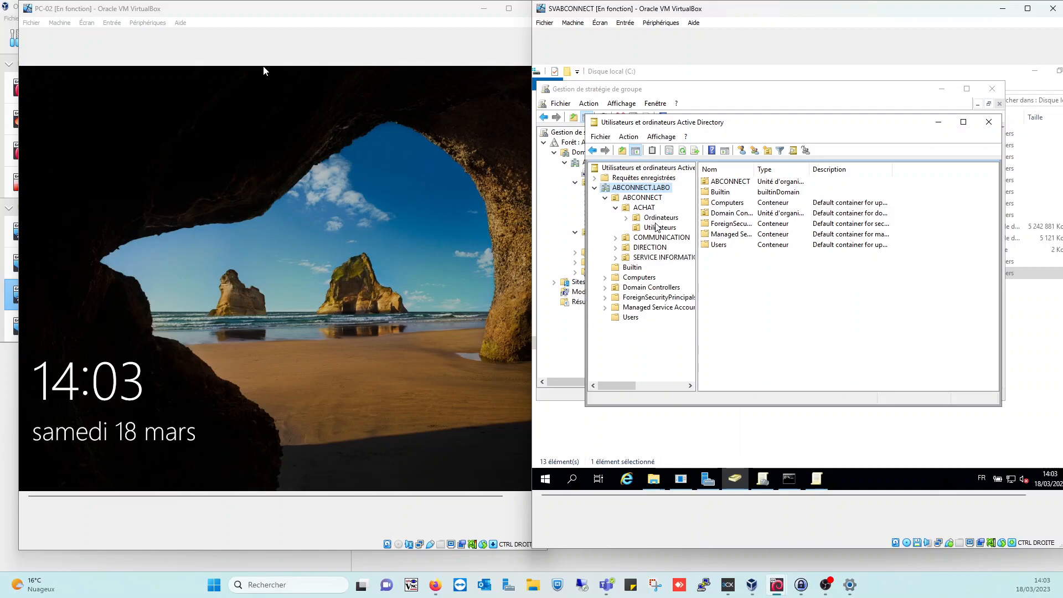
click(660, 227)
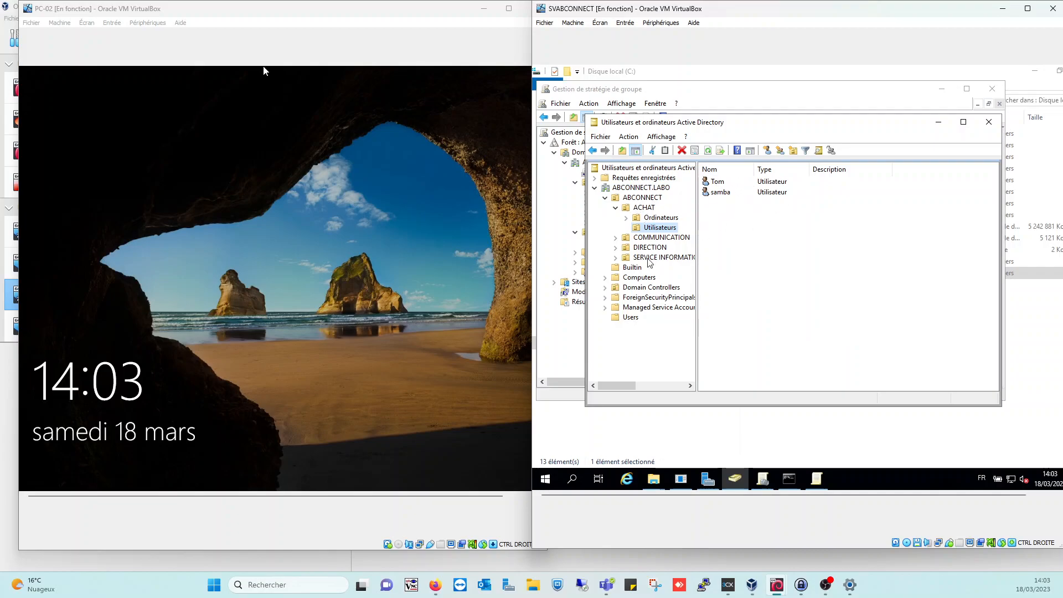
click(615, 238)
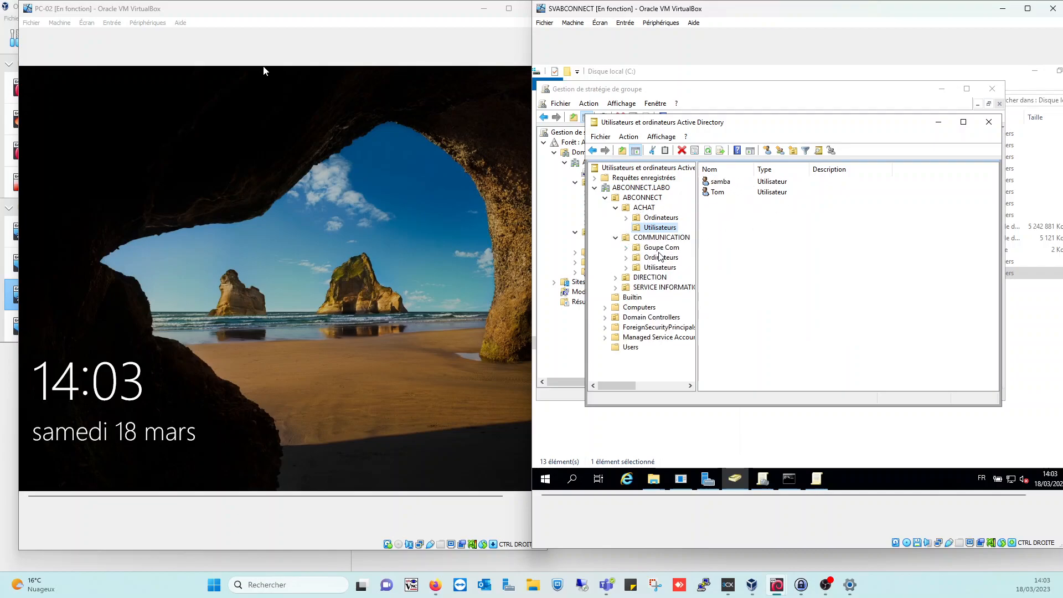
click(660, 267)
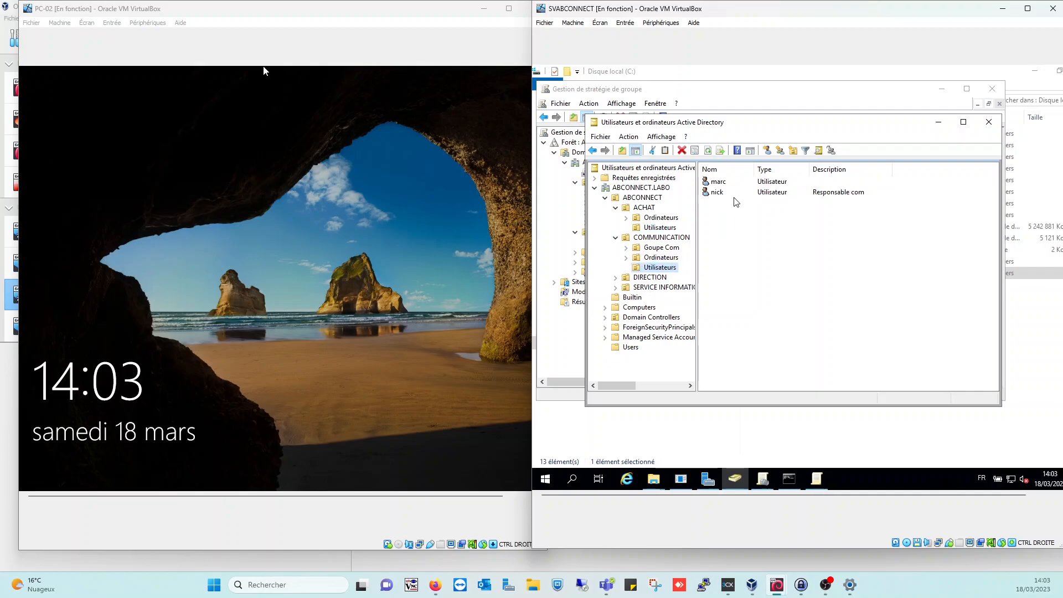
View the users in DIRECTION's and SERVICE INFORMATIQUE's Utilisateurs units
click(637, 277)
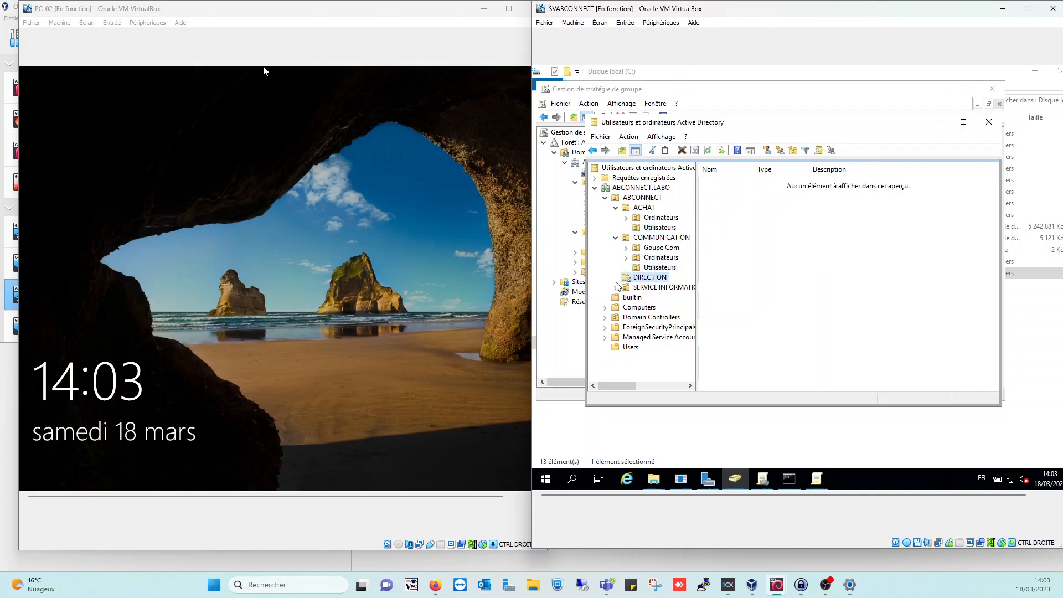
click(729, 203)
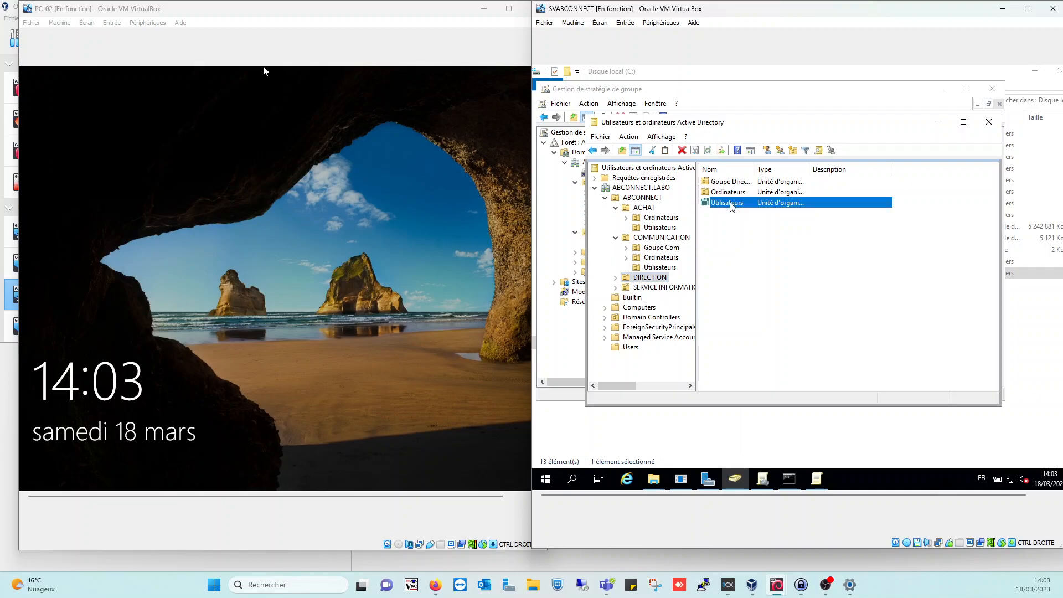
double_click(730, 204)
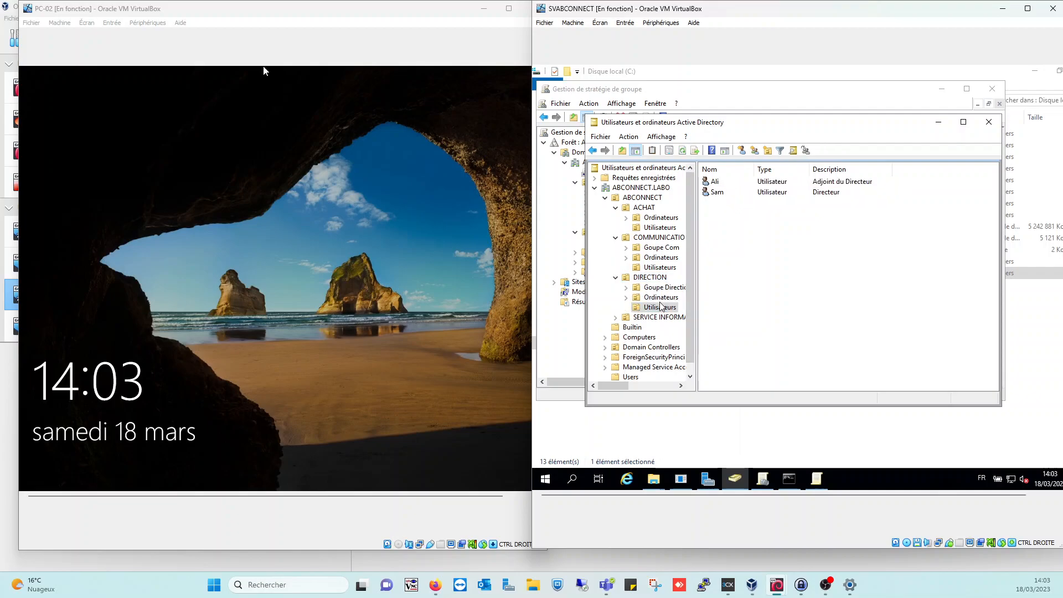
click(616, 318)
click(659, 347)
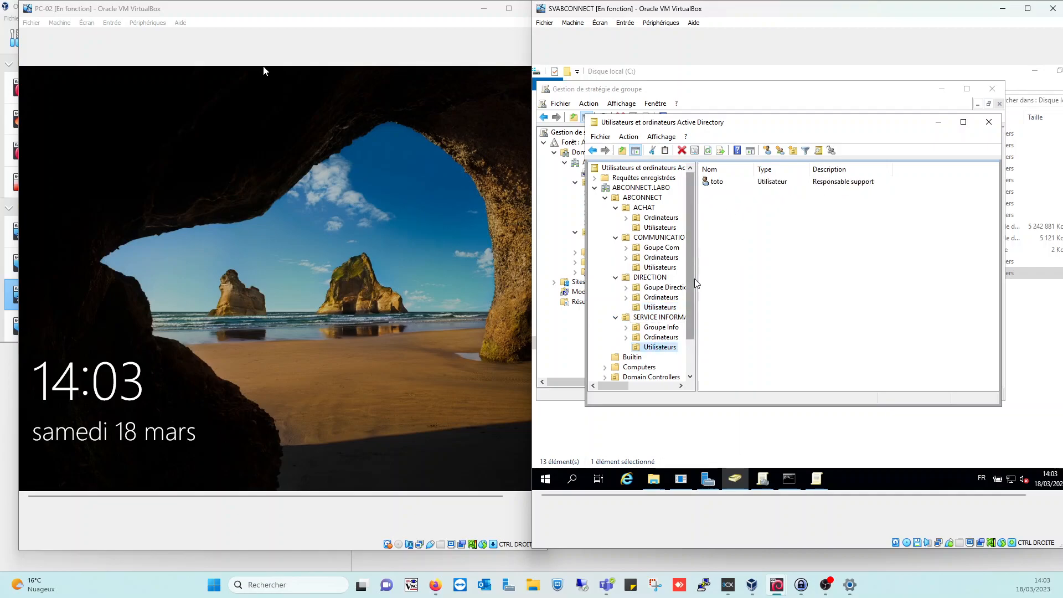
Collapse COMMUNICATION and DIRECTION, leaving SERVICE INFORMATIQUE's contents shown
click(615, 238)
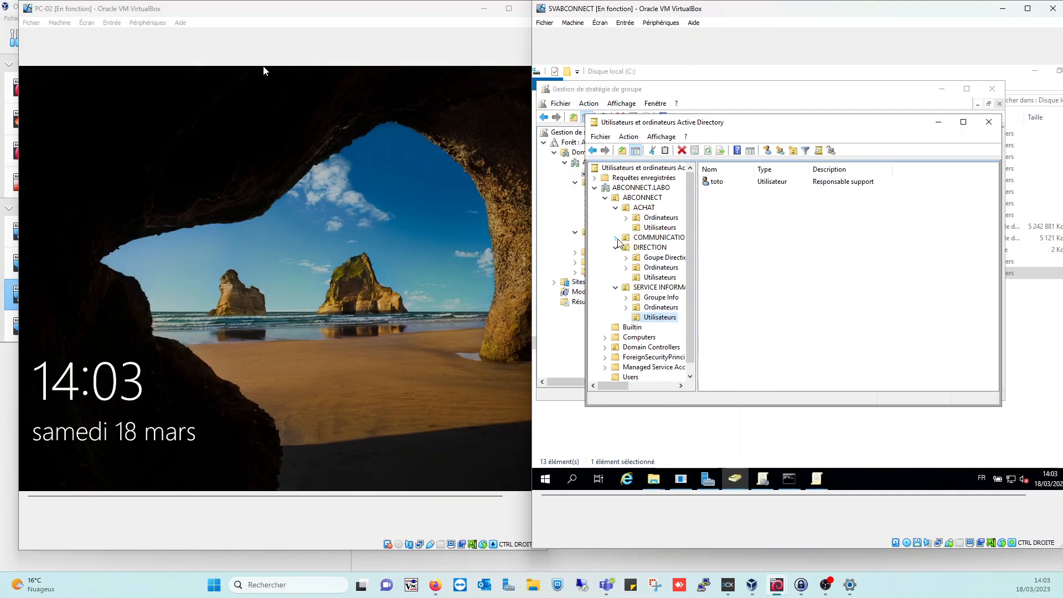
click(615, 248)
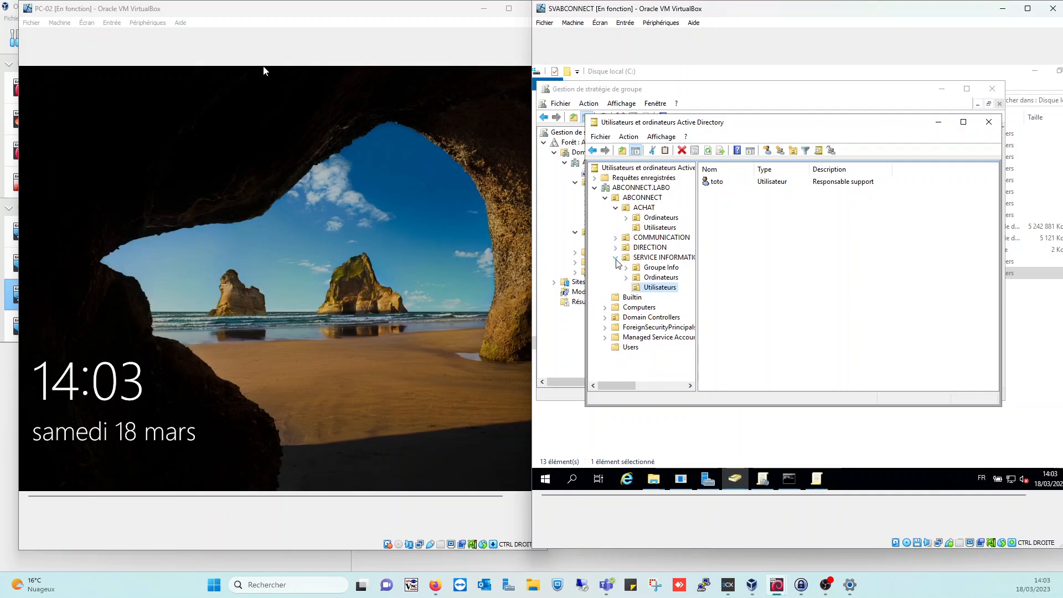
click(615, 258)
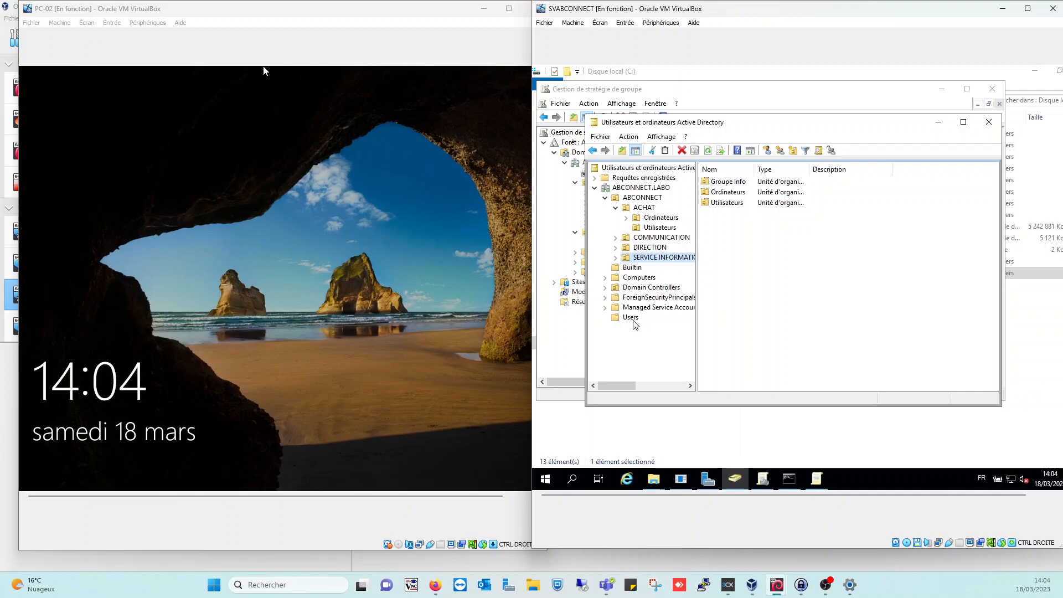
In Builtin, add a new Global Security group named gg_service_achat
click(642, 271)
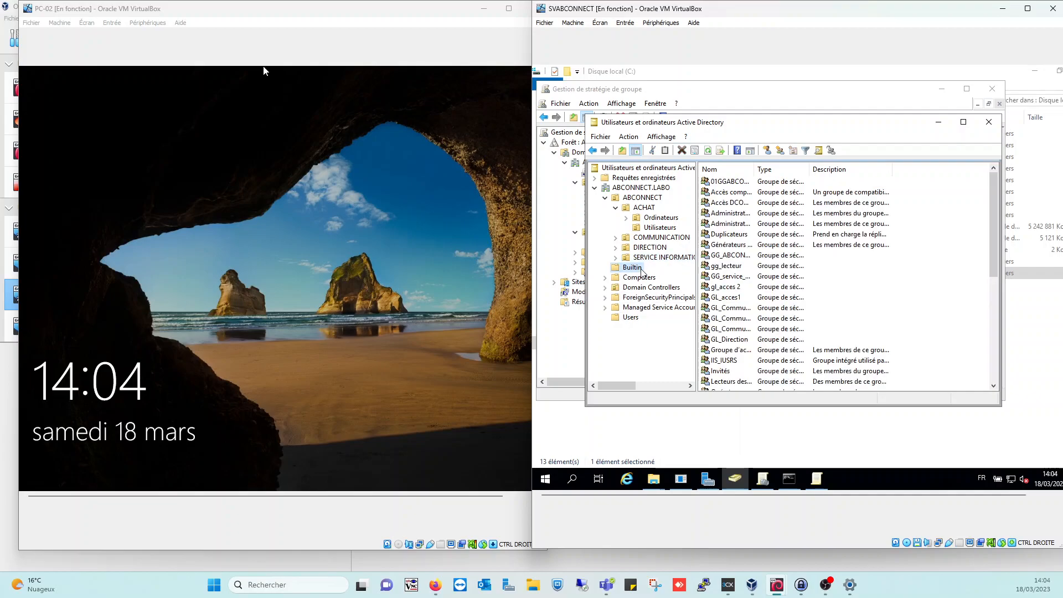
click(781, 150)
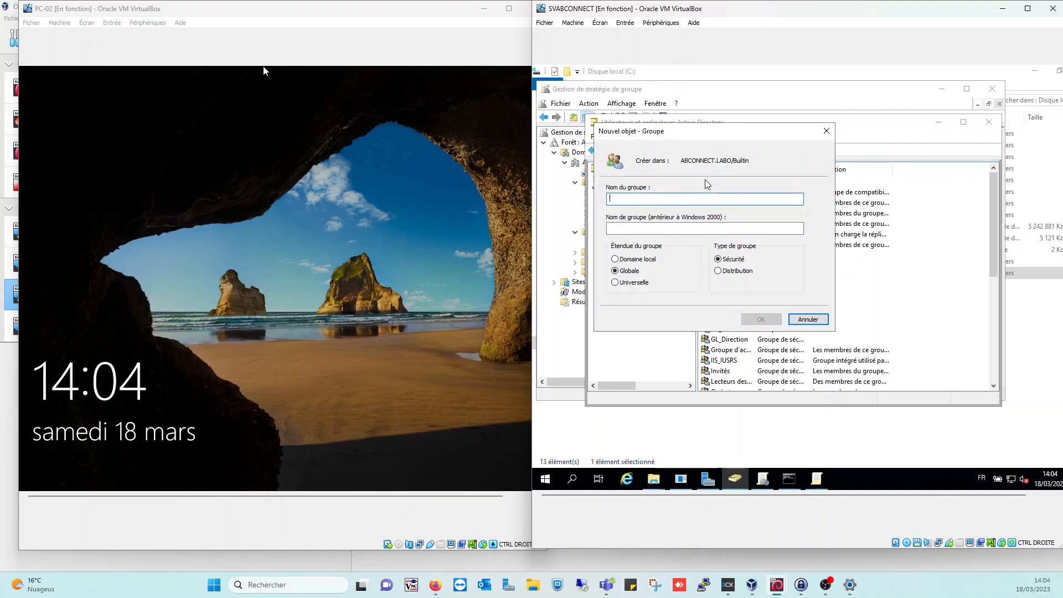
text(GG)
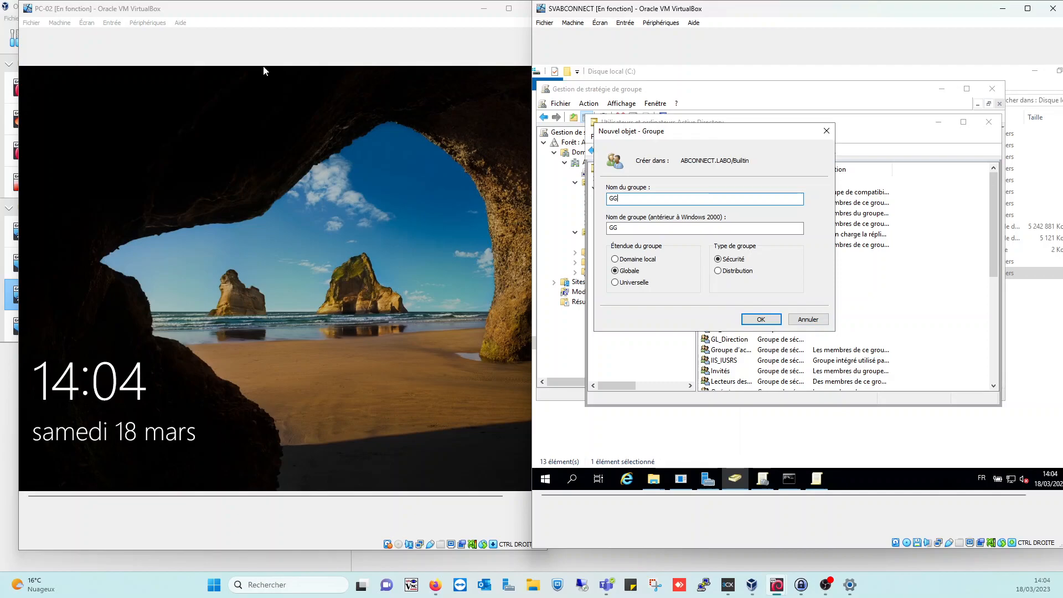
key(BackSpace)
key(BackSpace)
text(gg)
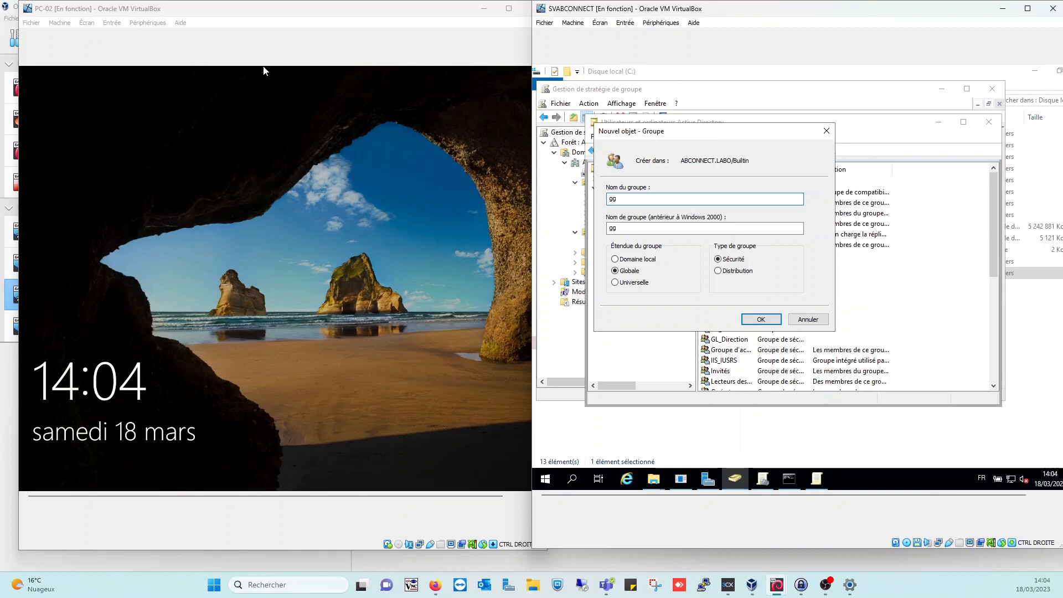
text(_service_achat)
key(Return)
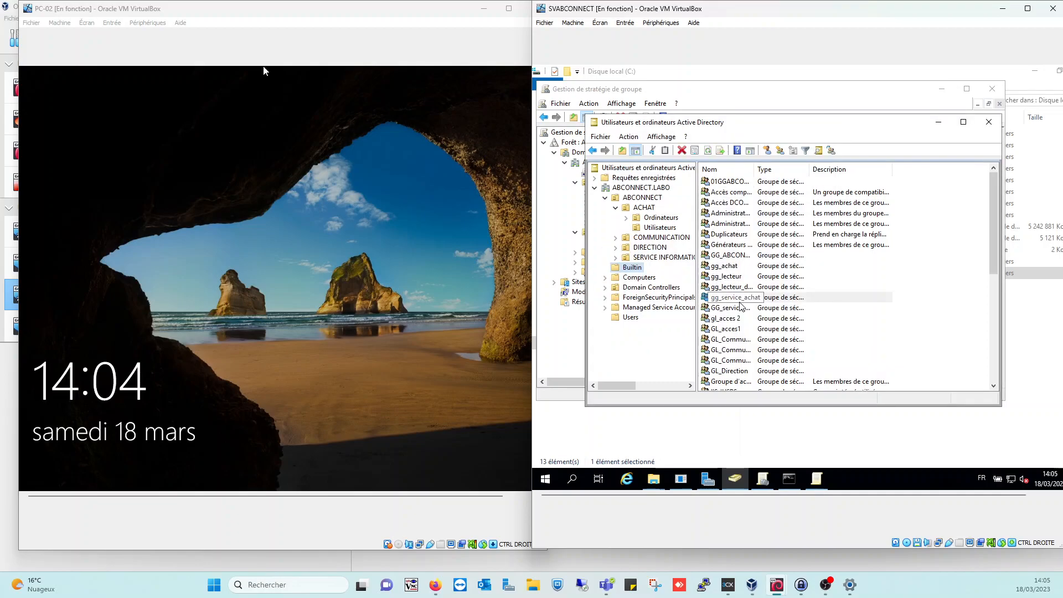
Open gg_service_achat's Membres tab with the ACHAT users listed alongside for reference
double_click(741, 299)
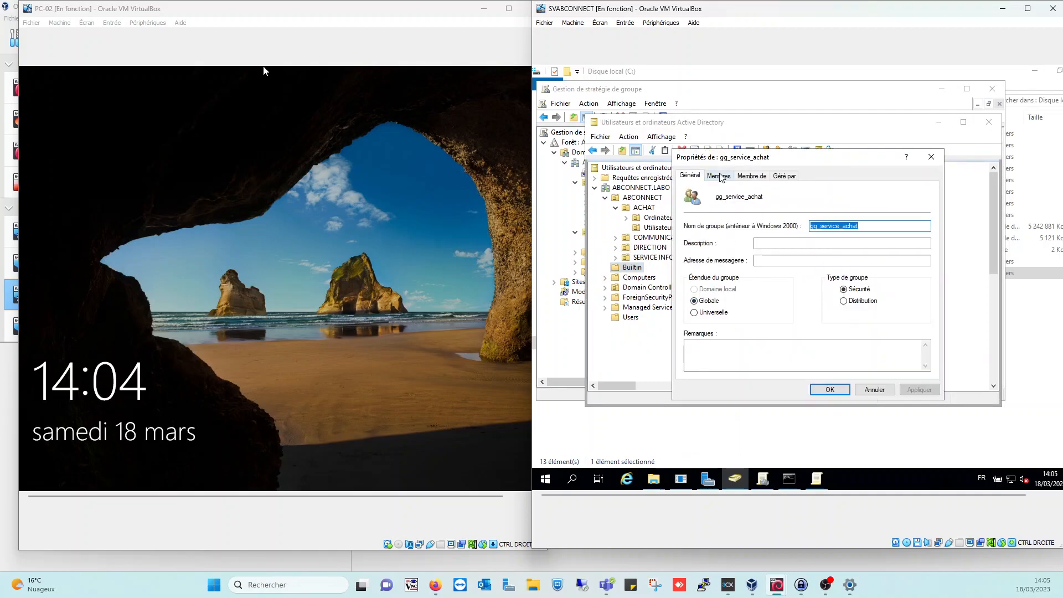
click(720, 176)
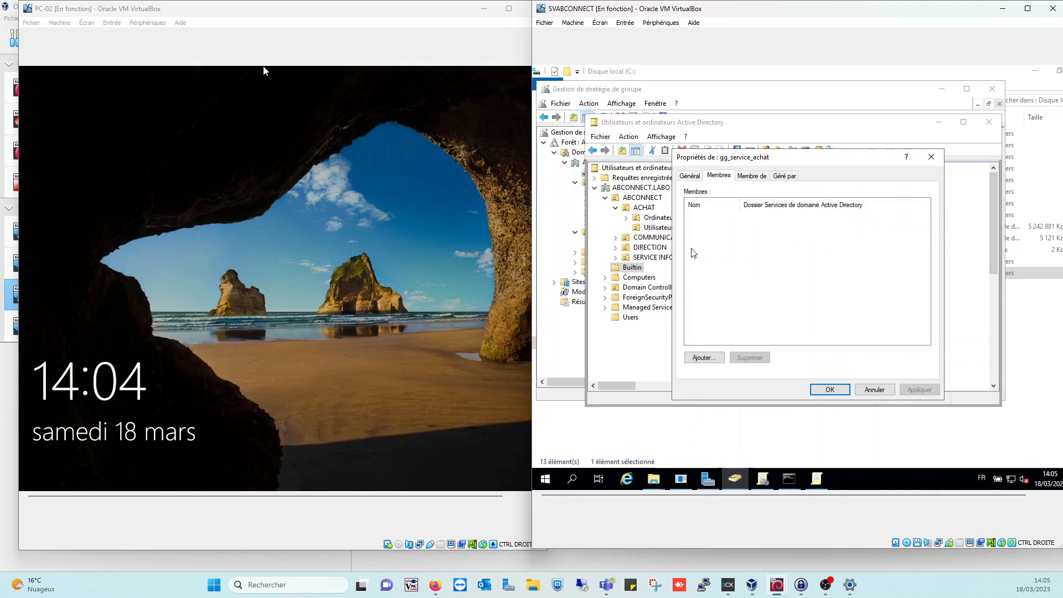
drag(794, 161, 837, 221)
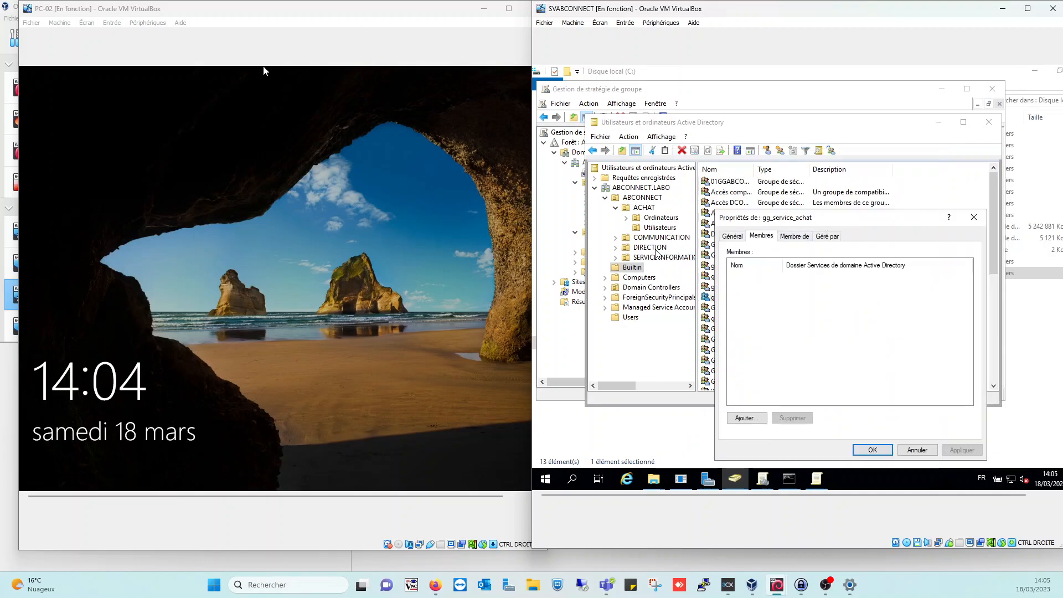
click(655, 229)
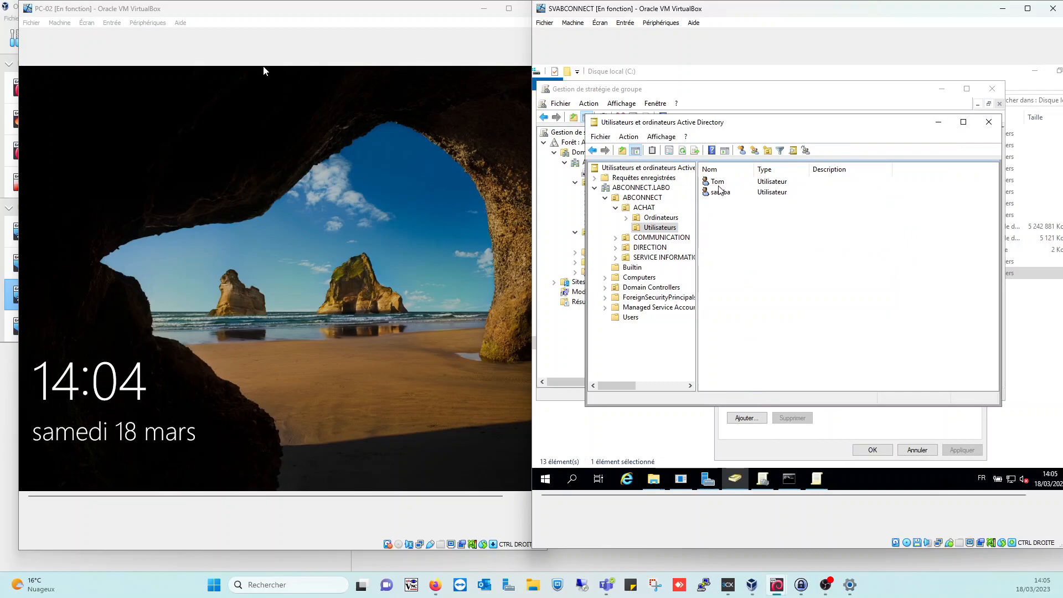
click(753, 437)
Add both ACHAT users as members of gg_service_achat and apply
click(751, 418)
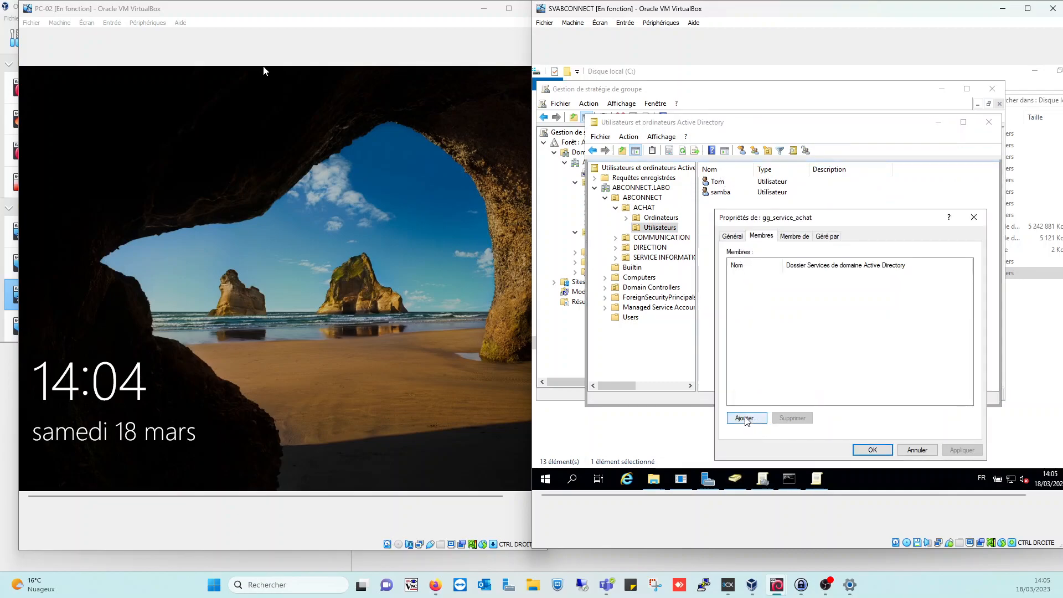
text(Tom)
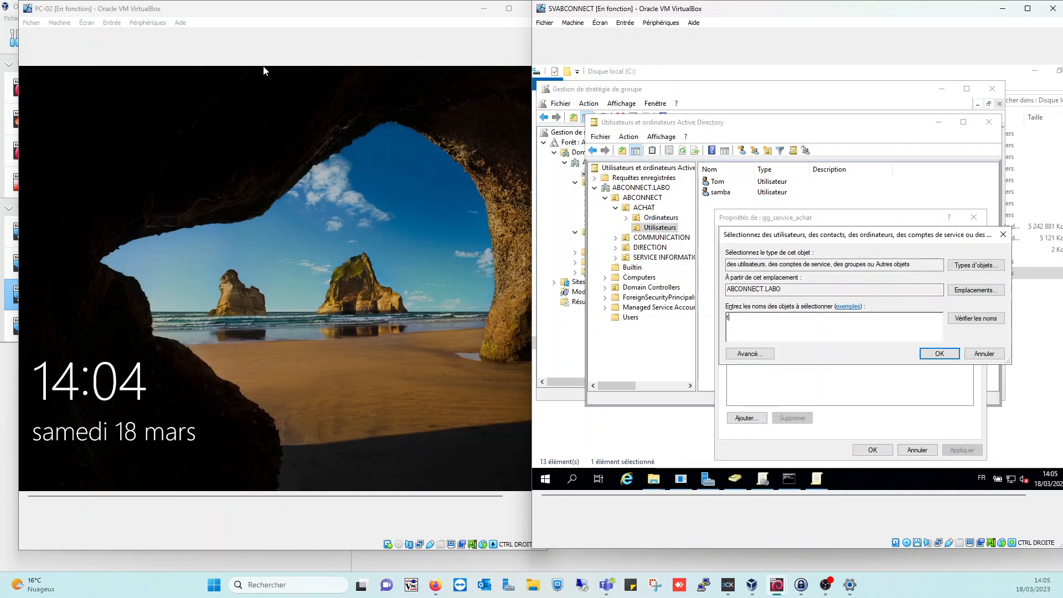
key(Return)
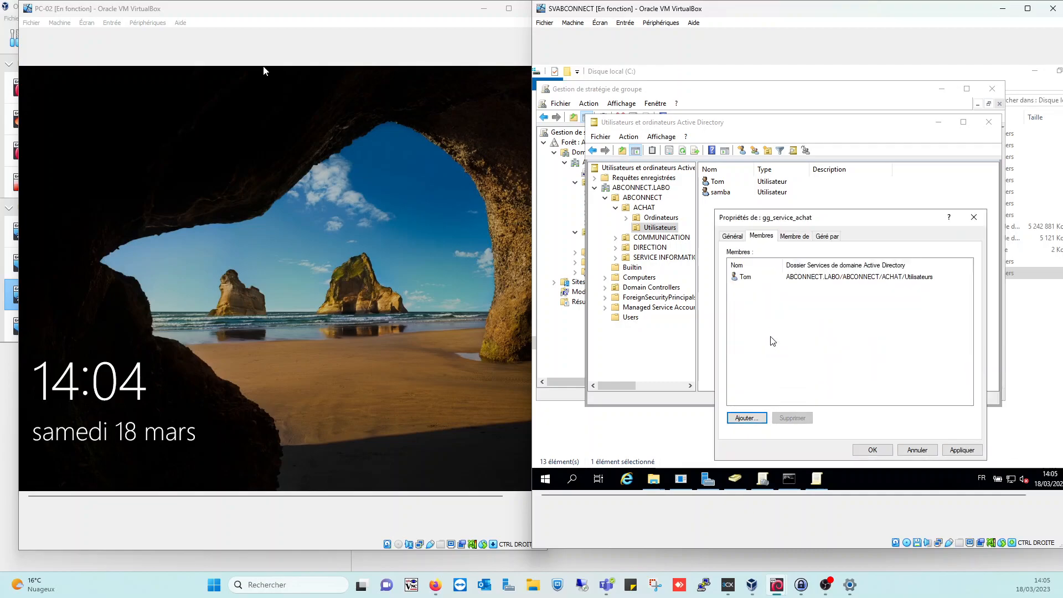
click(763, 417)
text(samba)
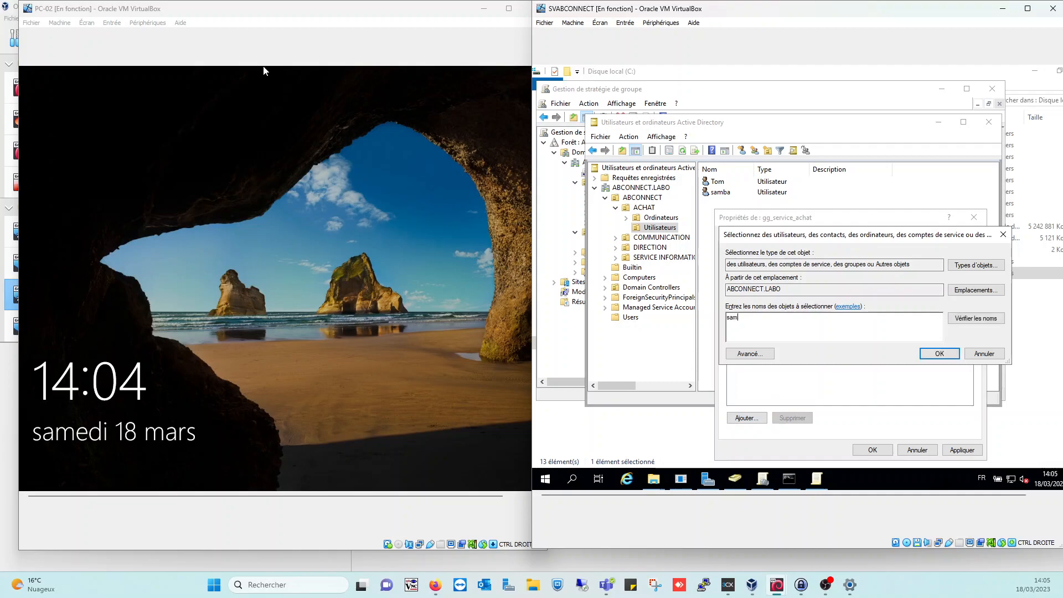
key(Return)
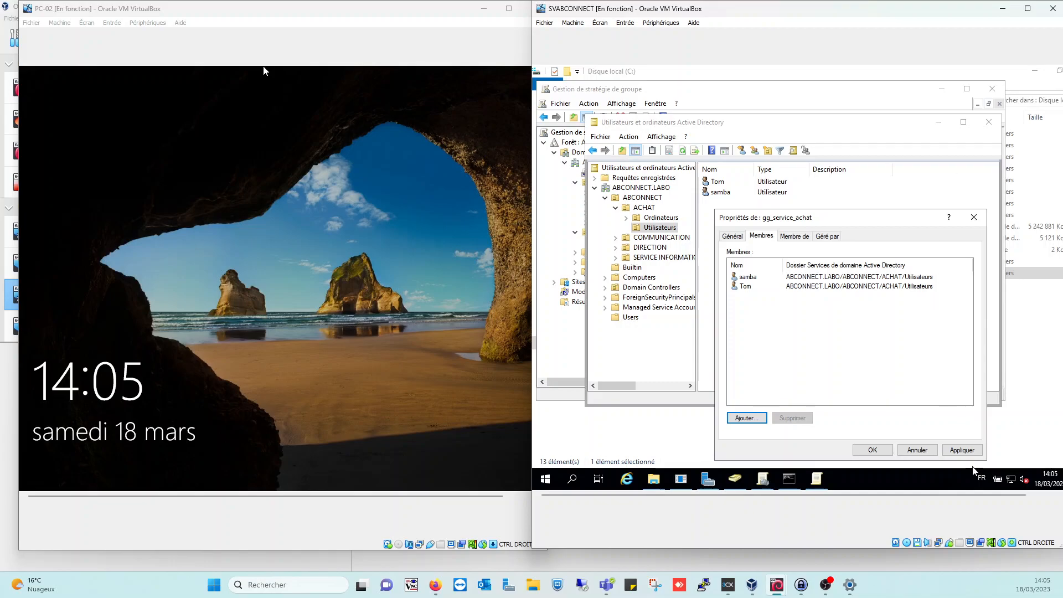
click(973, 453)
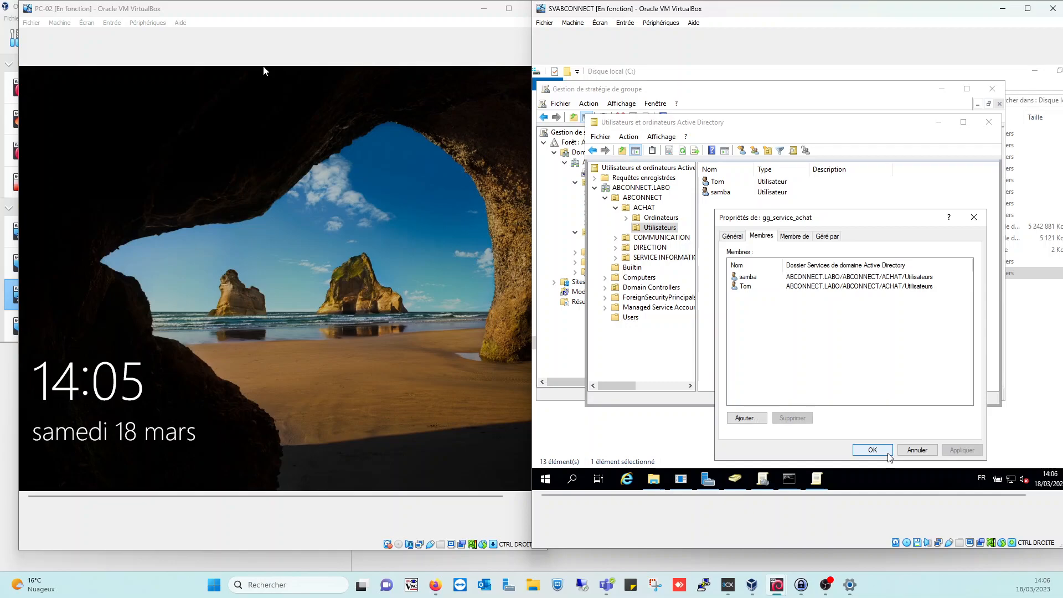
Close the group properties and switch to the Disque local (C:) Explorer window
click(884, 453)
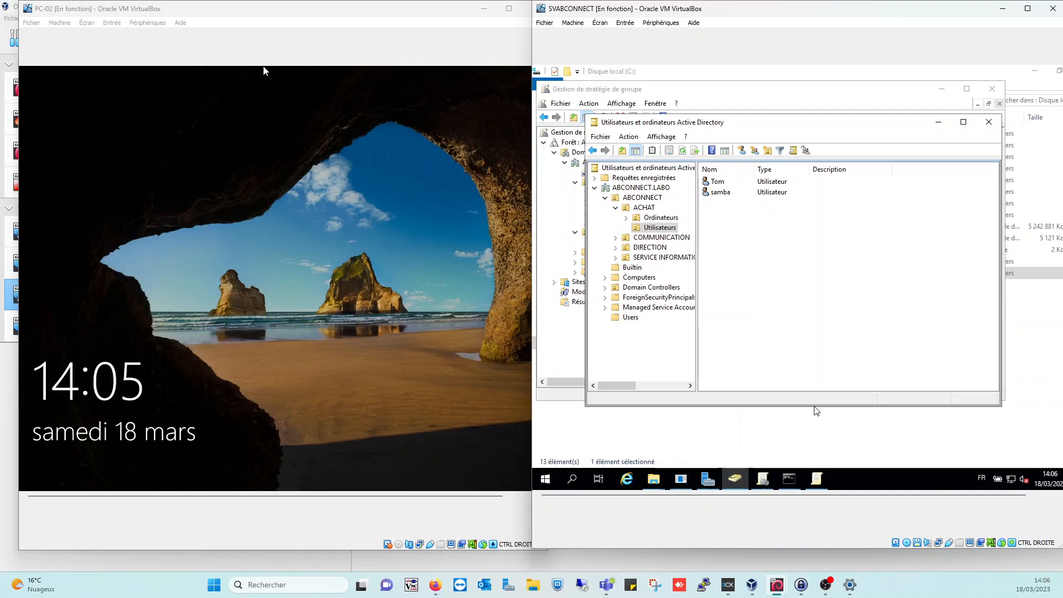
click(659, 481)
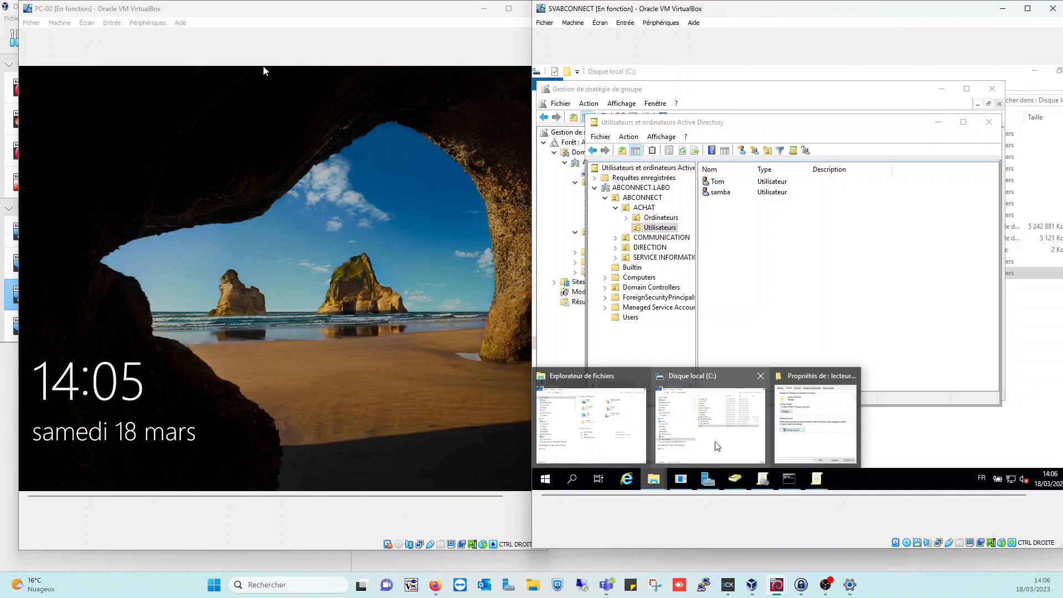
click(714, 421)
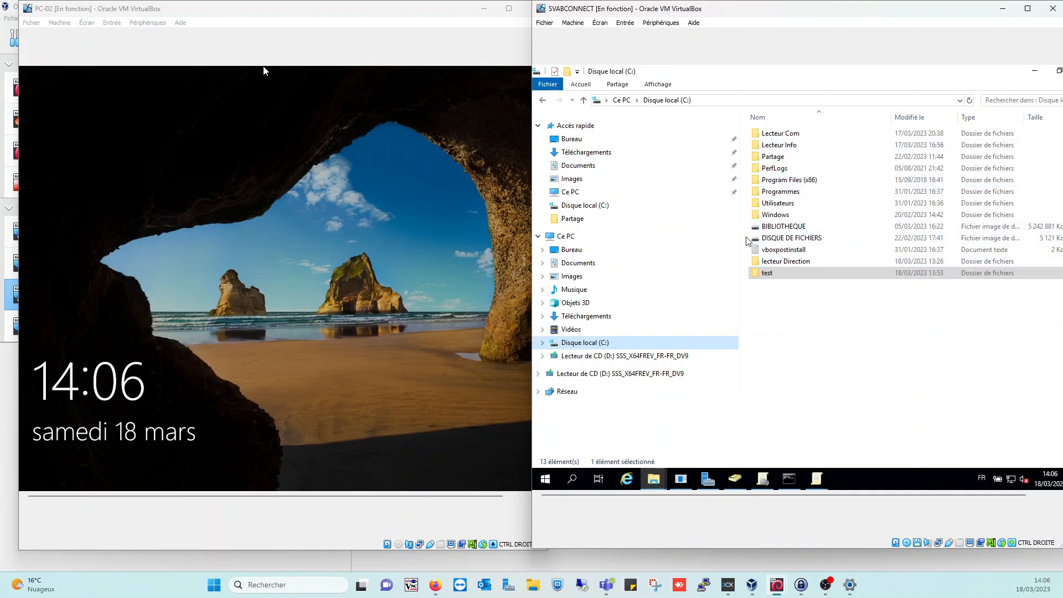
Add a new folder via Nouveau > Dossier on C: and name it lecteur Achat
right_click(777, 302)
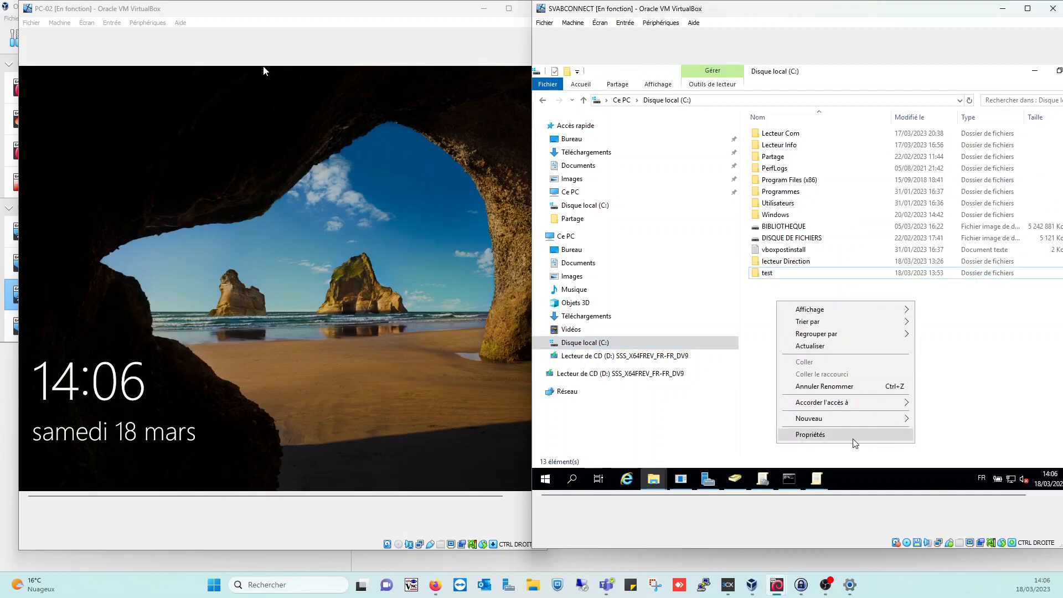
mouse_move(866, 419)
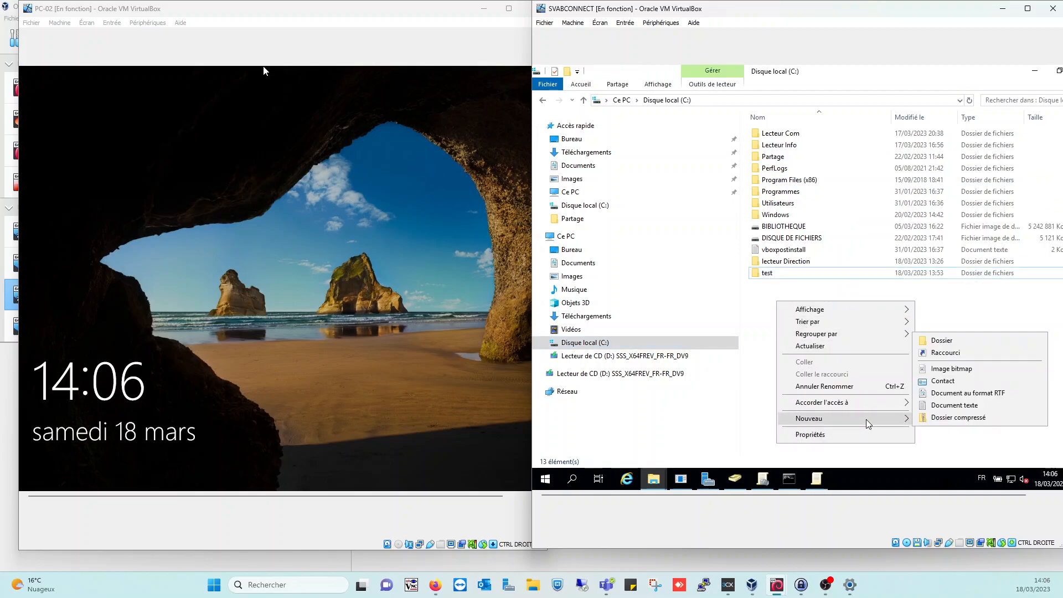
click(936, 343)
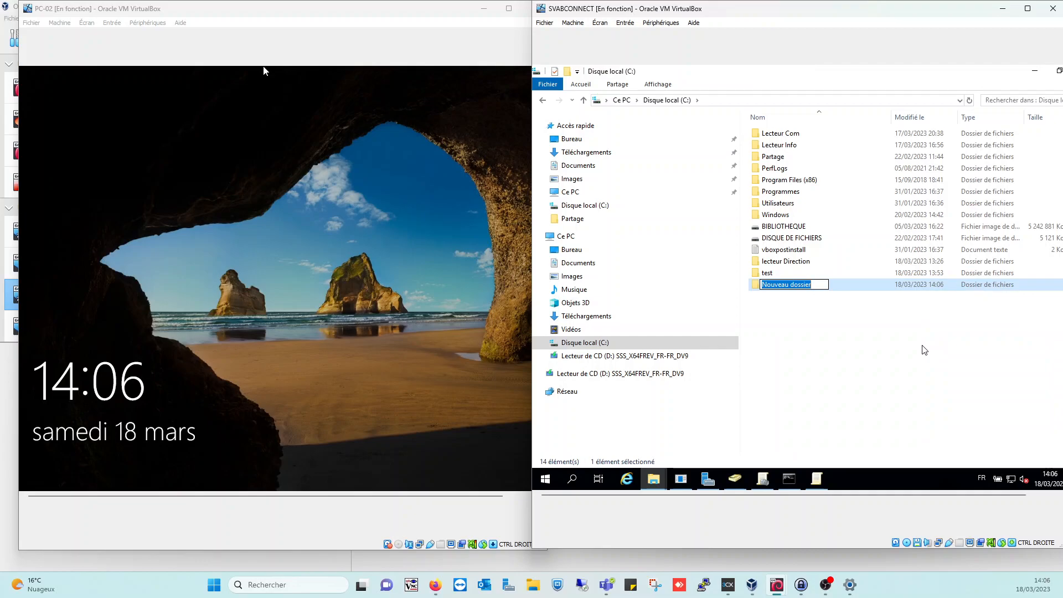
text(lecteur)
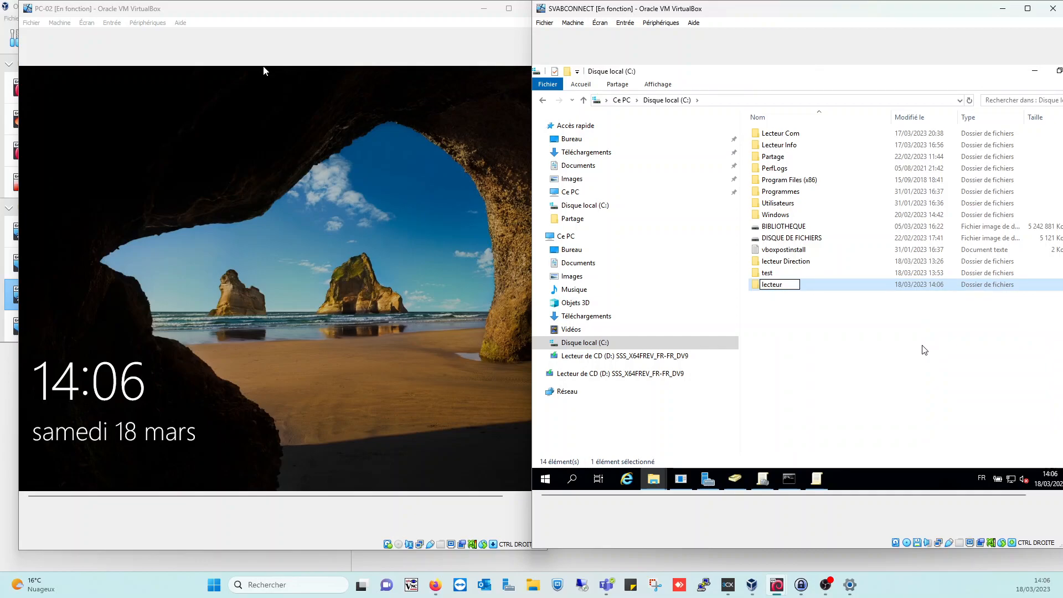
text( Achat)
key(Return)
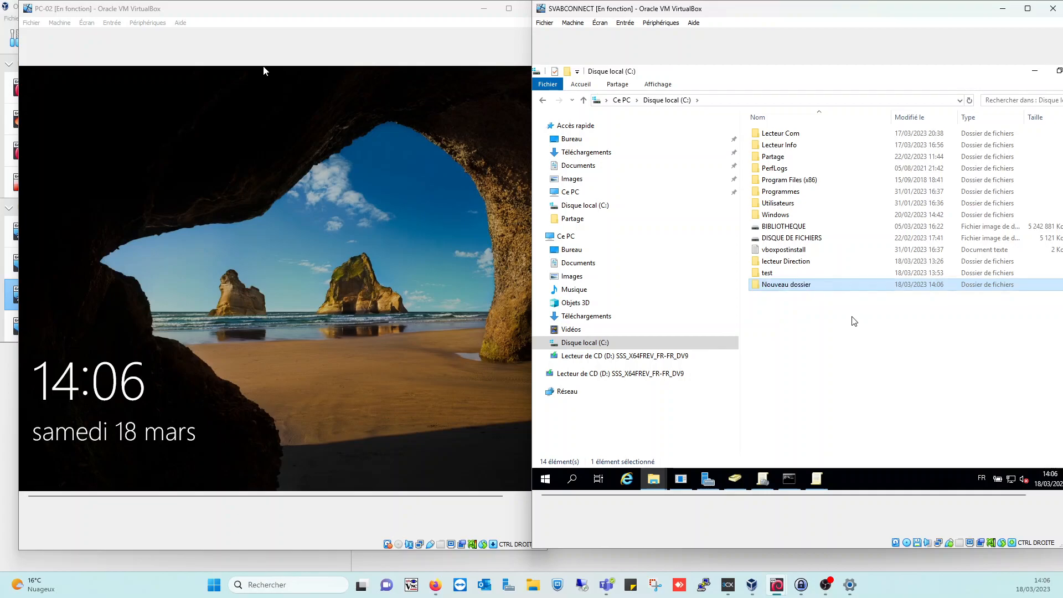
Enable Partage avancé on lecteur Achat as share 'lecteur Achat' and open its Autorisations
right_click(783, 290)
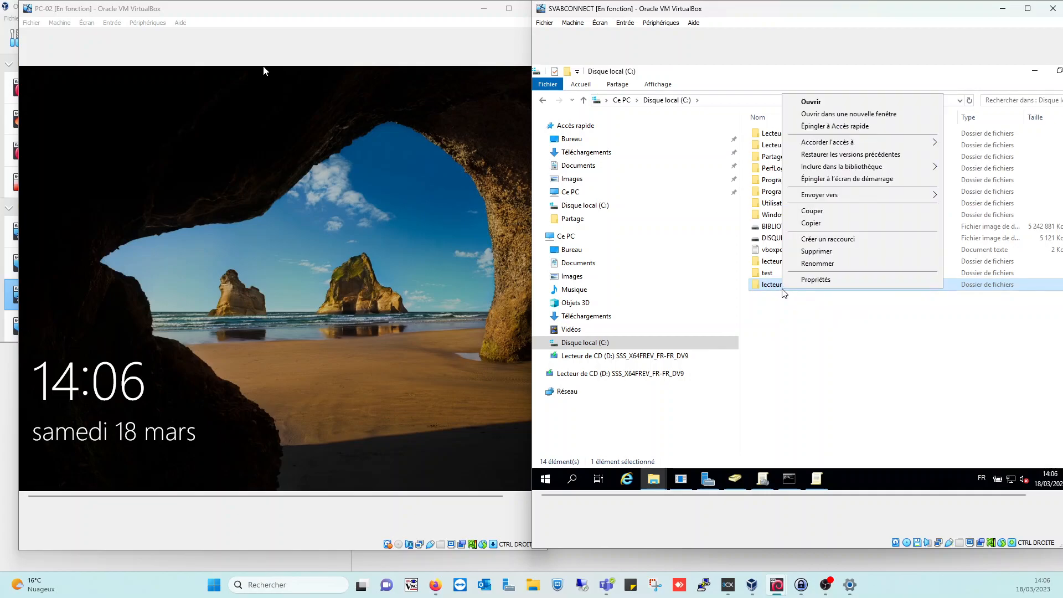
click(814, 281)
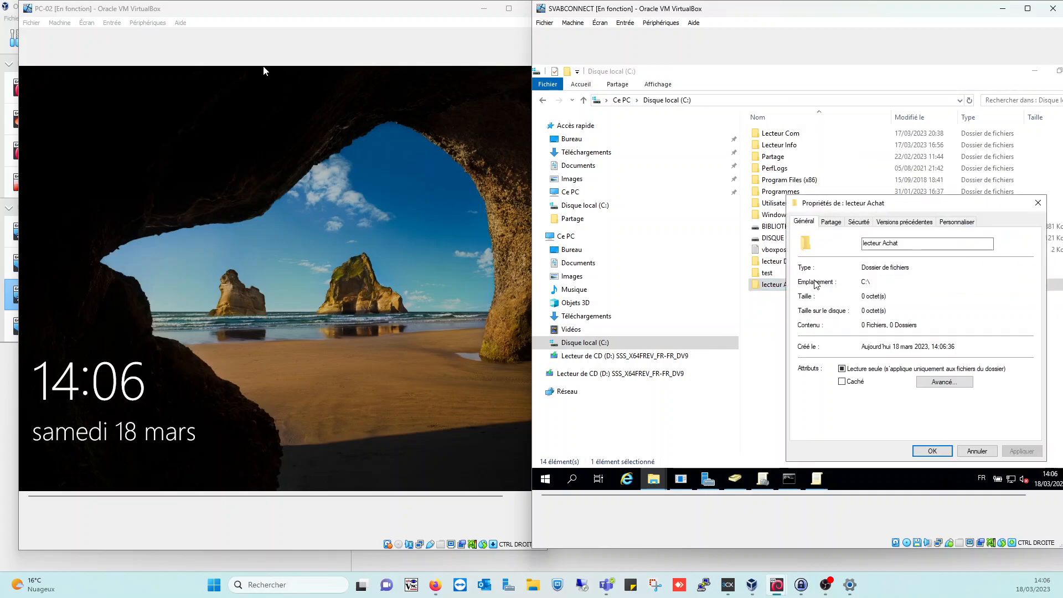
click(835, 223)
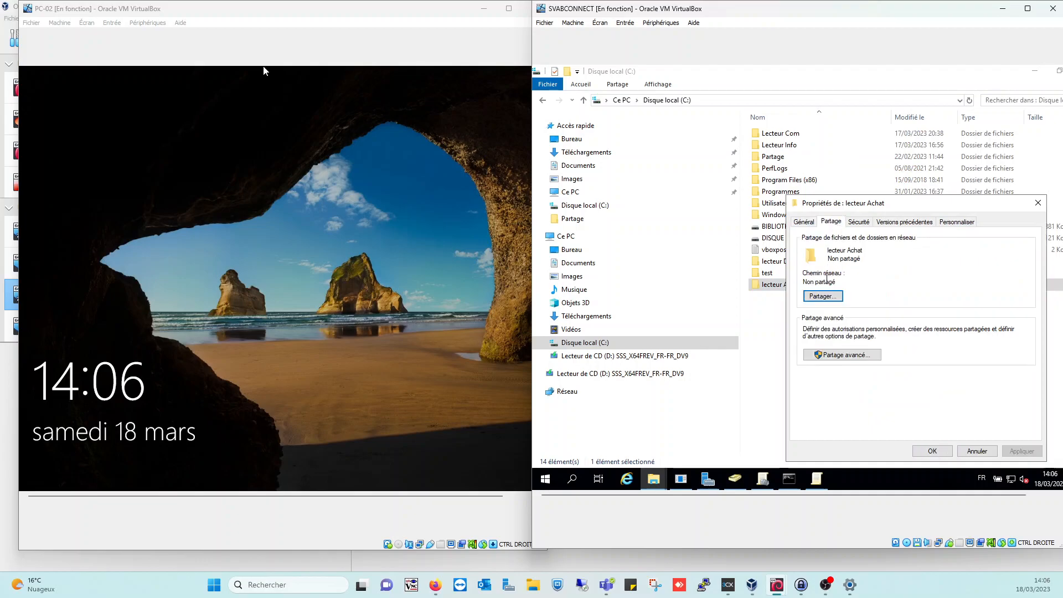
click(836, 358)
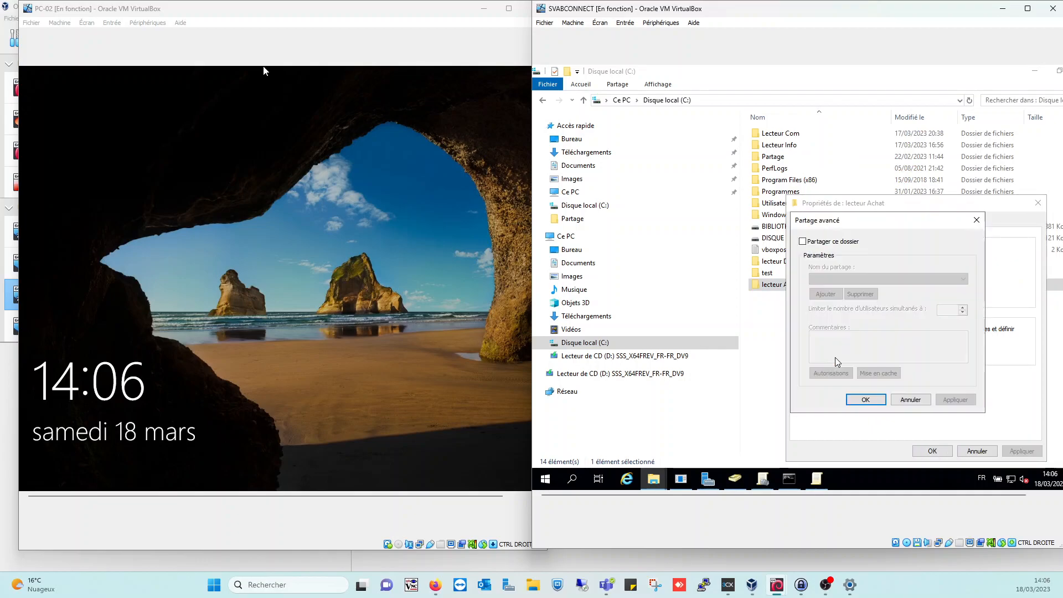
click(804, 242)
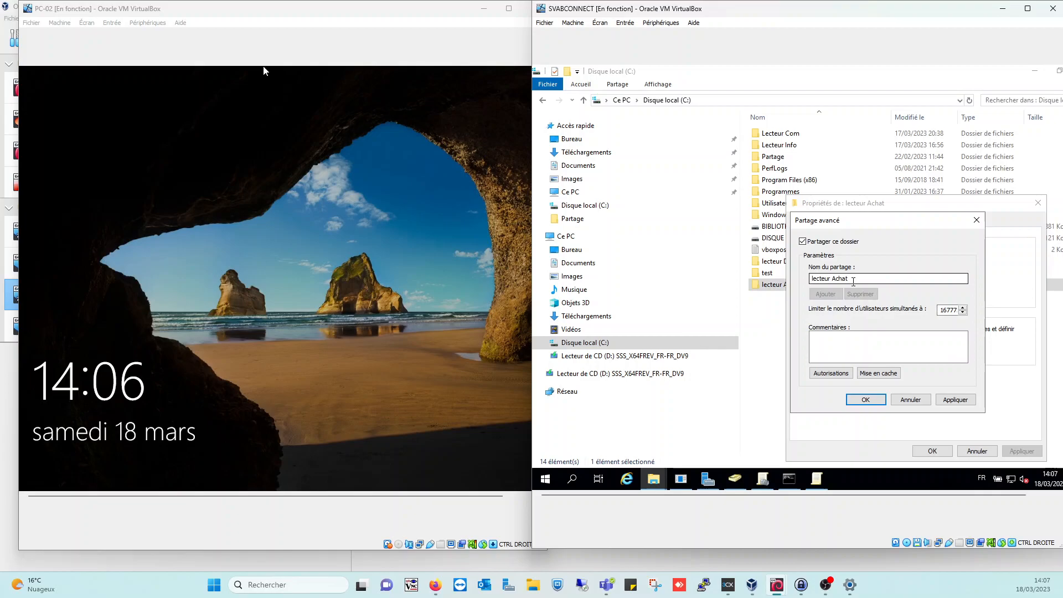
click(831, 373)
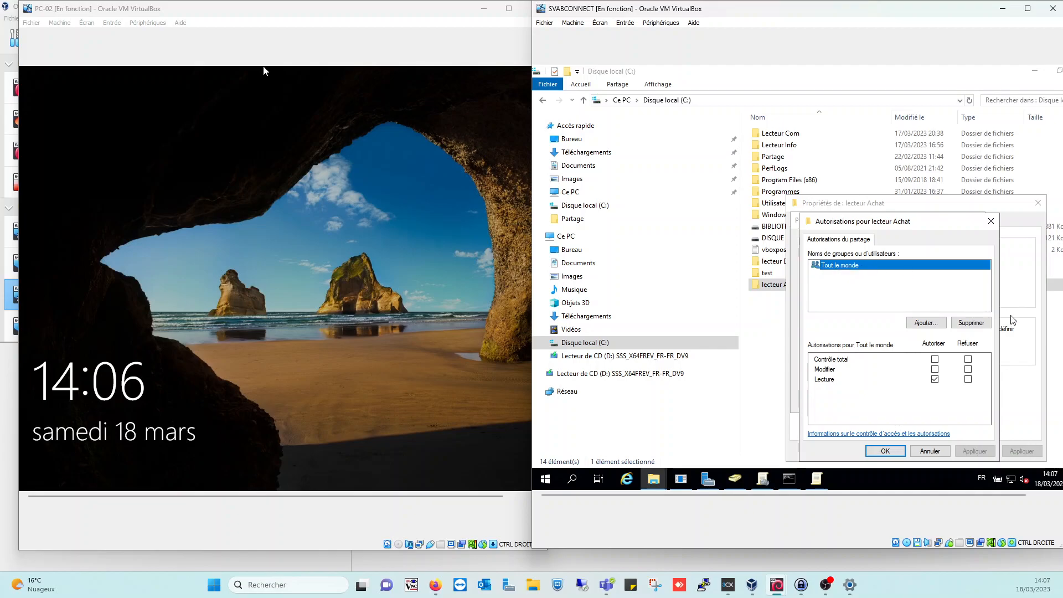
Replace Tout le monde with gg_service_achat in the share permissions, granting Contrôle total
click(978, 324)
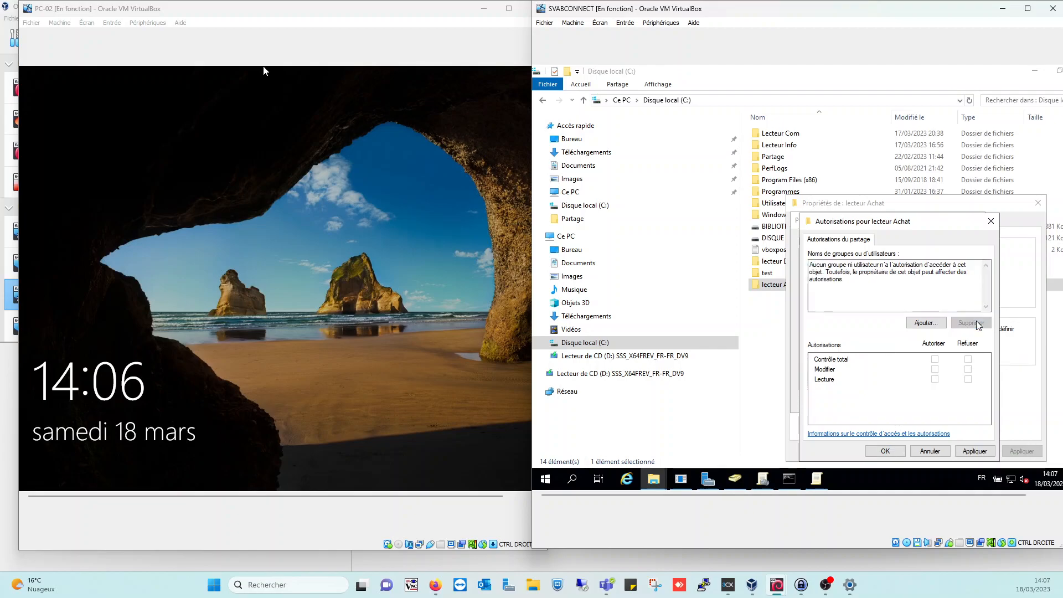
click(925, 324)
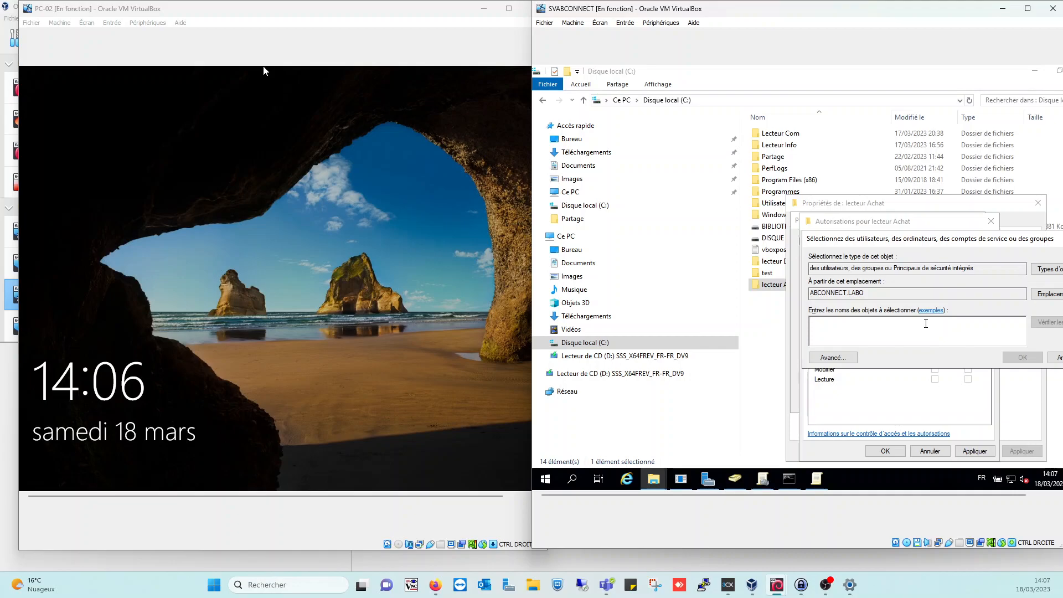
text(gg)
key(Return)
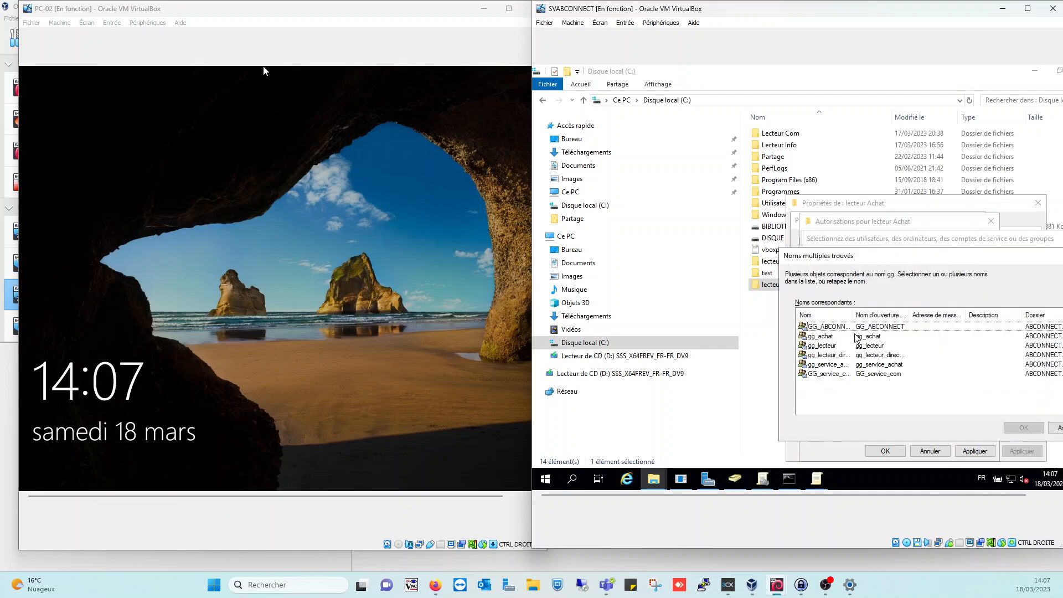
drag(853, 314, 919, 306)
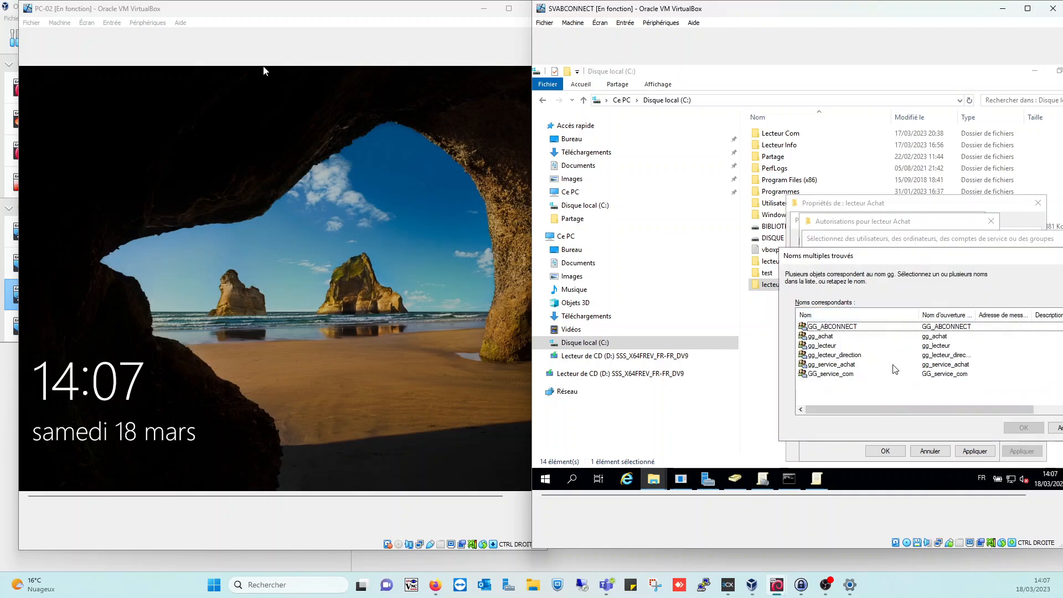
click(843, 367)
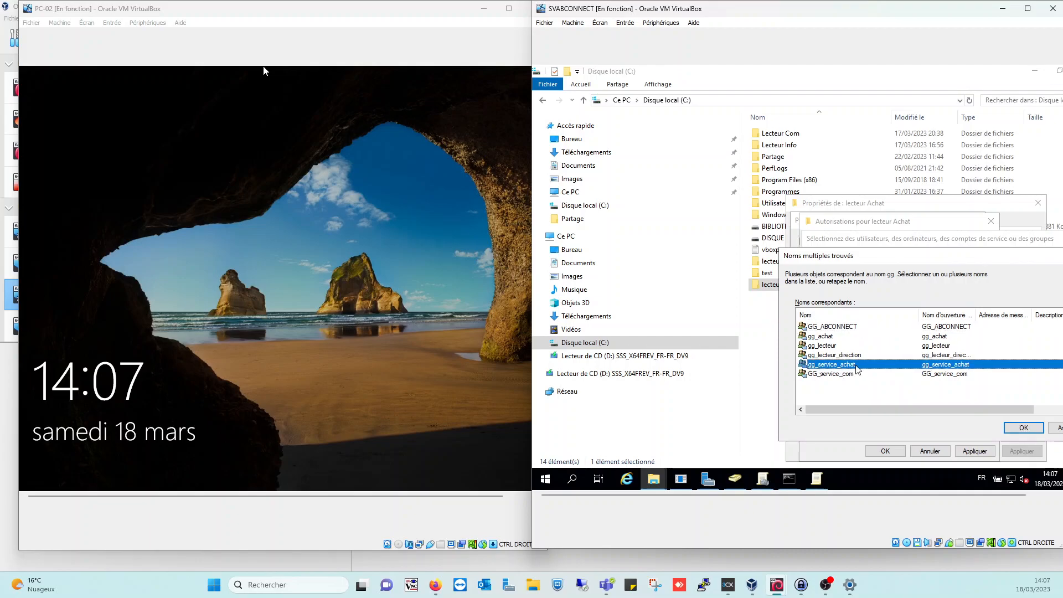
double_click(858, 367)
click(935, 360)
Apply and confirm the permissions, advanced sharing and folder properties dialogs
click(966, 453)
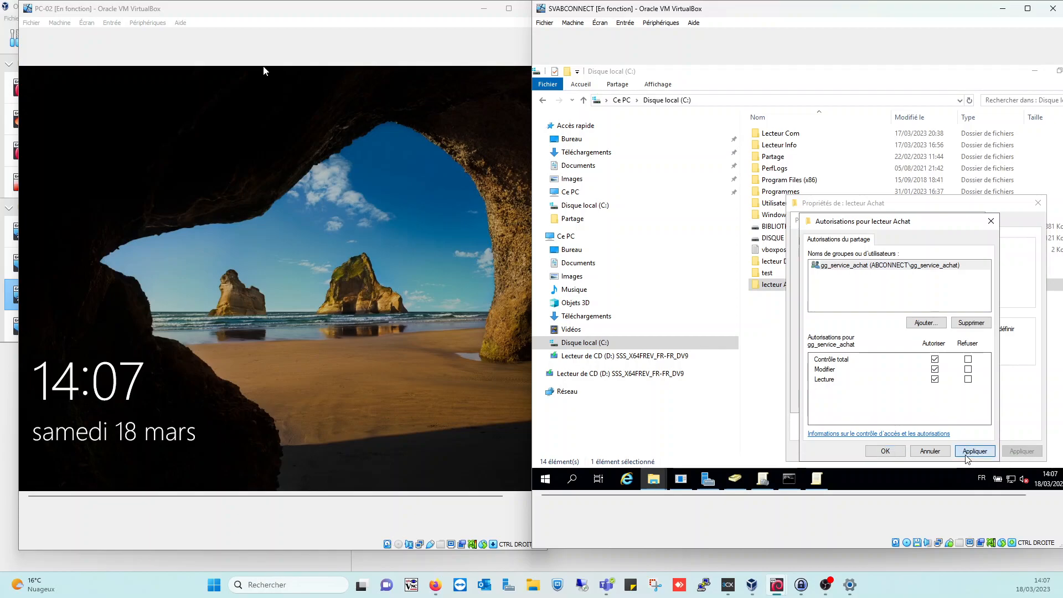
click(896, 455)
click(949, 402)
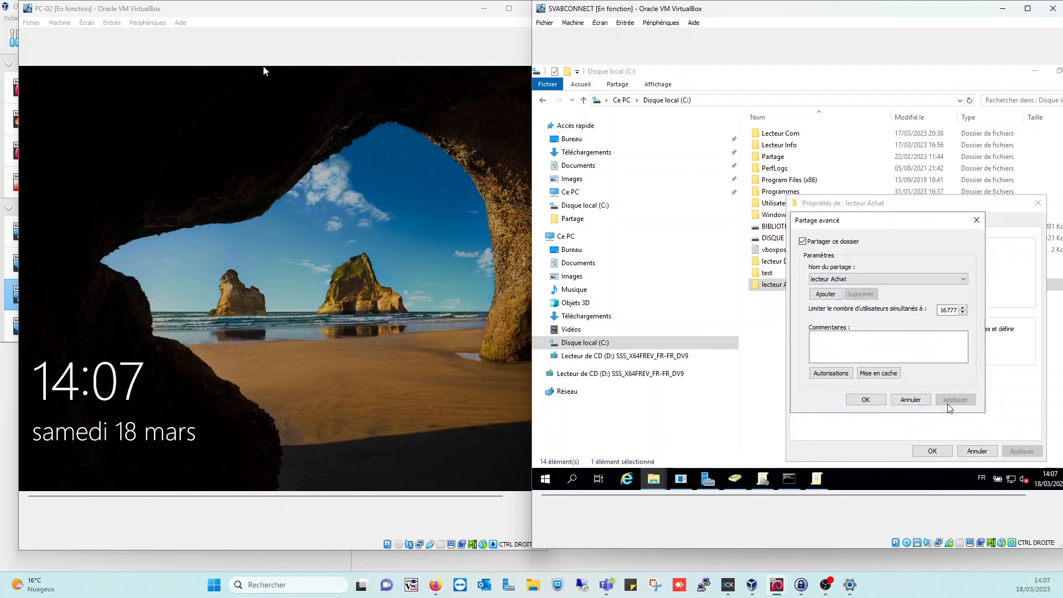
click(852, 401)
click(941, 452)
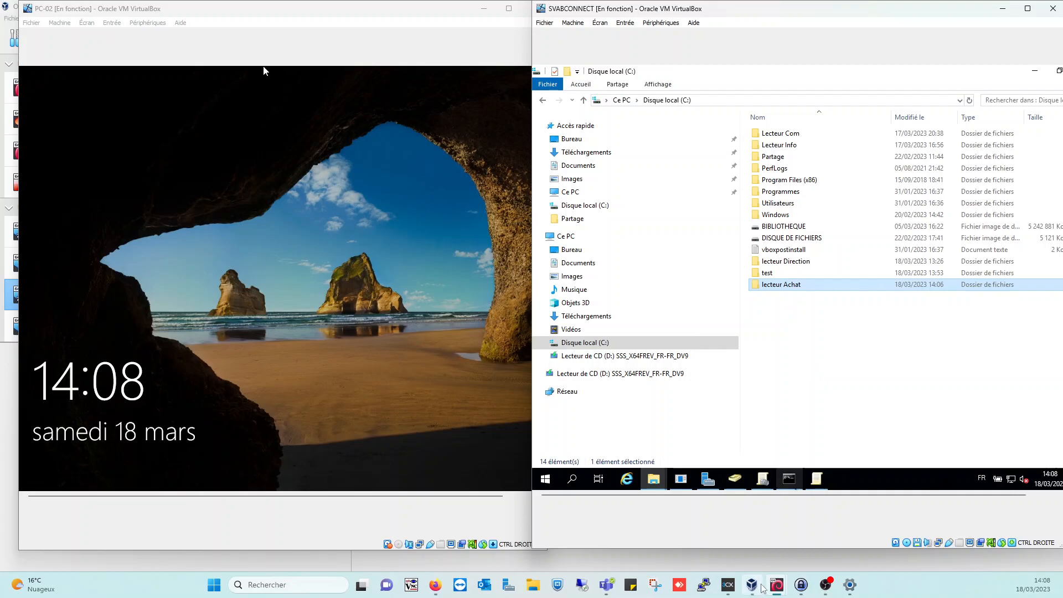
Close the old Group Policy Management window and relaunch it from Server Manager's tools
click(763, 479)
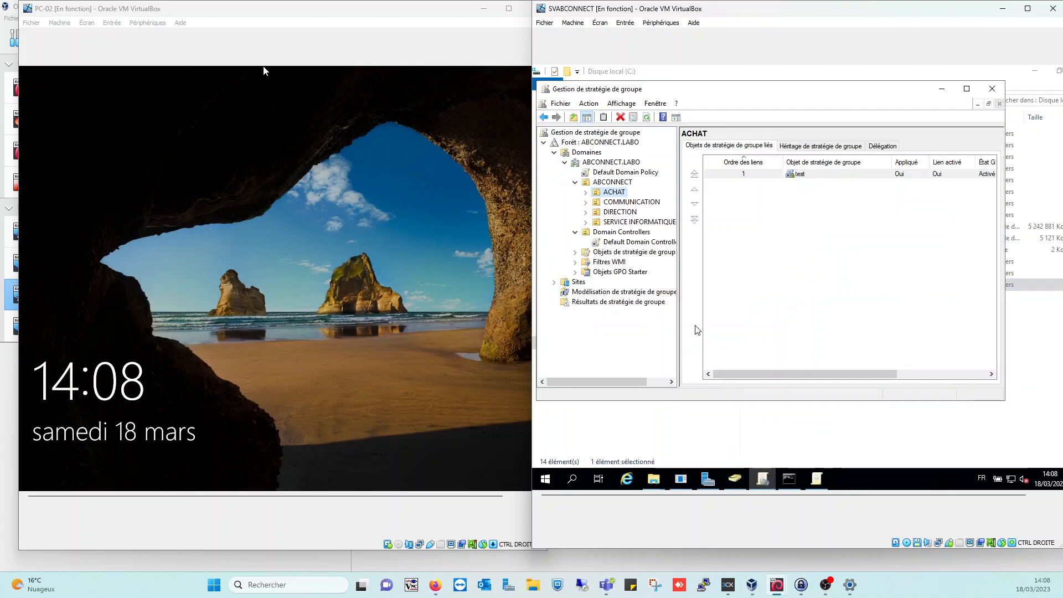
click(575, 182)
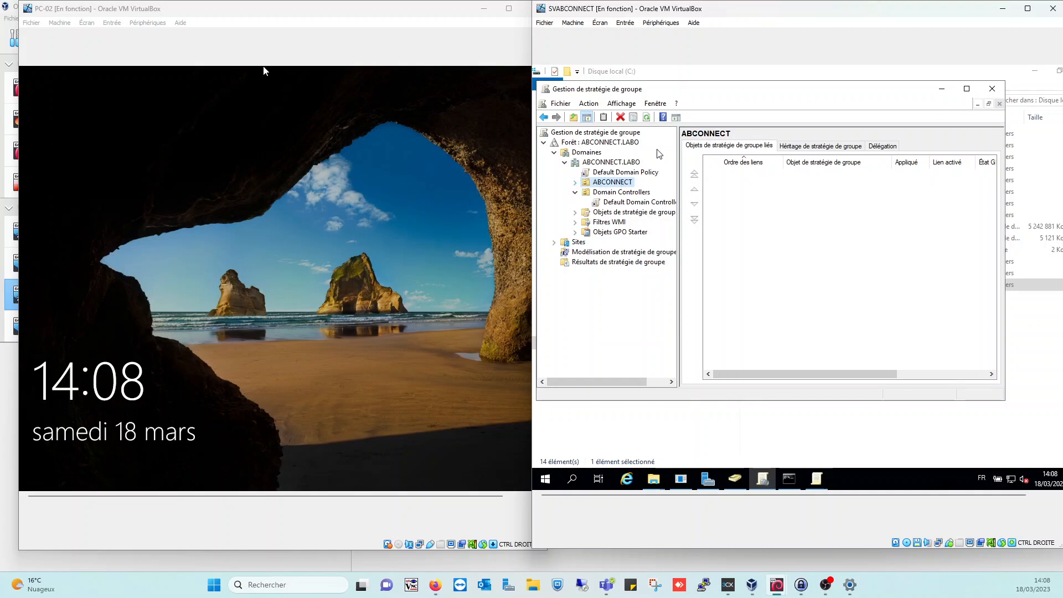
click(992, 88)
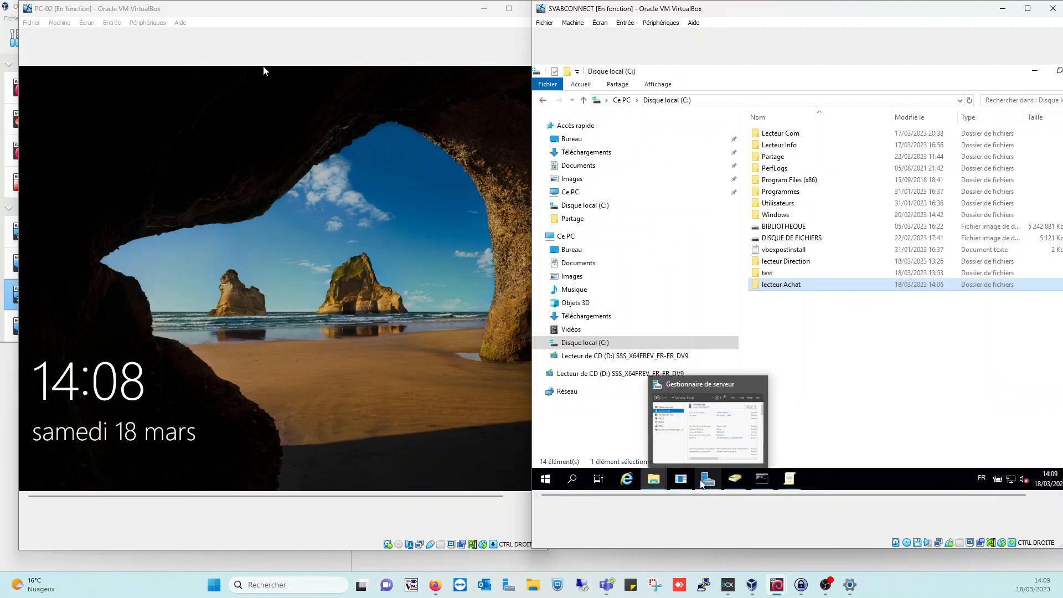
click(704, 479)
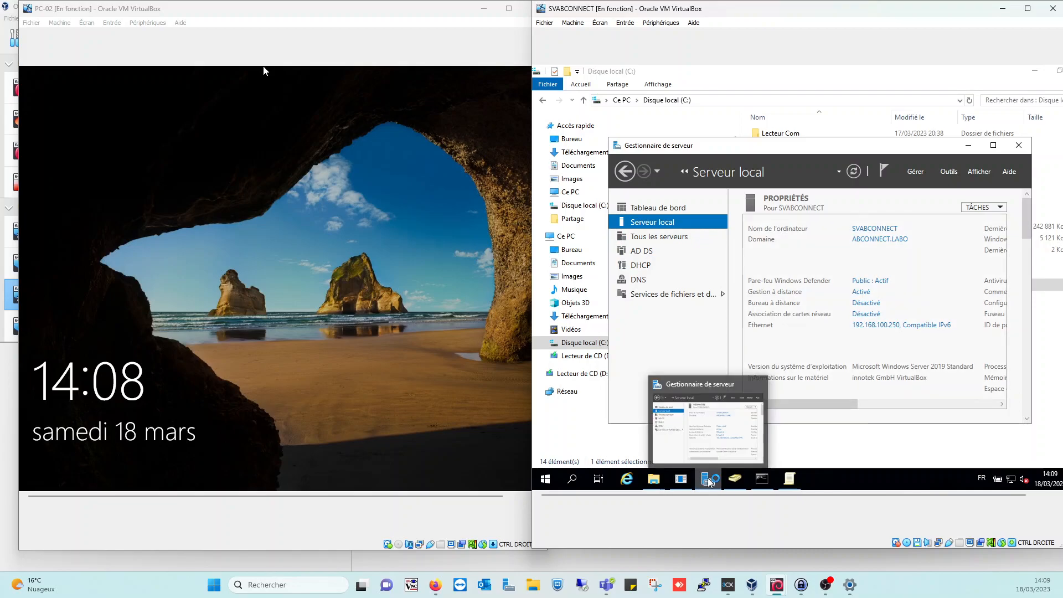
click(952, 173)
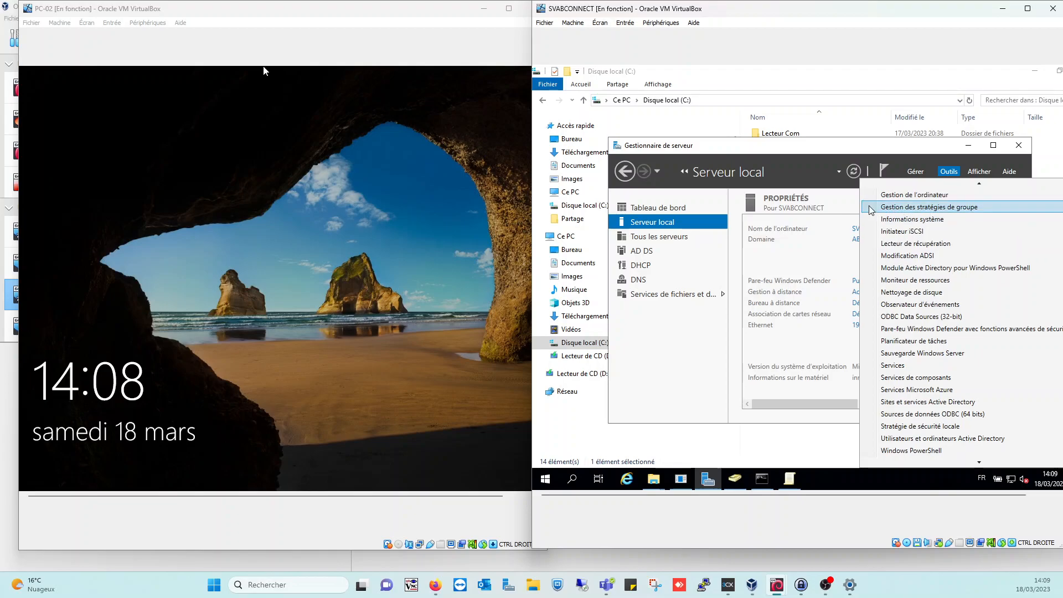
click(935, 208)
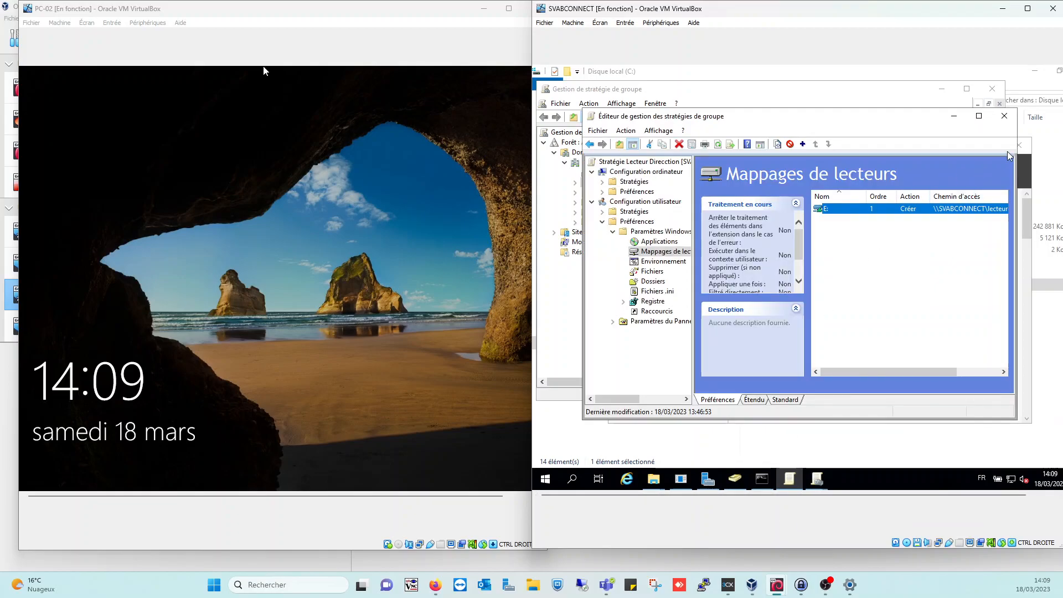
Close the Lecteur Direction editor and select ACHAT under ABCONNECT in Group Policy Management
click(1006, 116)
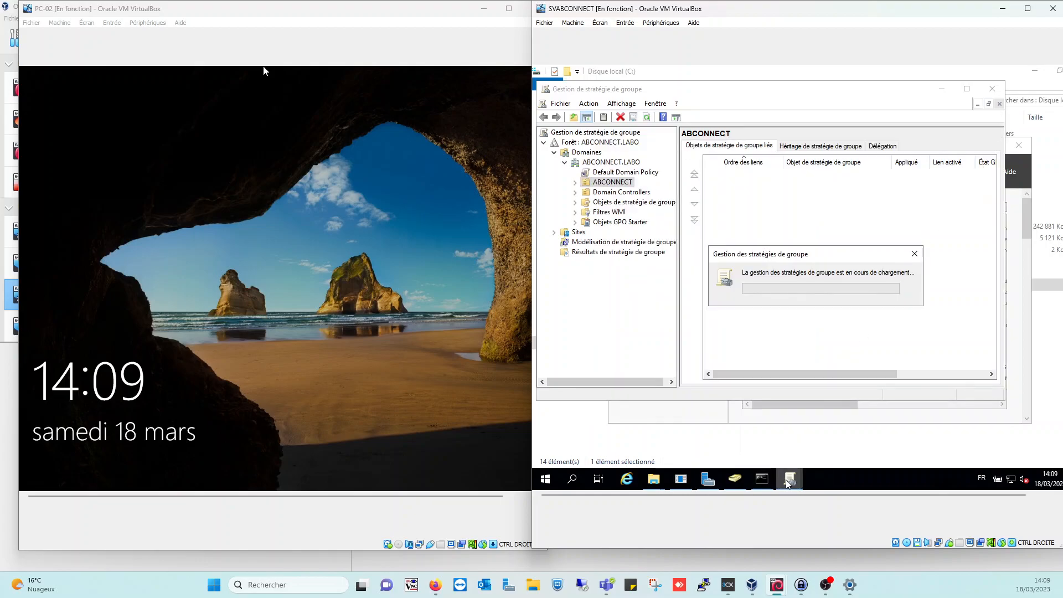
mouse_move(786, 480)
click(769, 417)
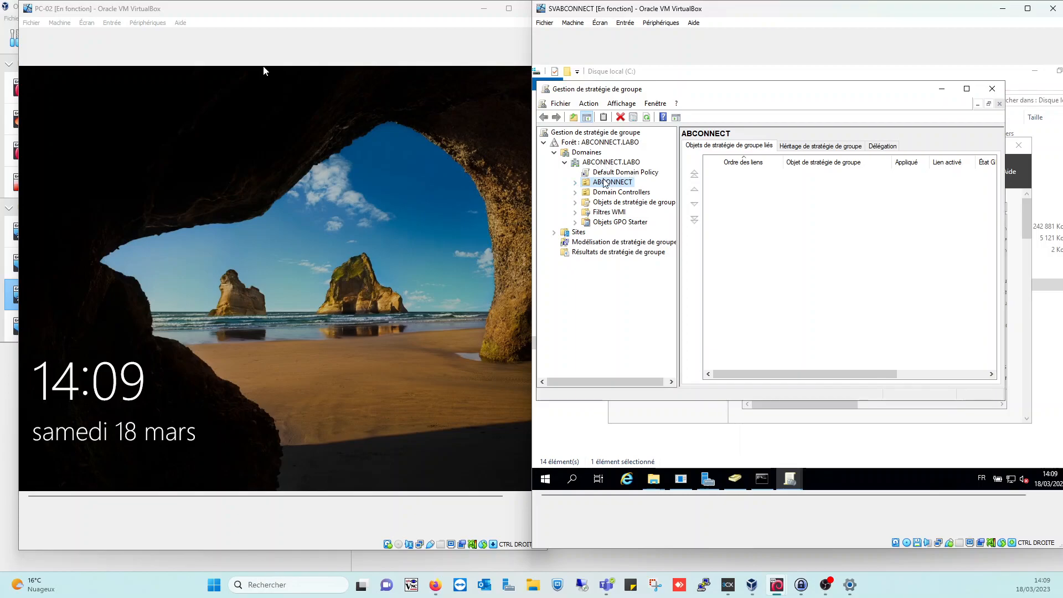
click(577, 184)
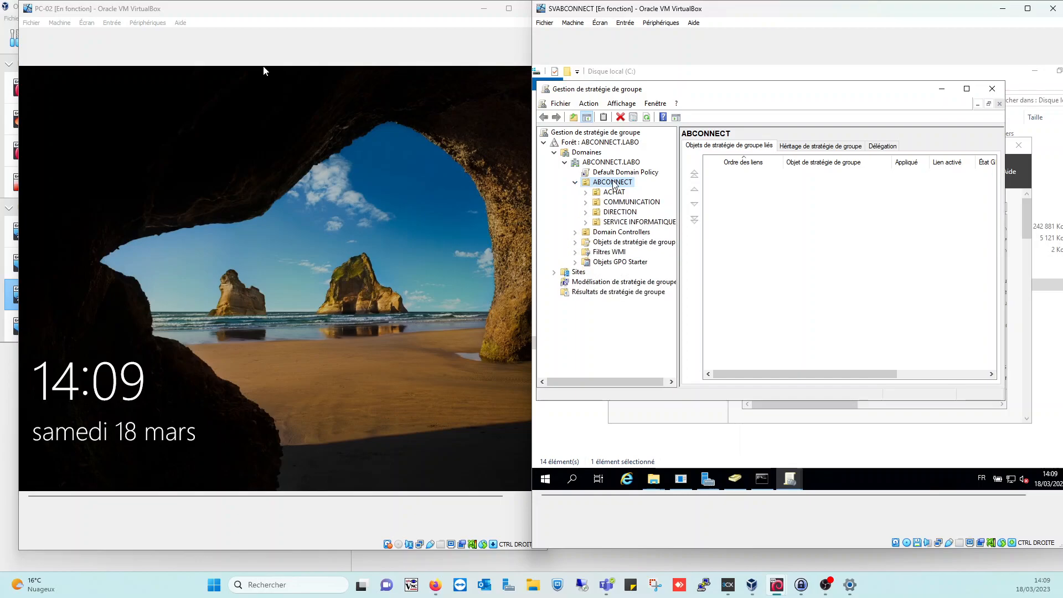
click(587, 192)
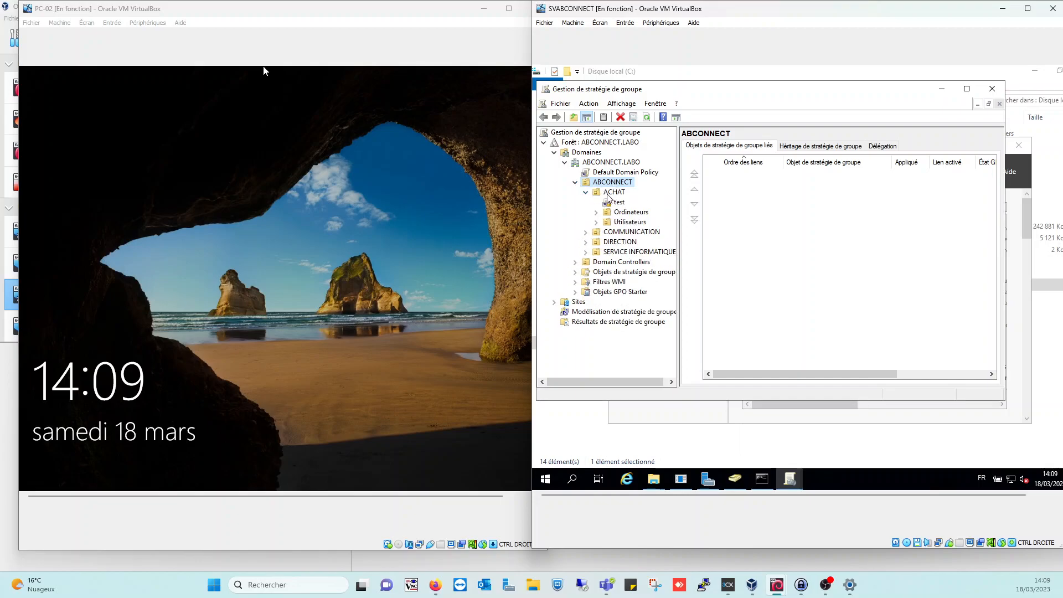
click(612, 193)
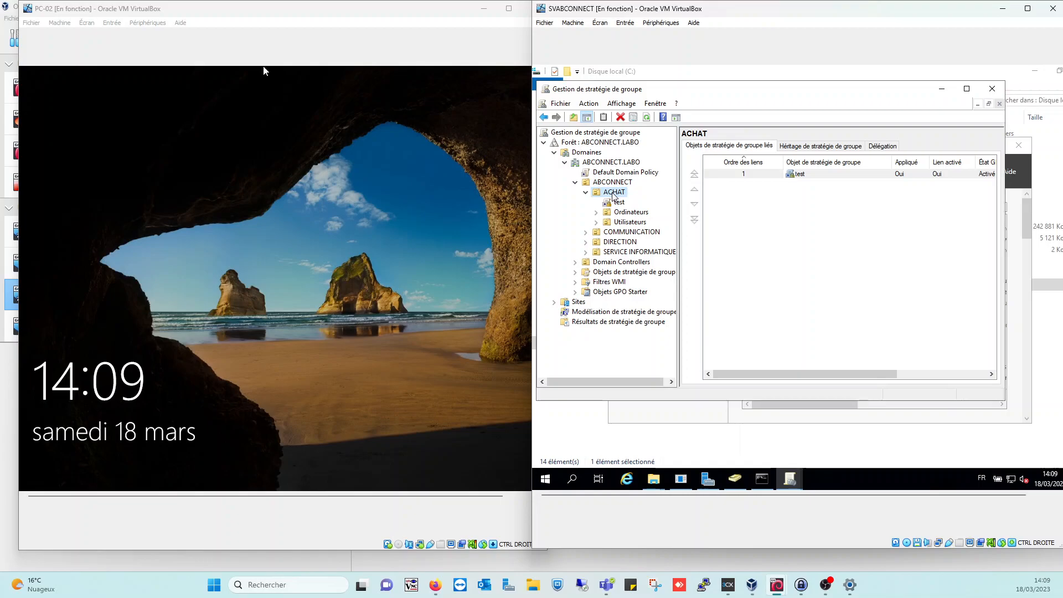
Create a GPO named Lecteur Achat linked to the ACHAT unit
right_click(613, 193)
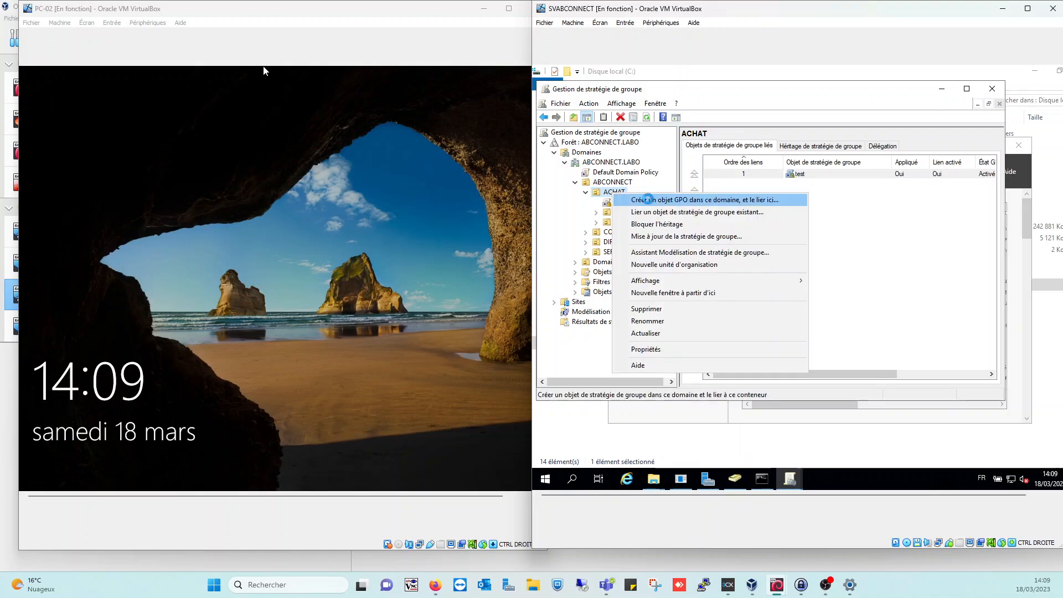
click(649, 201)
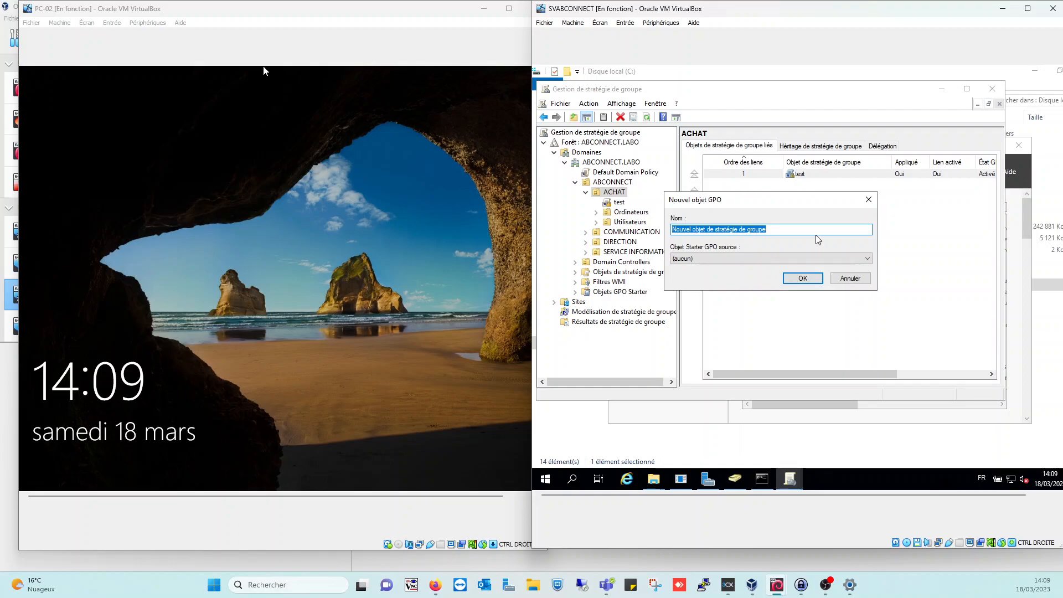
text(L)
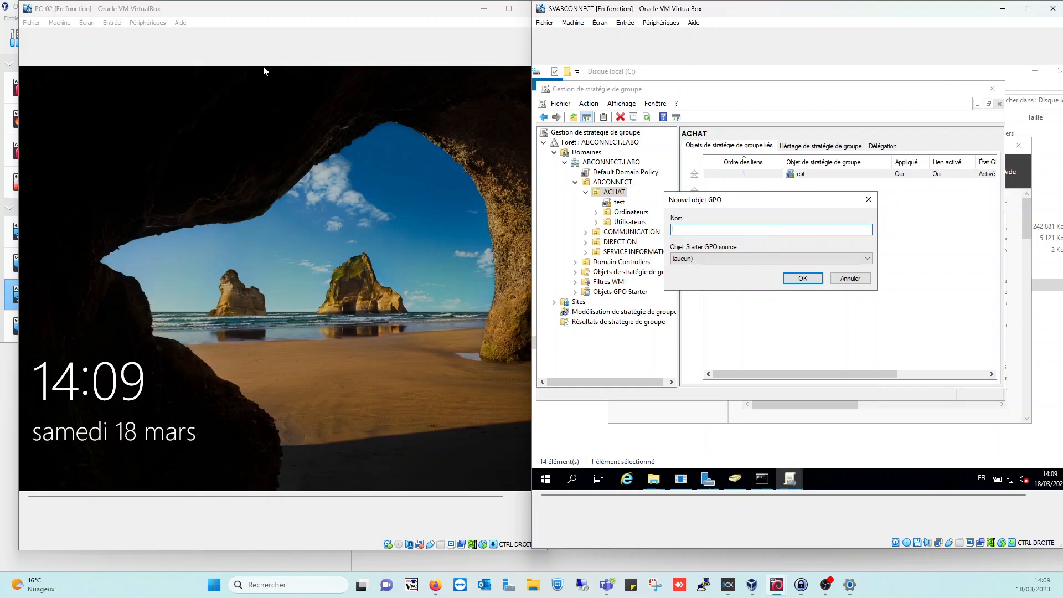
text(ecteur Achat)
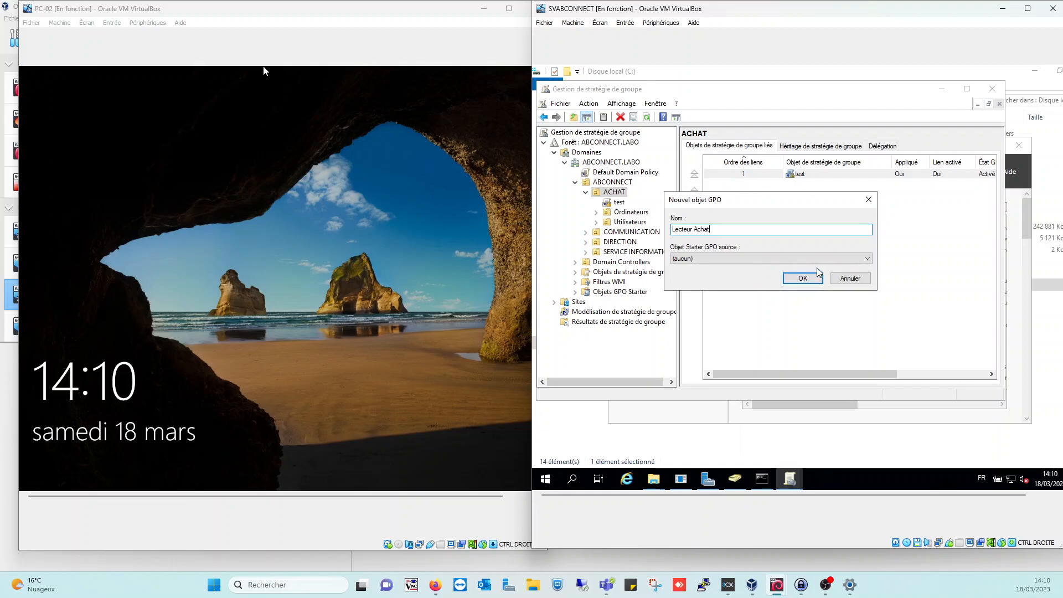
click(809, 281)
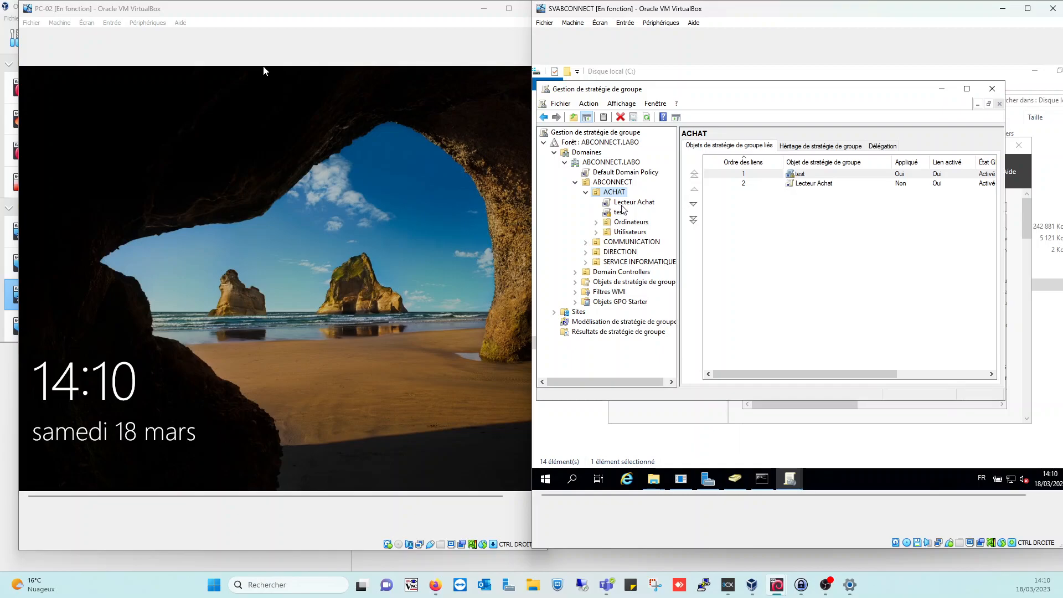
Edit the Lecteur Achat GPO link under ACHAT with Modifier…
click(624, 203)
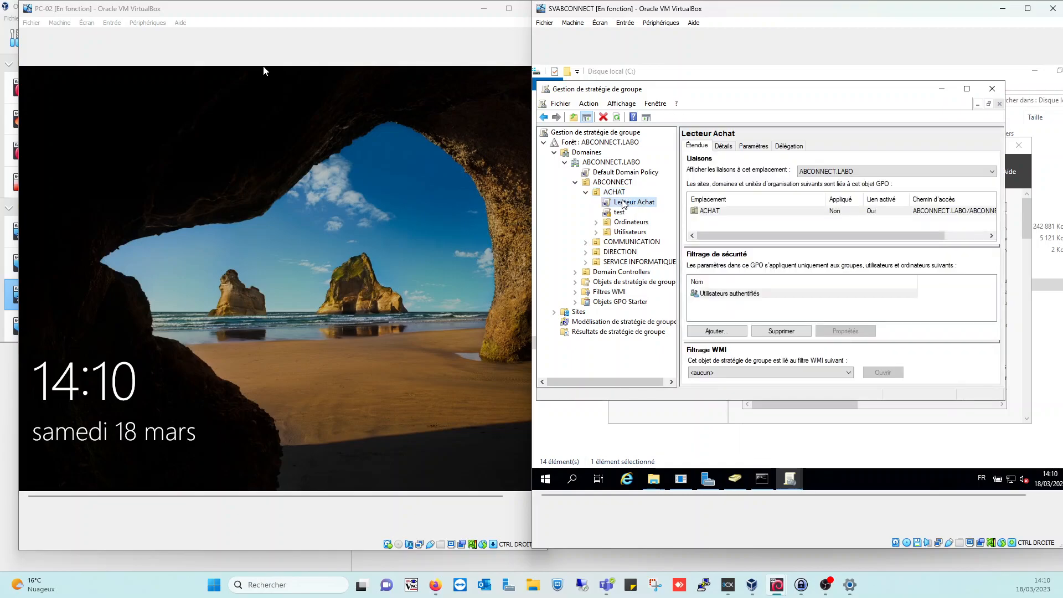
right_click(625, 203)
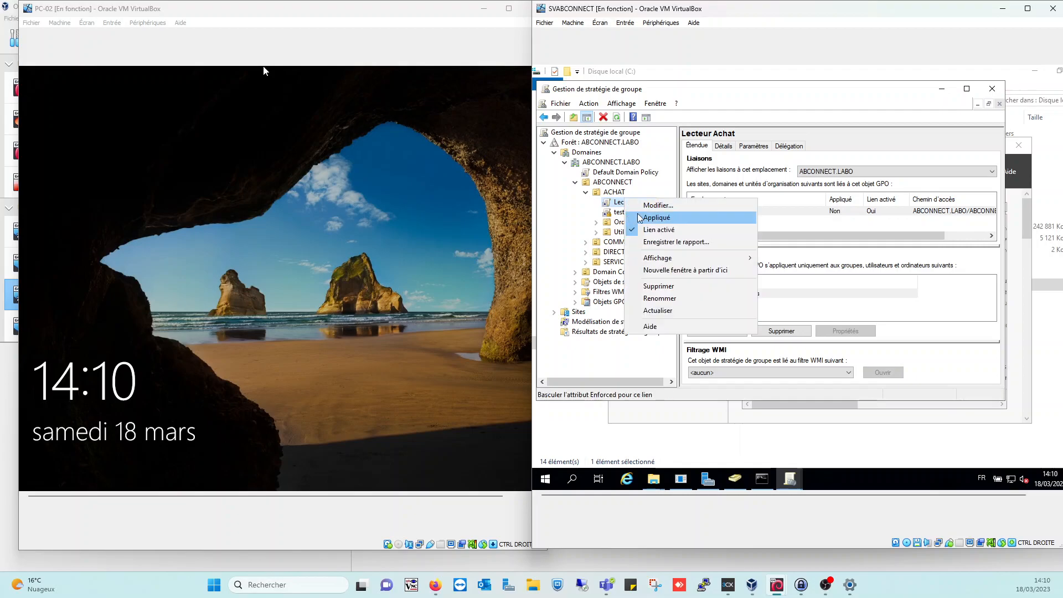
click(644, 208)
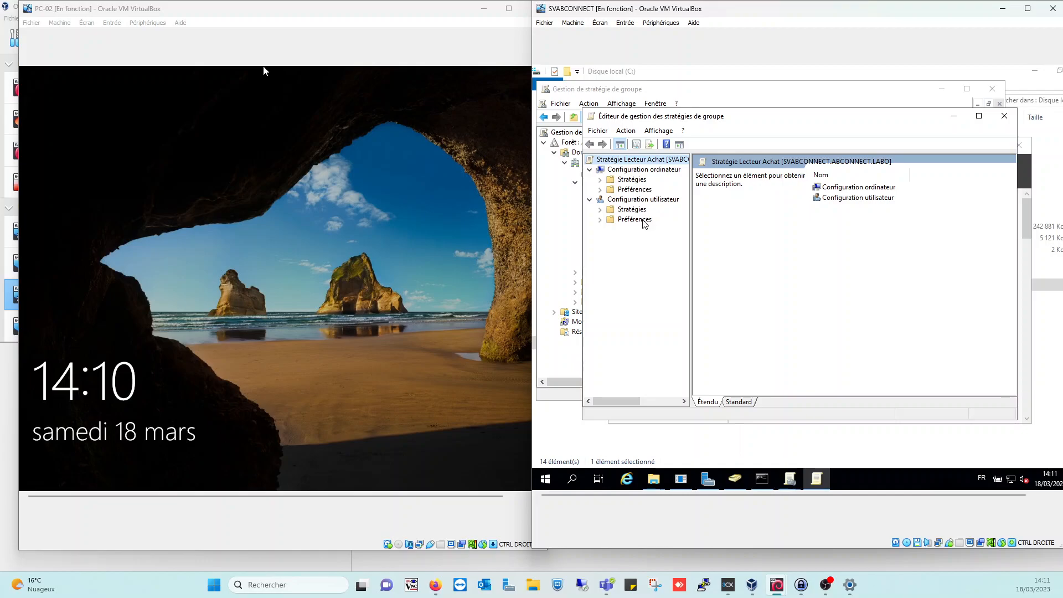
Add a new mapped drive under User Preferences > Windows Settings > Drive Maps, with action Créer
click(622, 204)
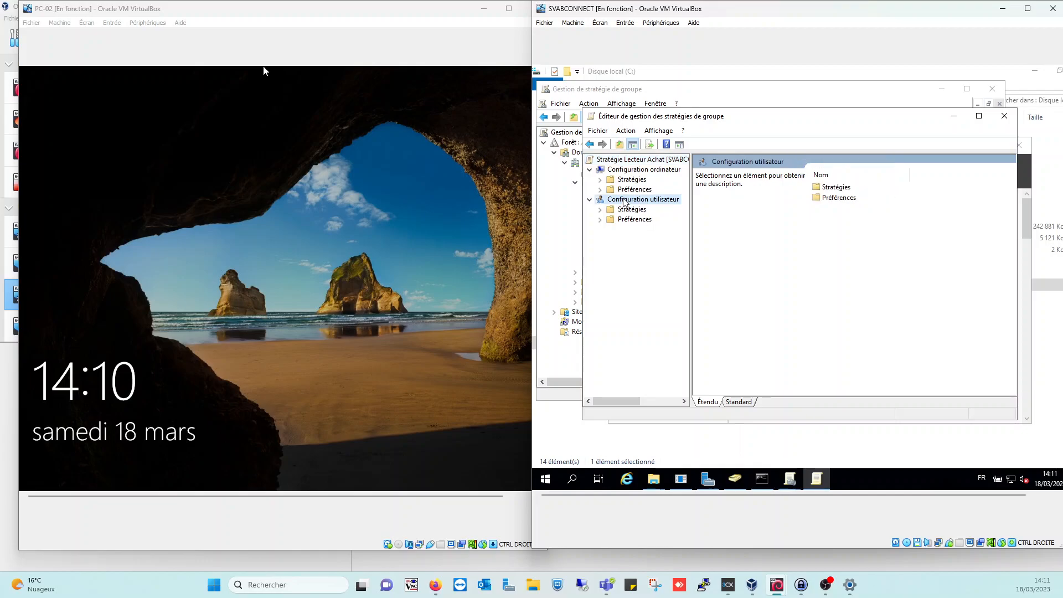
double_click(622, 222)
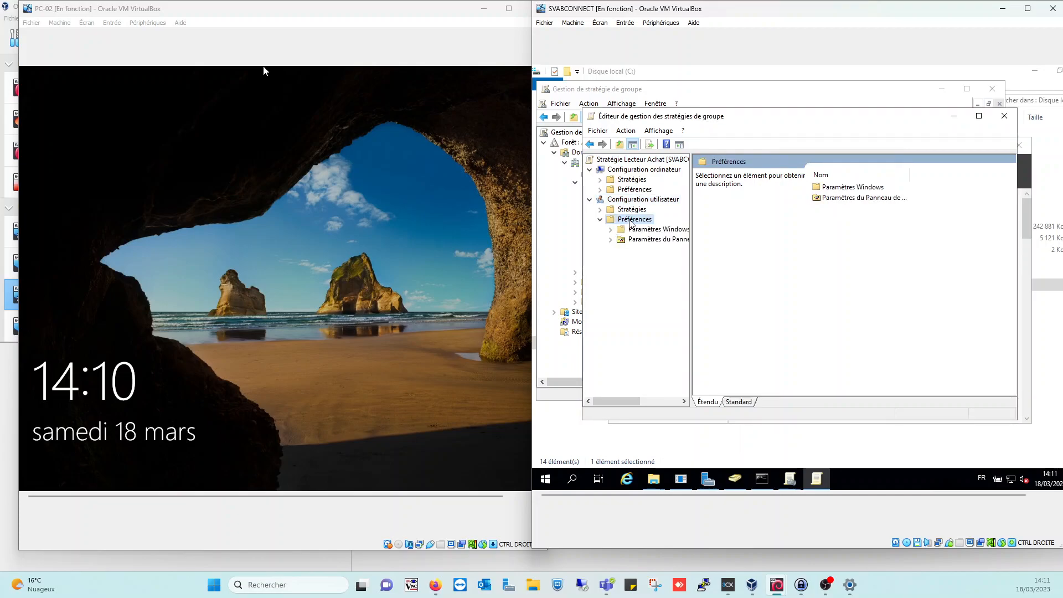
double_click(637, 230)
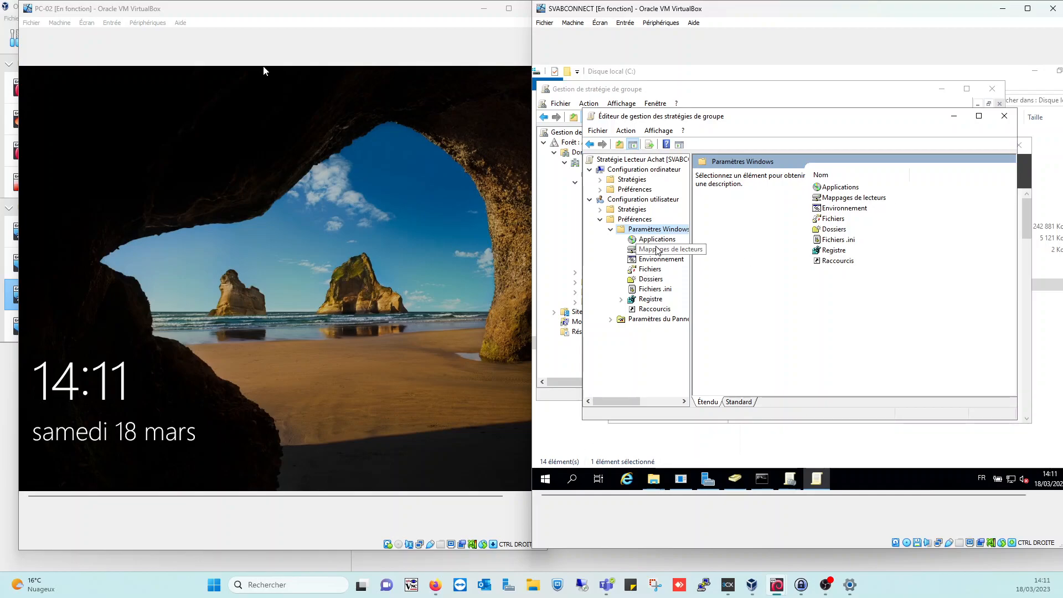
click(869, 200)
right_click(866, 199)
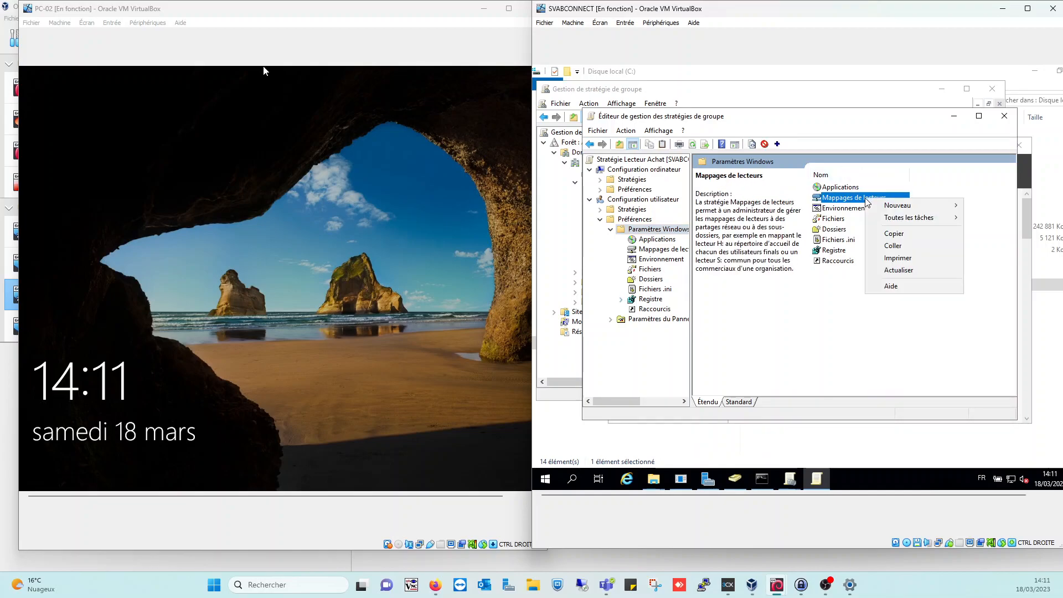
mouse_move(924, 208)
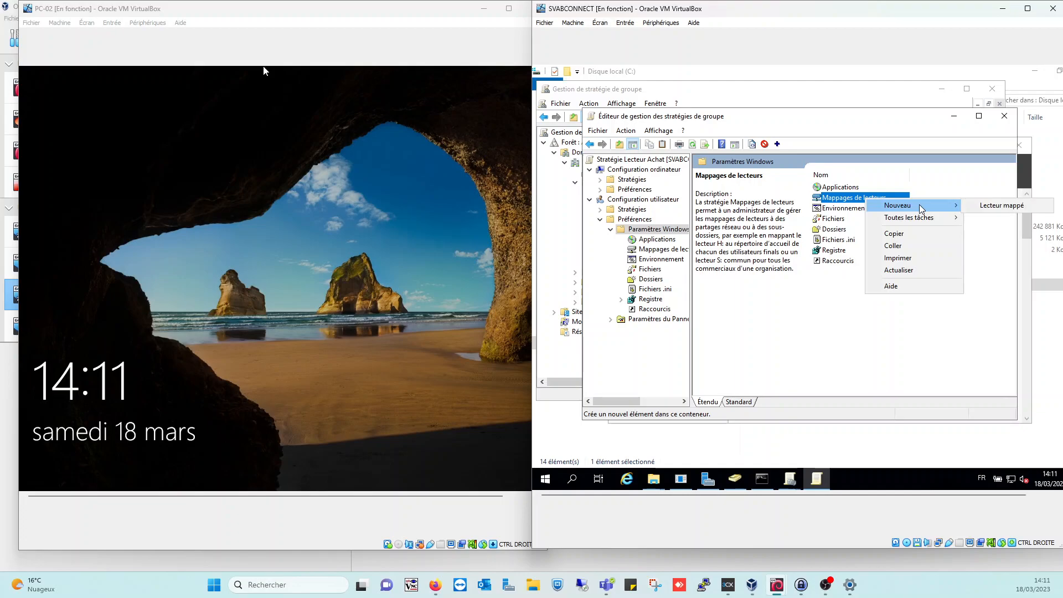
click(985, 208)
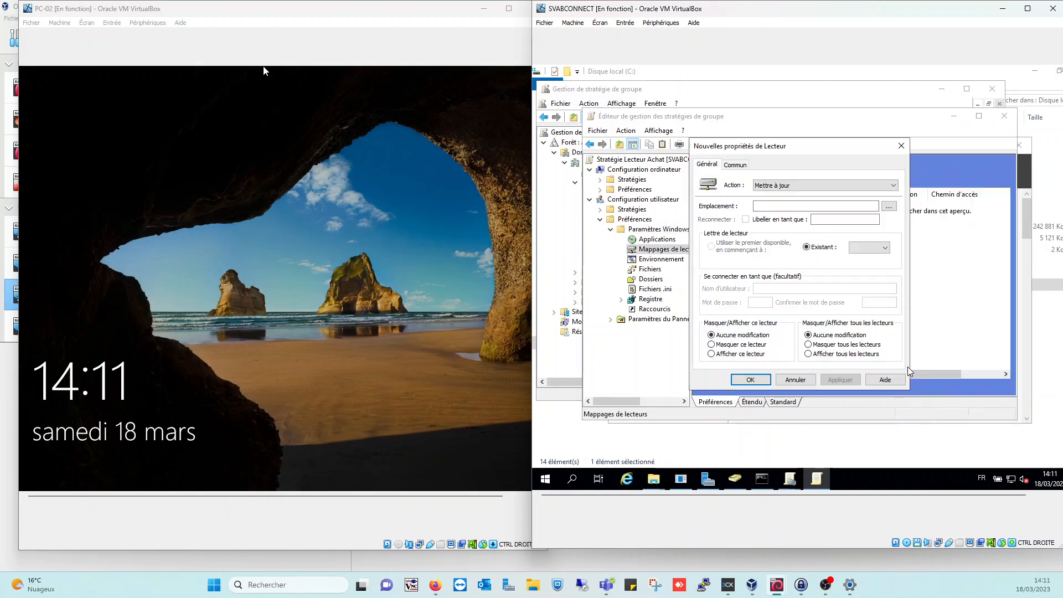
click(797, 187)
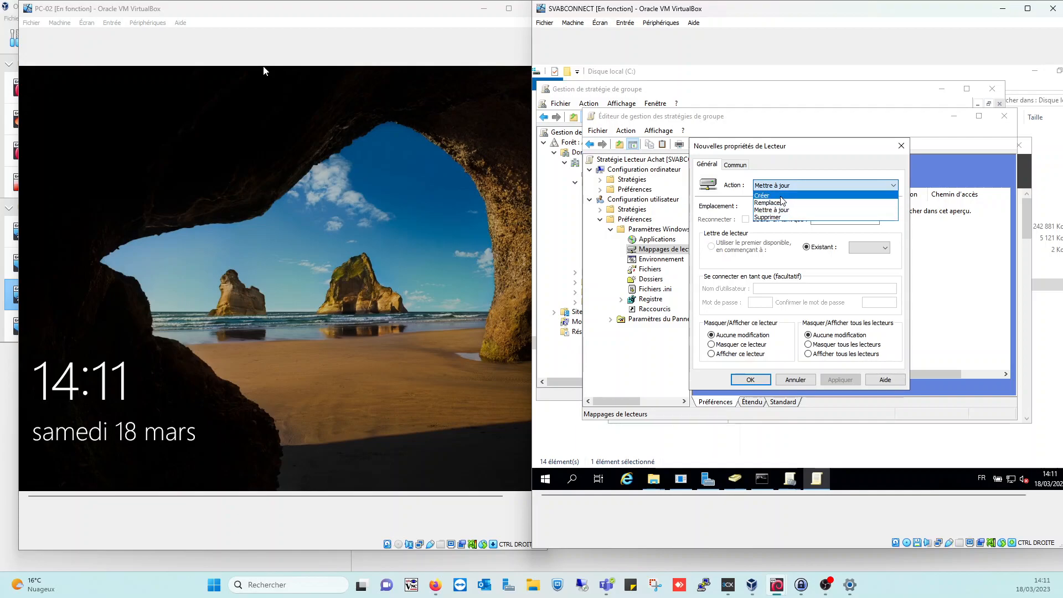
click(783, 196)
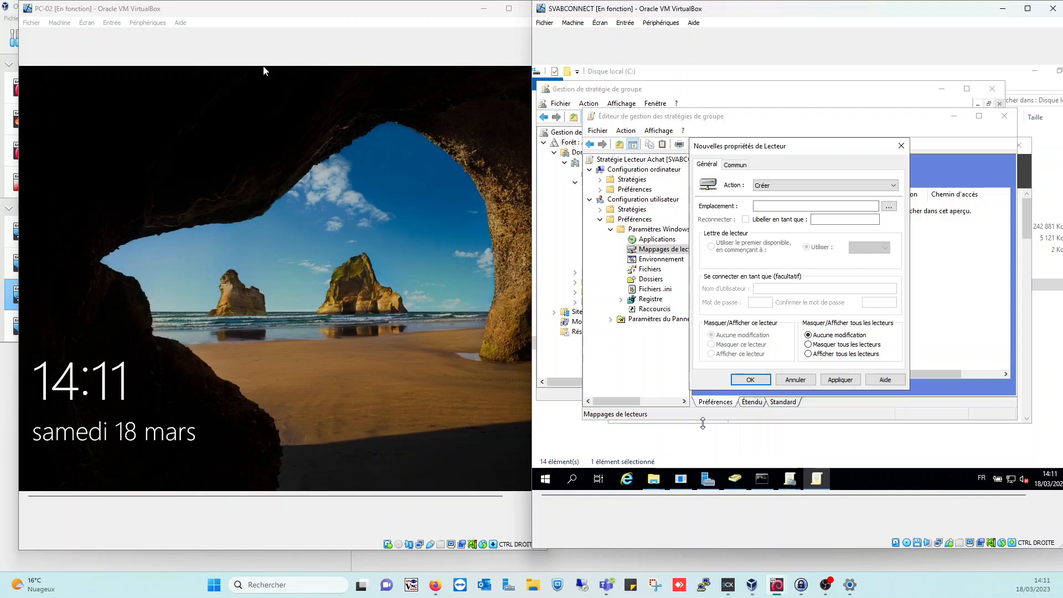
click(659, 486)
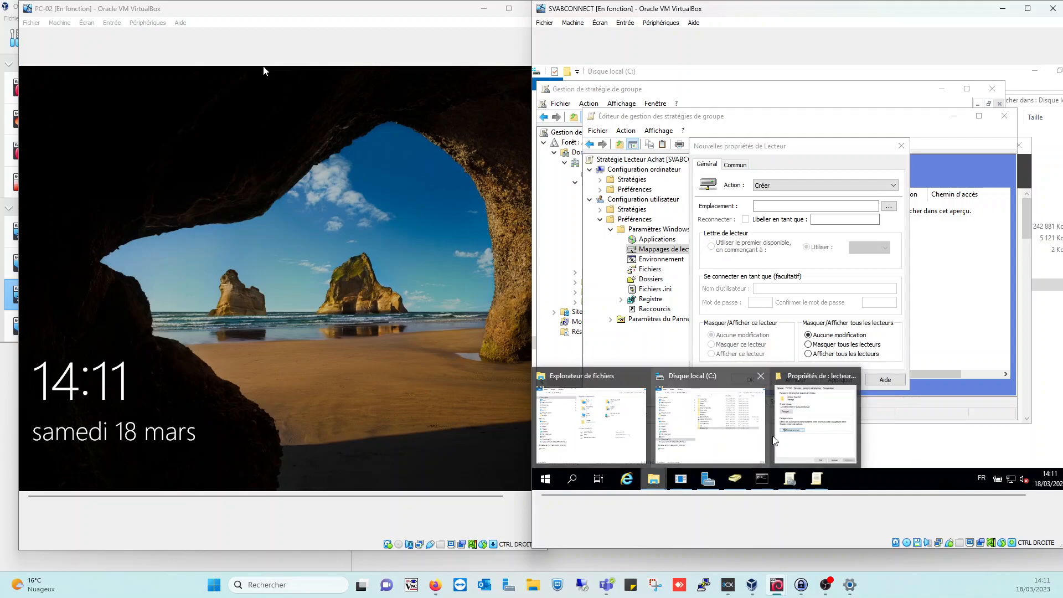
Close the lecteur Direction advanced sharing and properties dialogs without changes
click(792, 438)
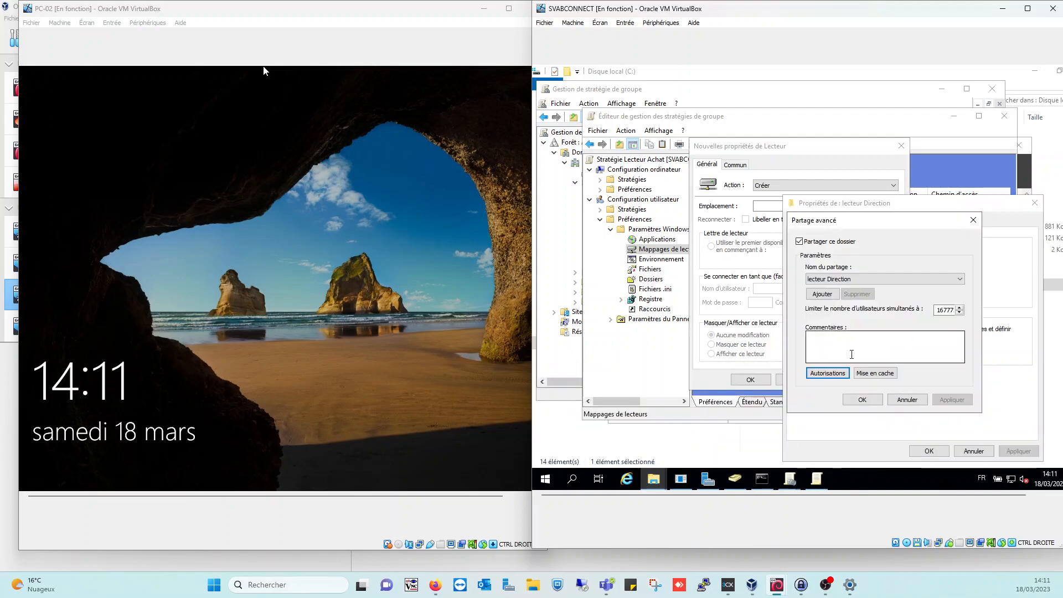
click(908, 400)
click(931, 452)
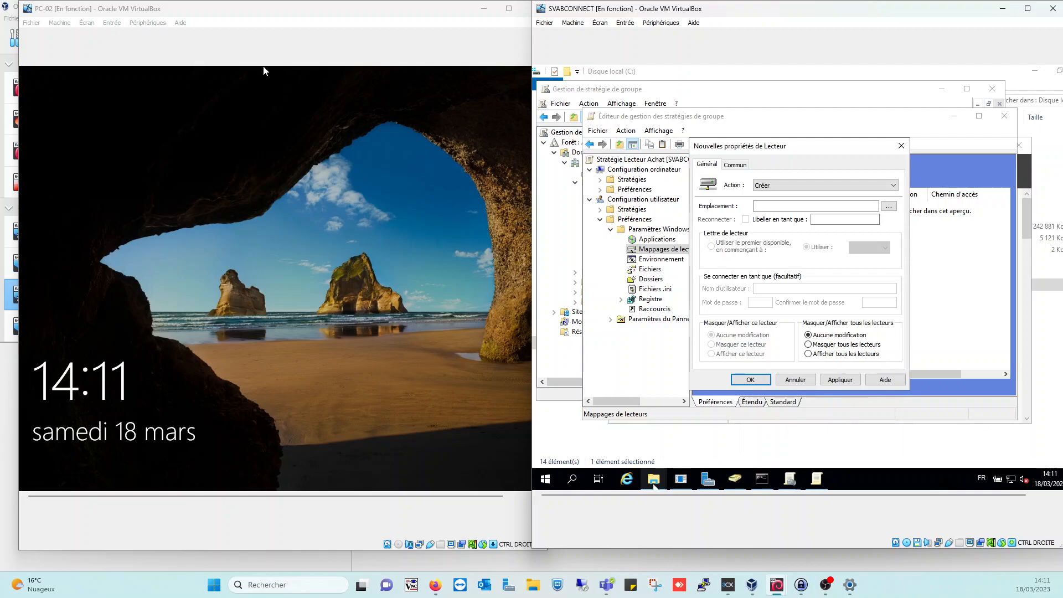
Copy the network path \\SVABCONNECT\lecteur Achat from the lecteur Achat folder's sharing properties
click(654, 479)
click(709, 423)
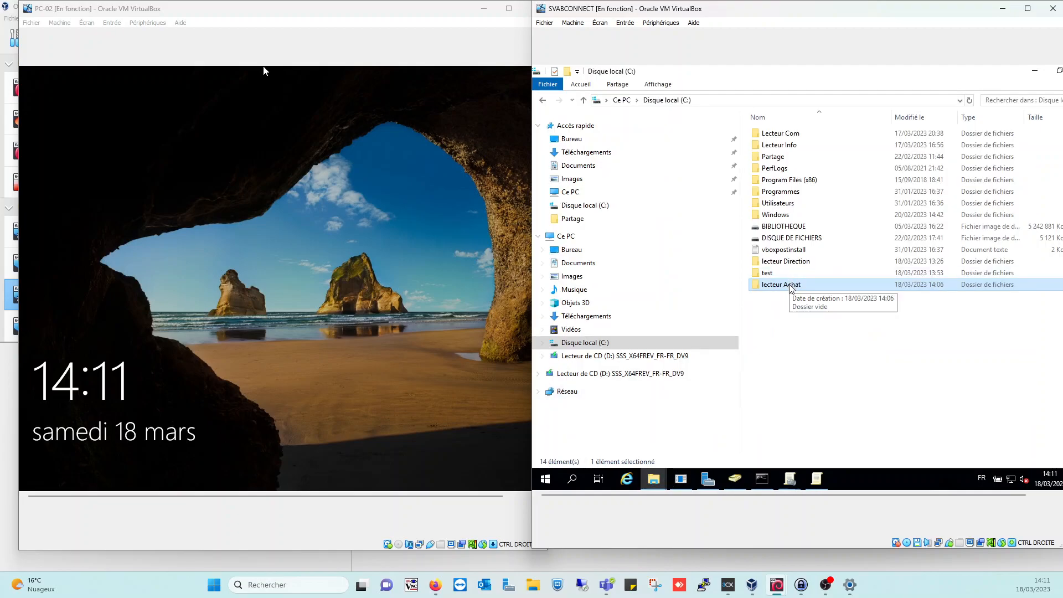
right_click(792, 284)
click(827, 276)
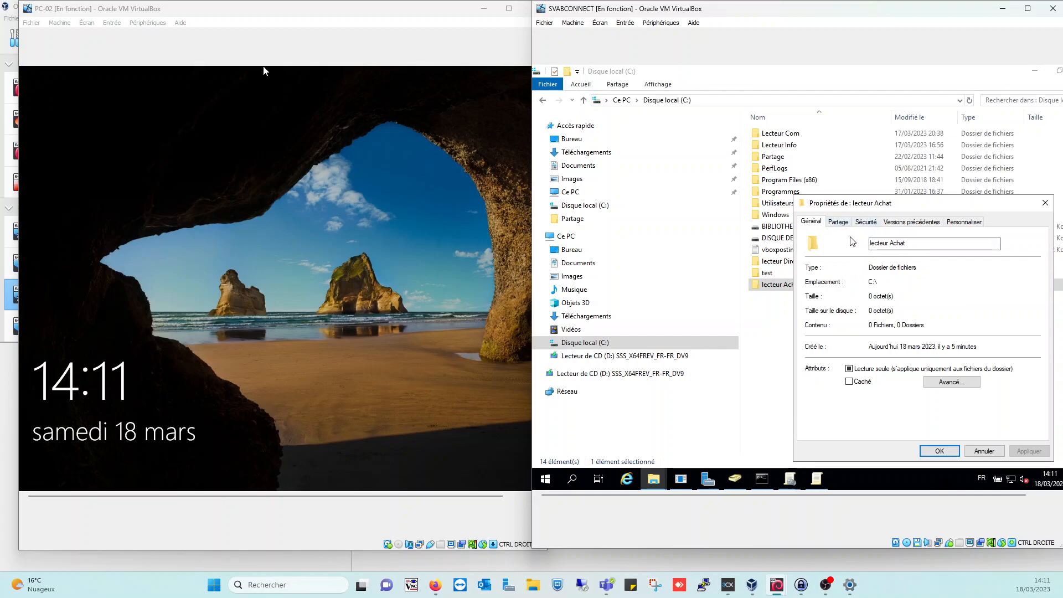
click(838, 222)
drag(899, 282, 818, 276)
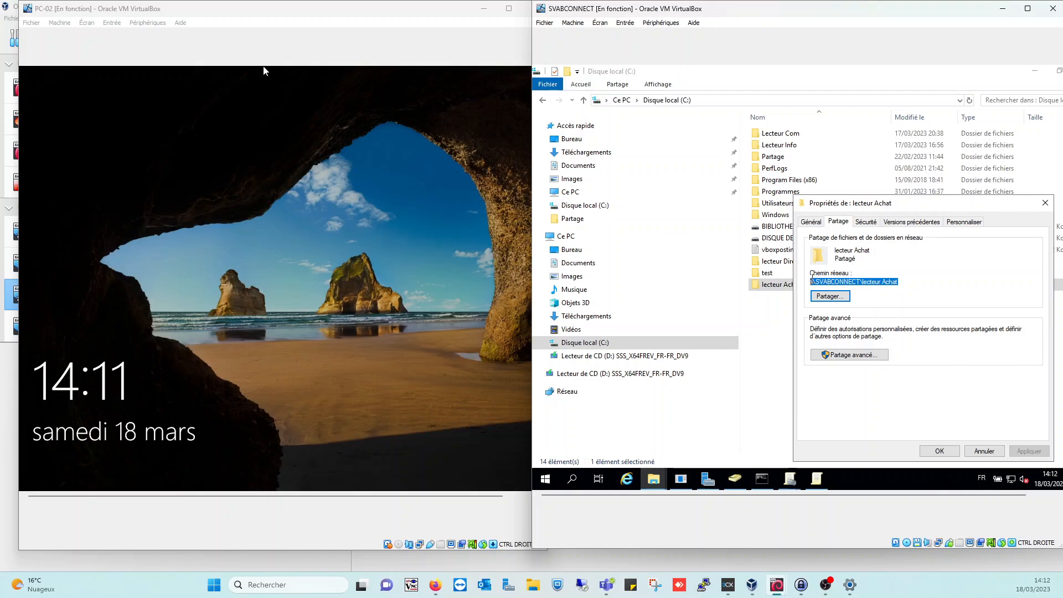
right_click(814, 284)
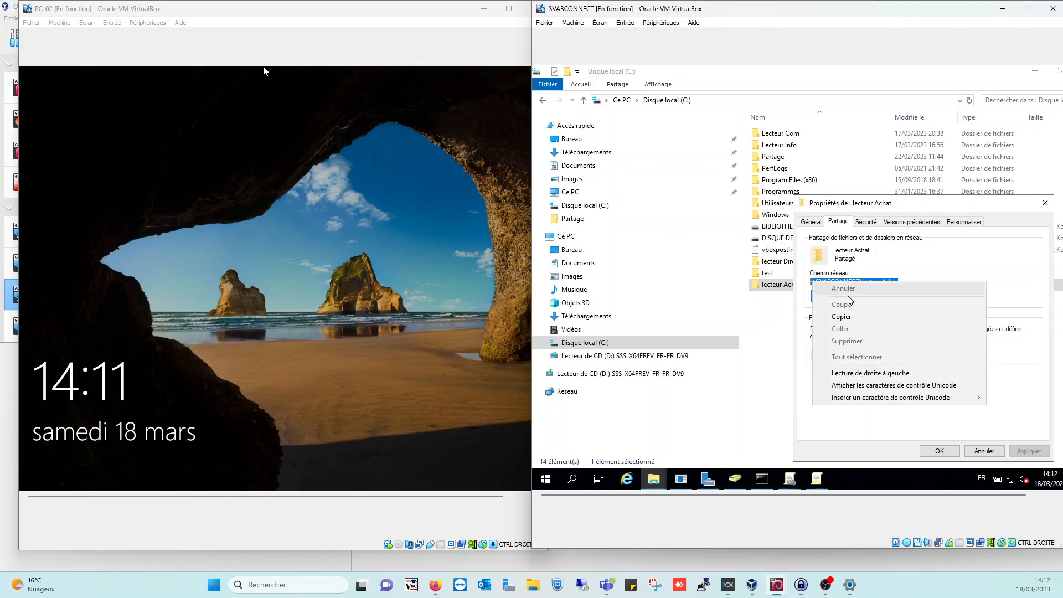
click(848, 313)
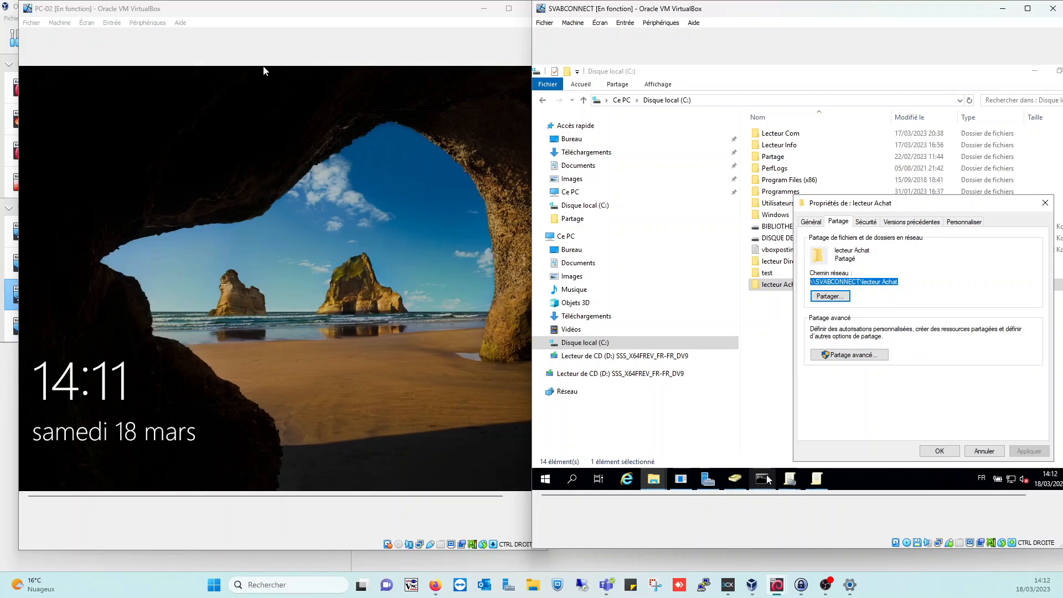
click(793, 481)
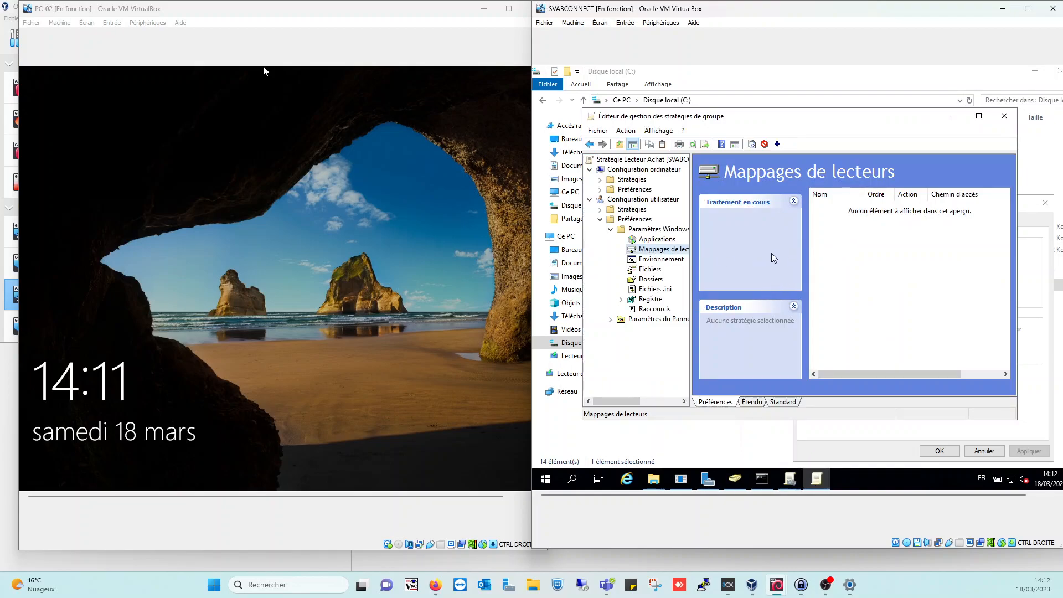
Create a new mapped drive entry and paste \\SVABCONNECT\lecteur Achat as its location
right_click(674, 252)
mouse_move(717, 257)
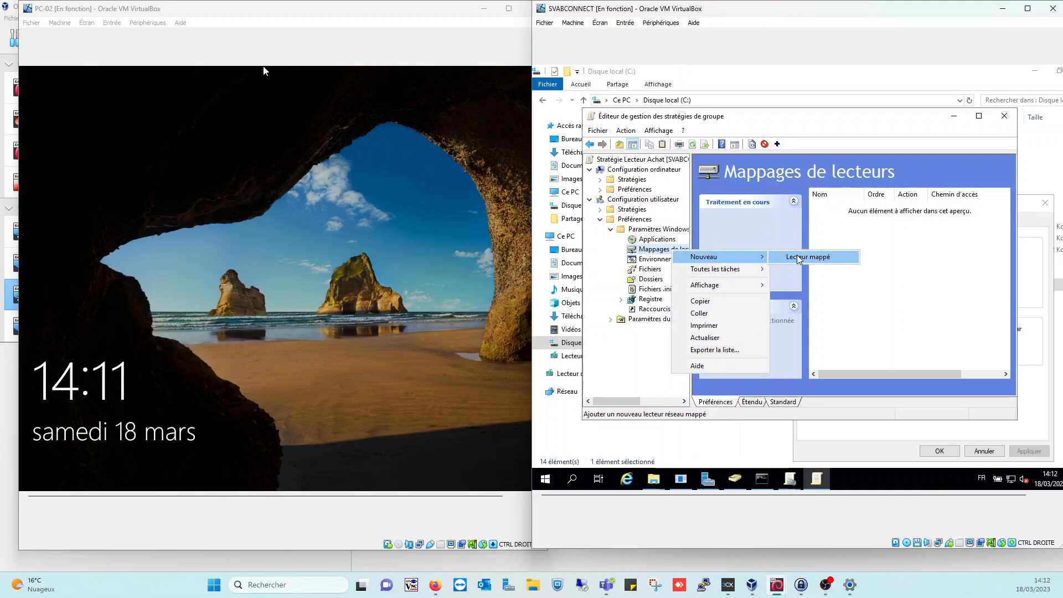
click(798, 258)
click(863, 294)
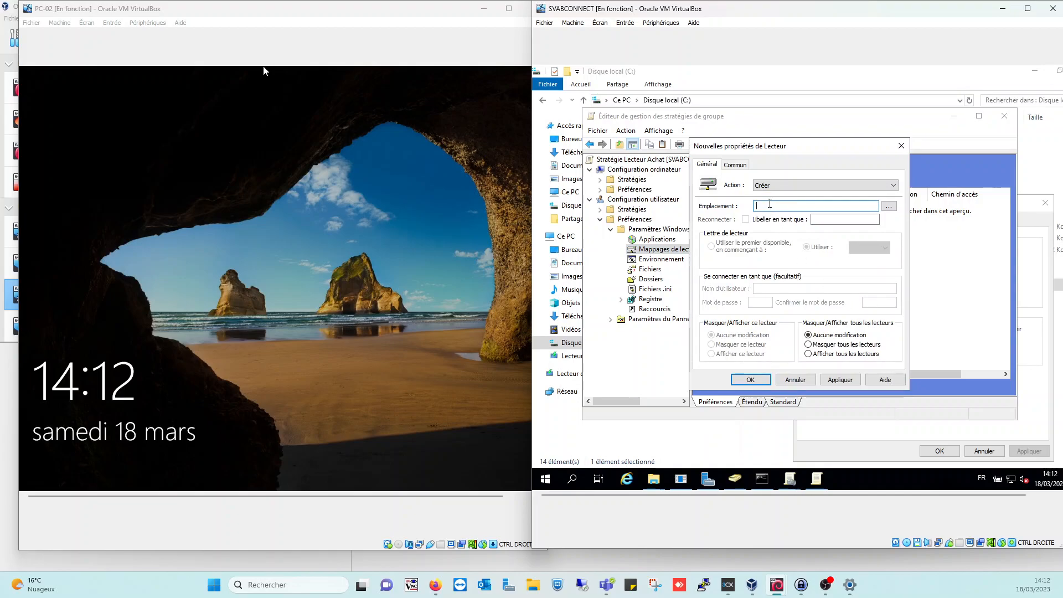
right_click(770, 204)
click(814, 251)
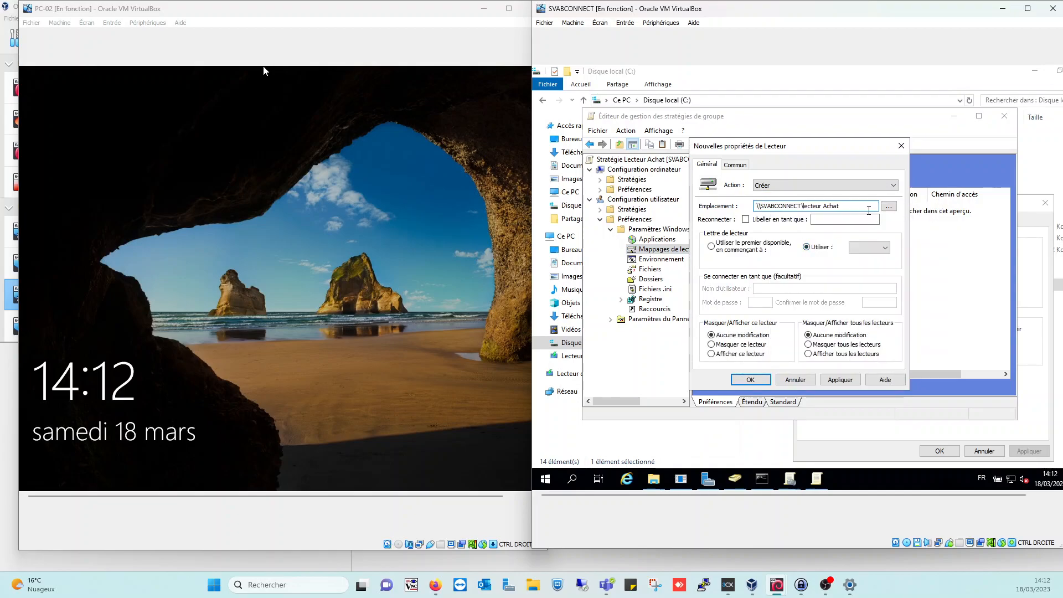
Enable Reconnecter, label it Lecteur Achat, assign letter W, show the drive, and apply
click(746, 219)
click(824, 219)
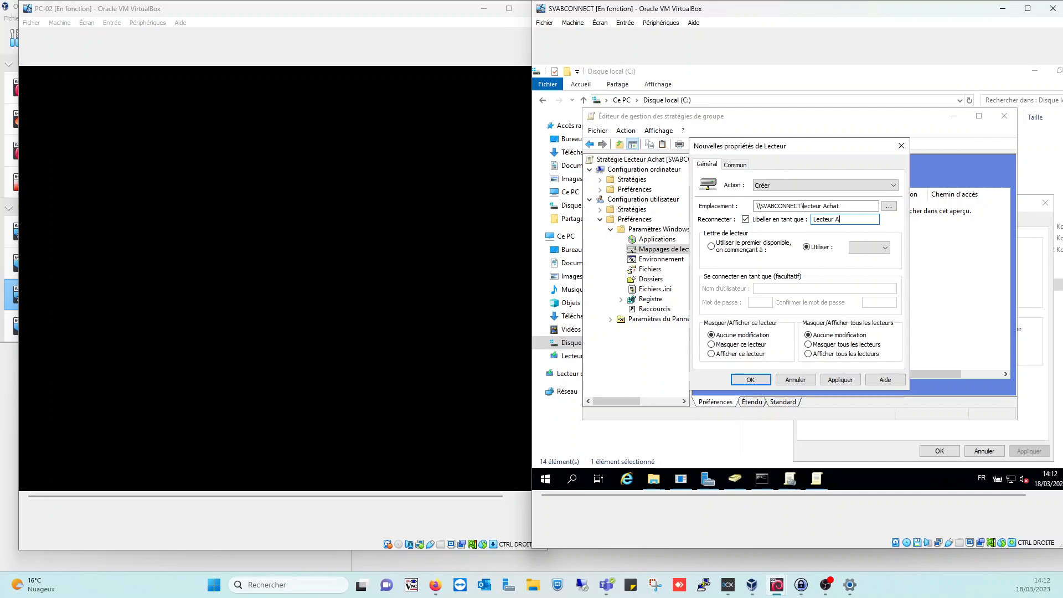
click(870, 247)
scroll(870, 332, down, 2)
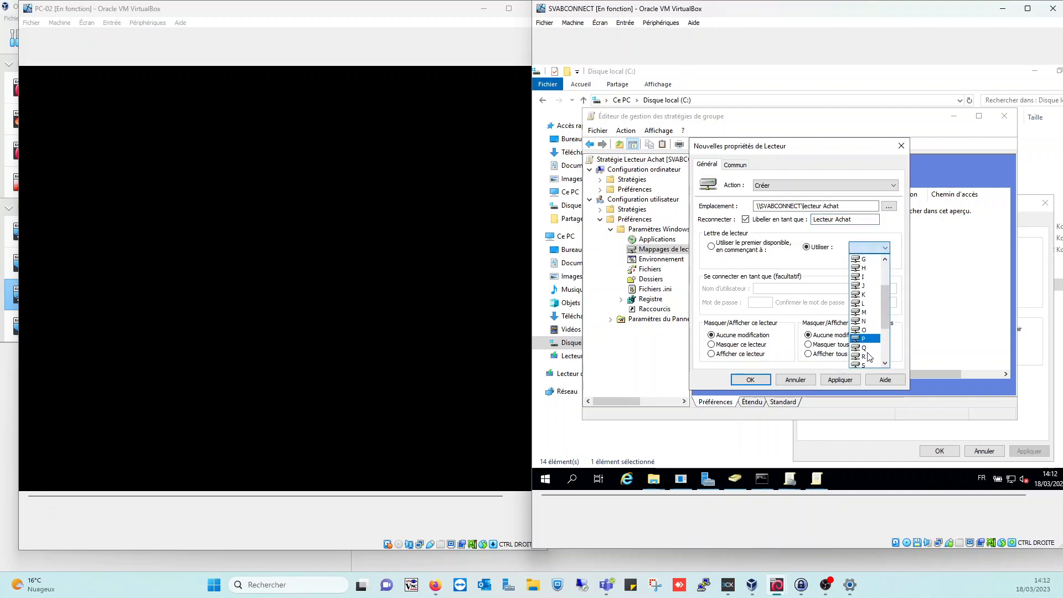
scroll(868, 350, down, 3)
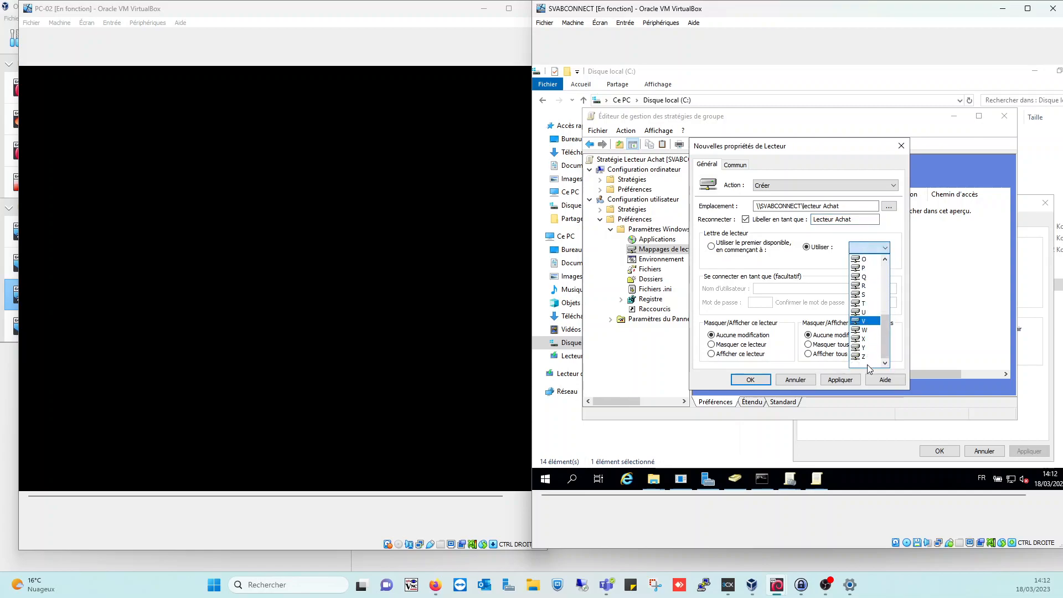
click(865, 330)
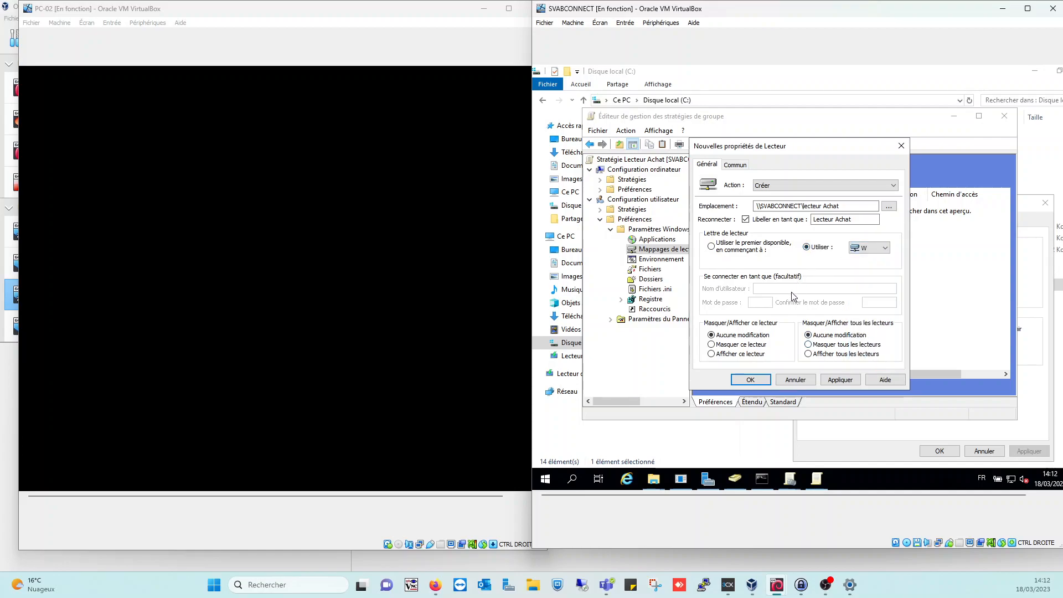
click(810, 354)
click(741, 354)
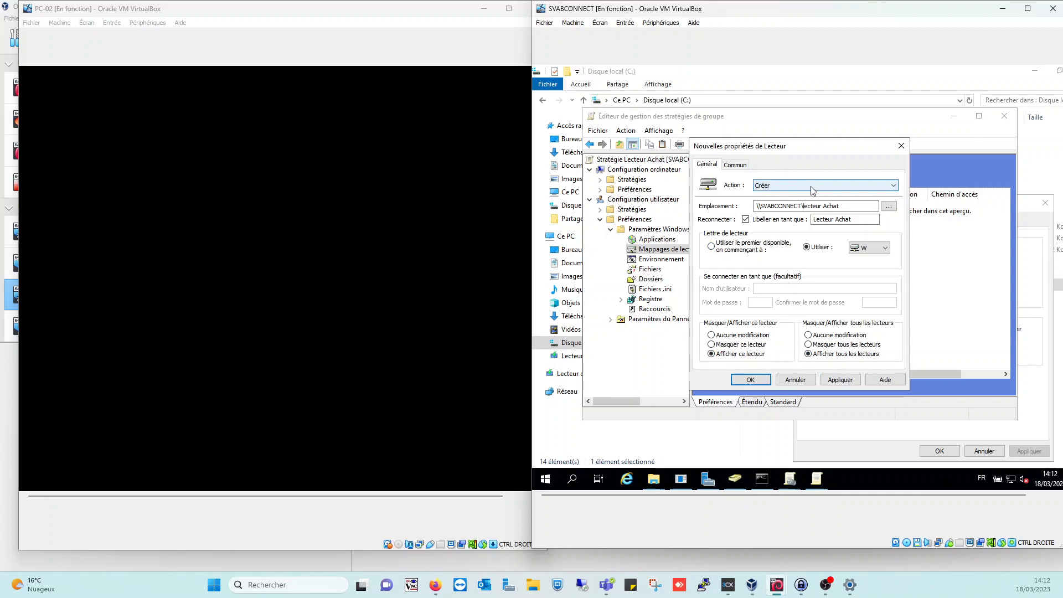
click(849, 381)
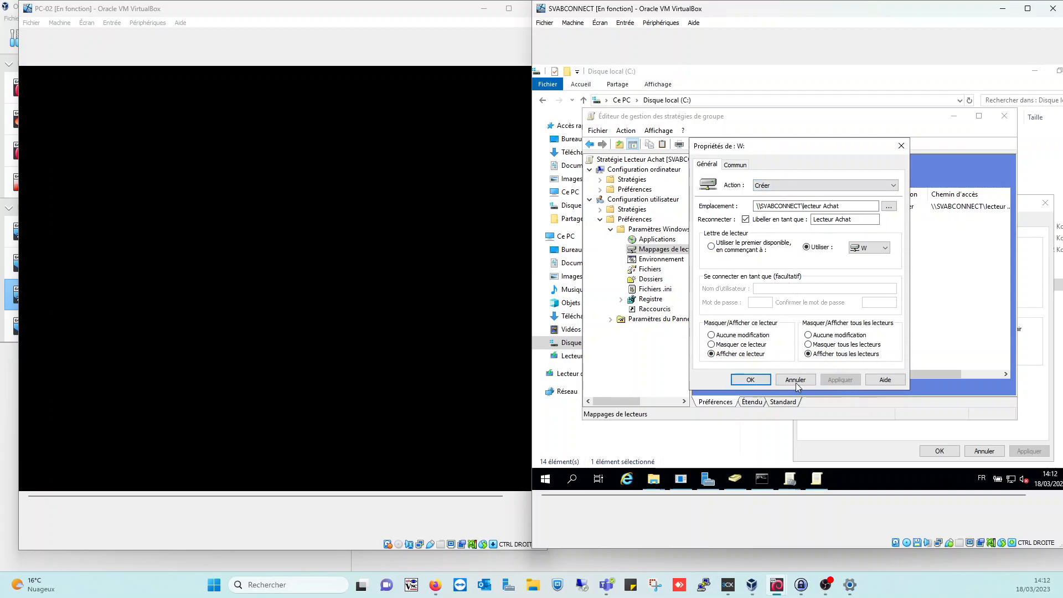
click(751, 380)
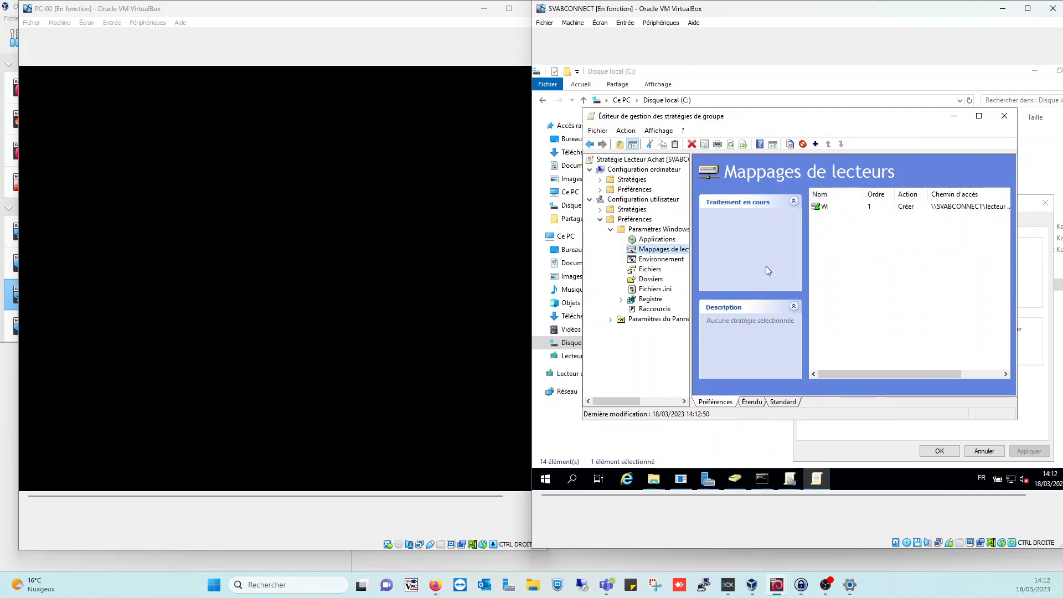
Close the editor and share properties, set the Lecteur Achat link to Appliqué, then close the console
click(1005, 116)
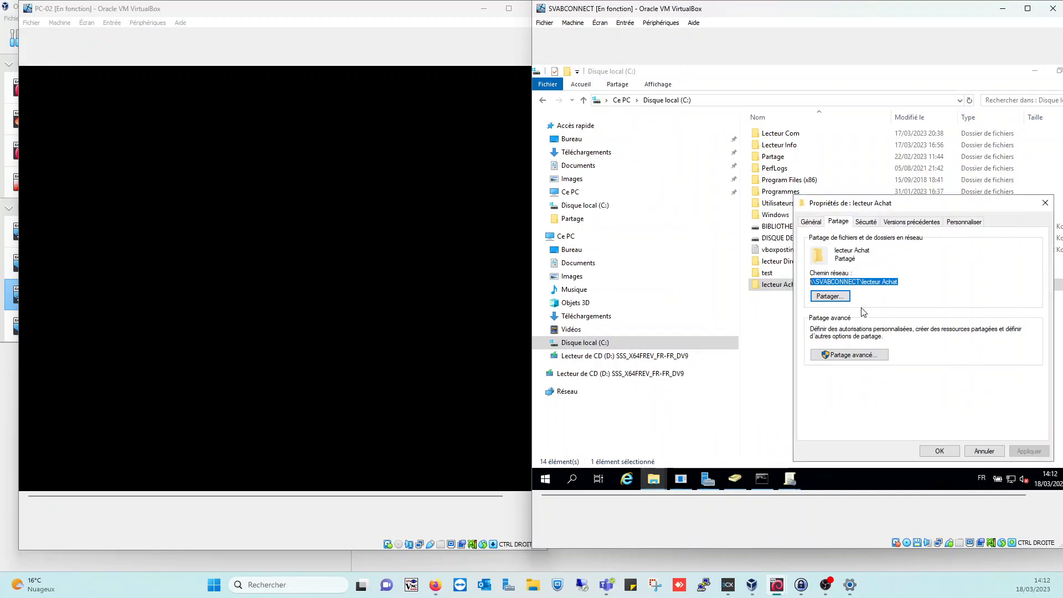
click(985, 451)
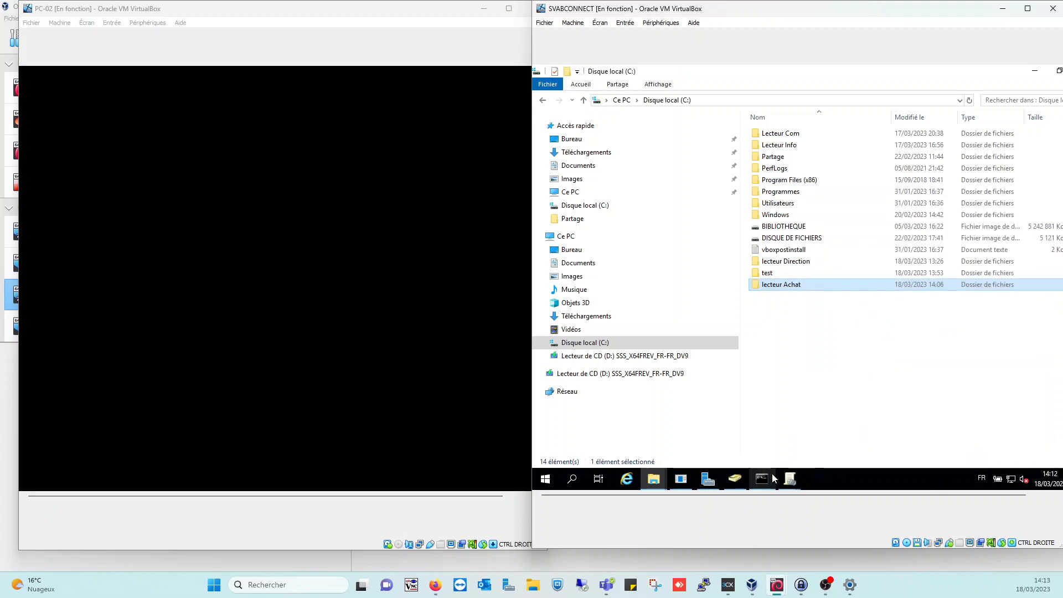
mouse_move(789, 471)
click(759, 433)
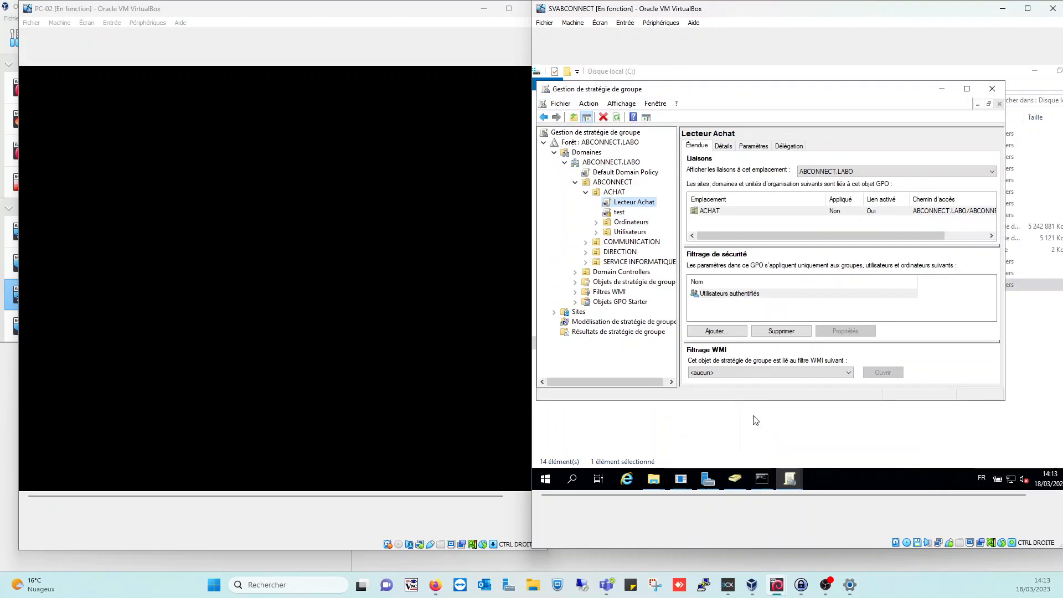
right_click(619, 207)
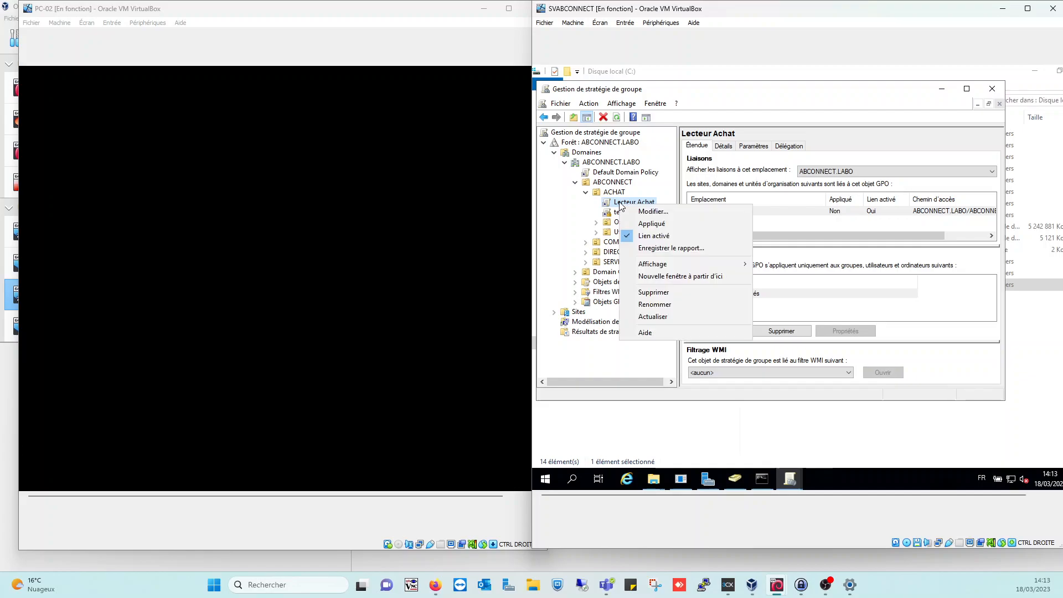
click(649, 224)
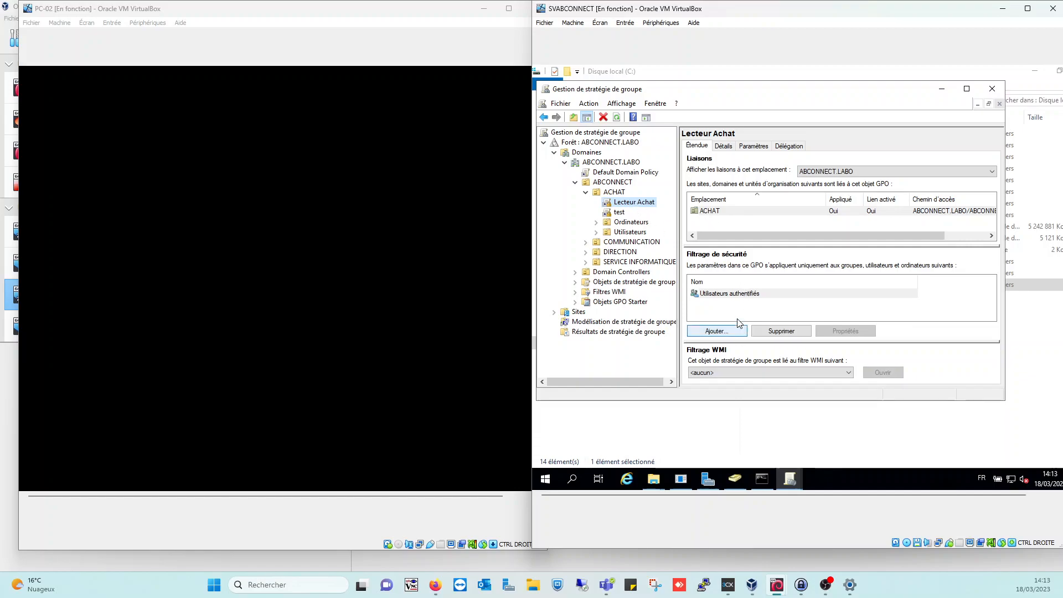
click(993, 88)
Recall and rerun gpupdate /force in the Command Prompt
click(762, 479)
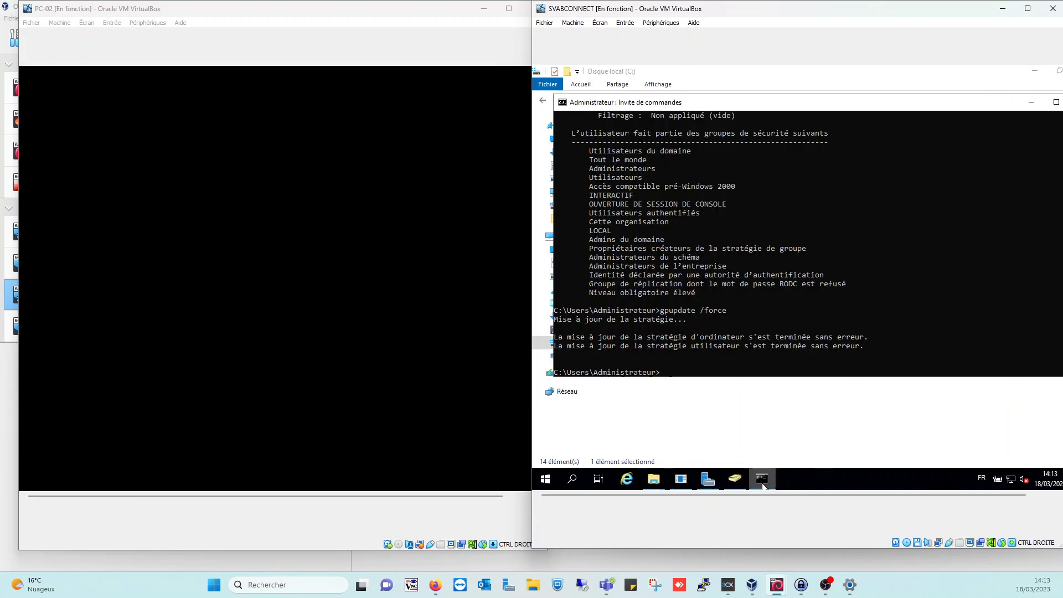
click(707, 364)
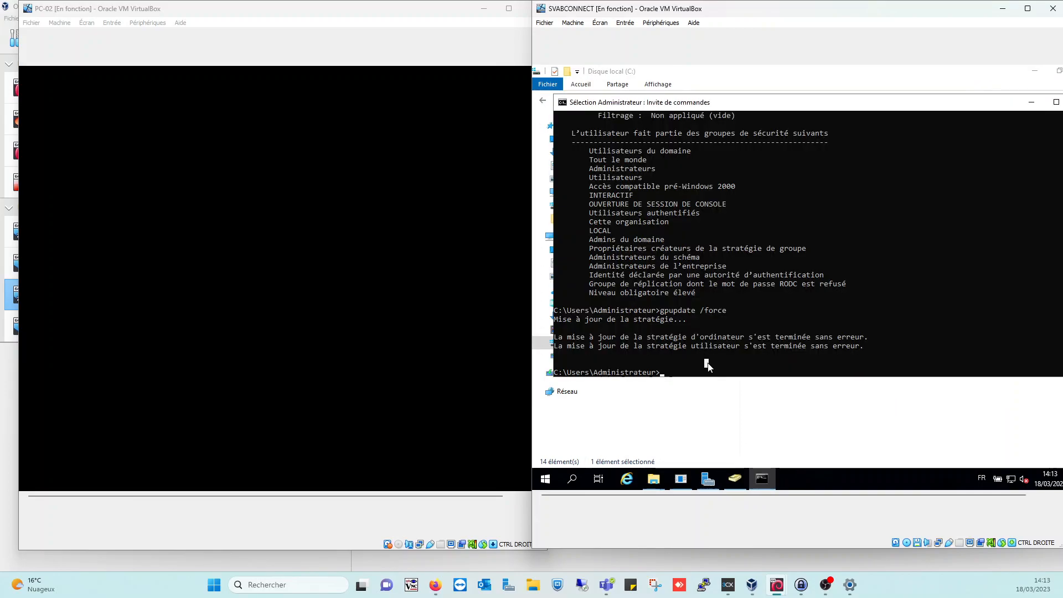
key(Up)
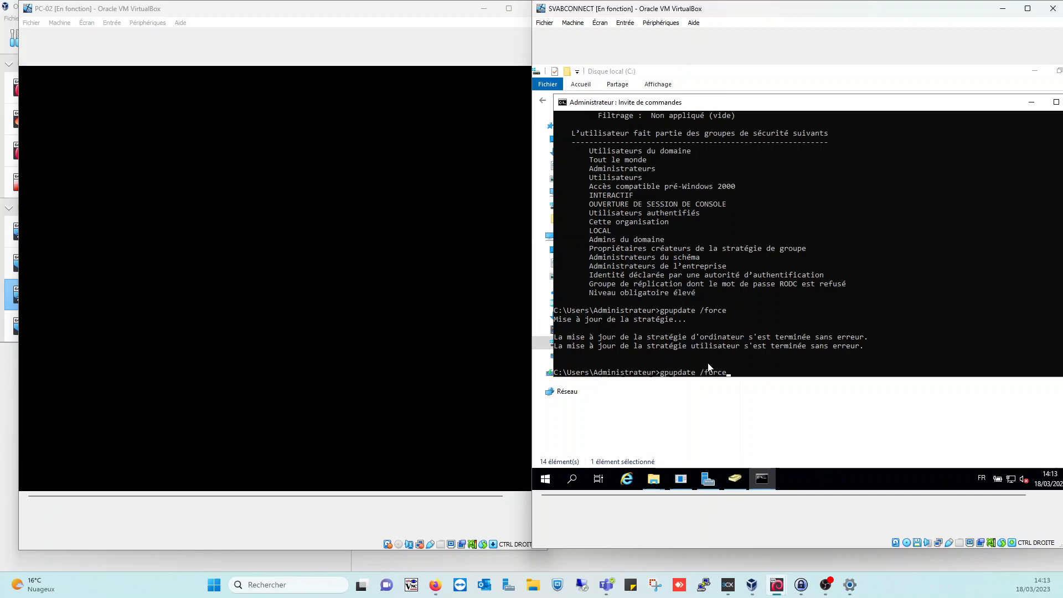
key(Return)
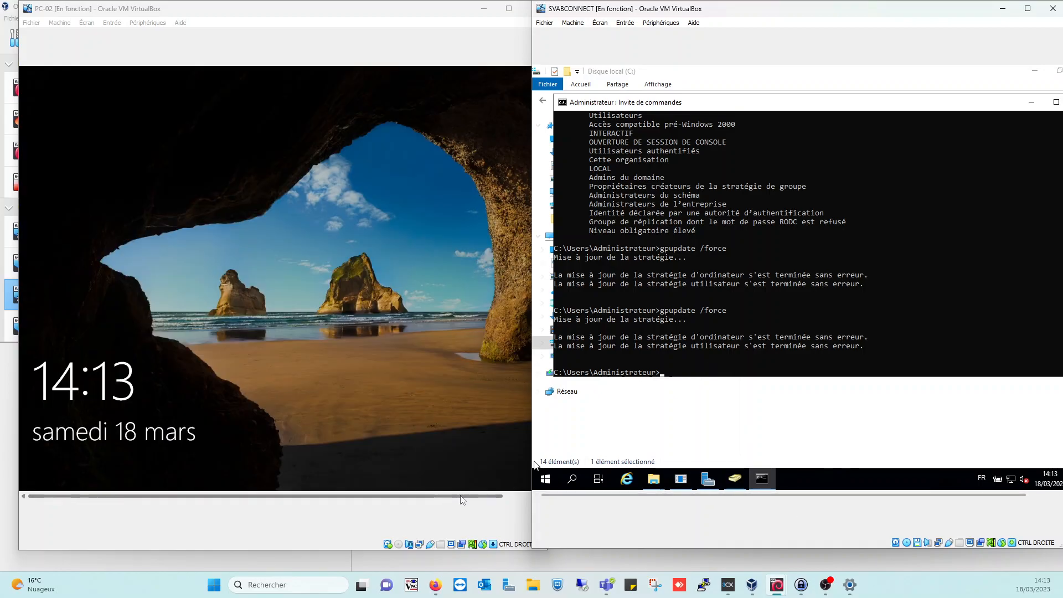
Review the ACHAT users in Active Directory Users and Computers on the server
mouse_move(461, 497)
mouse_down()
mouse_move(493, 496)
mouse_move(465, 498)
mouse_up()
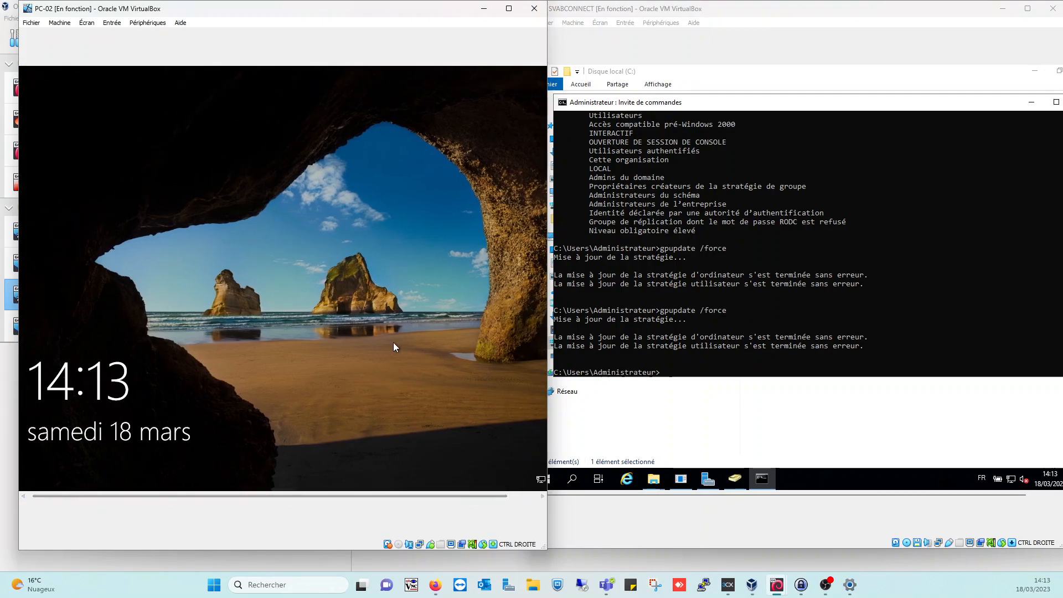
click(735, 479)
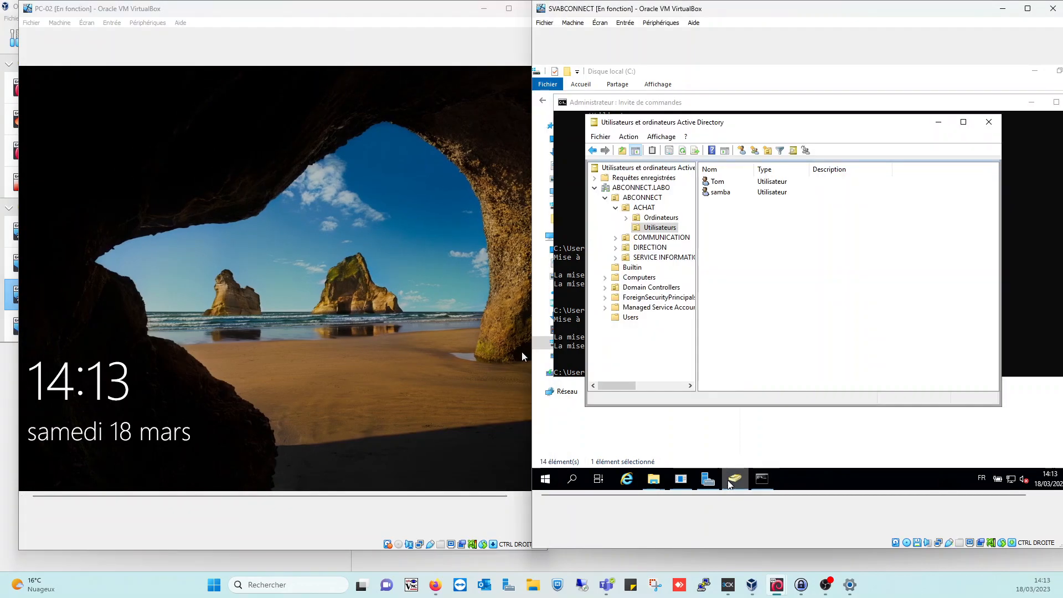
click(720, 182)
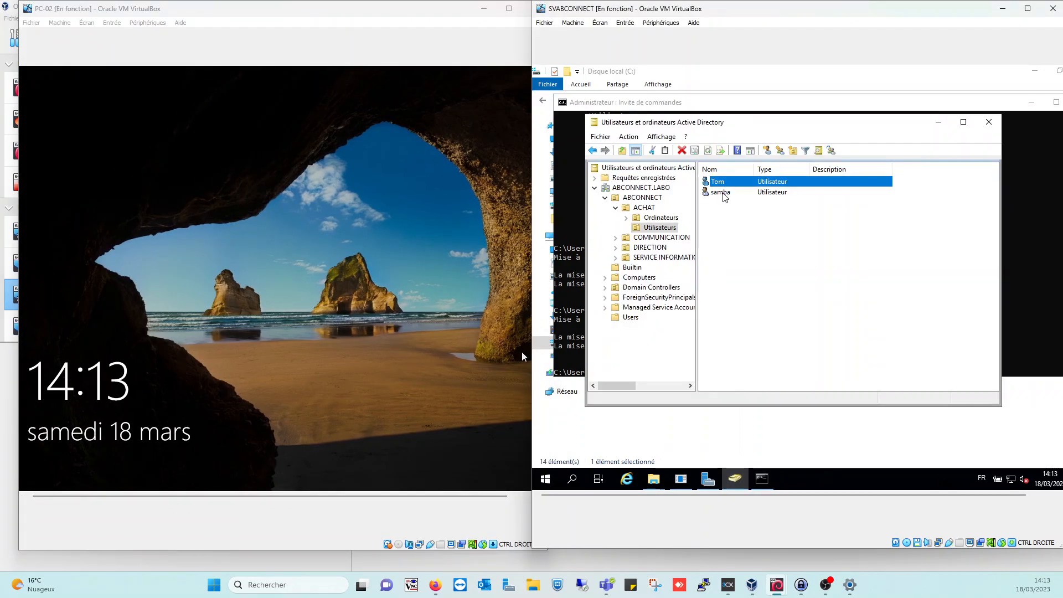
click(721, 192)
click(717, 184)
Sign in on PC-02 by entering the ACHAT user's password
click(350, 398)
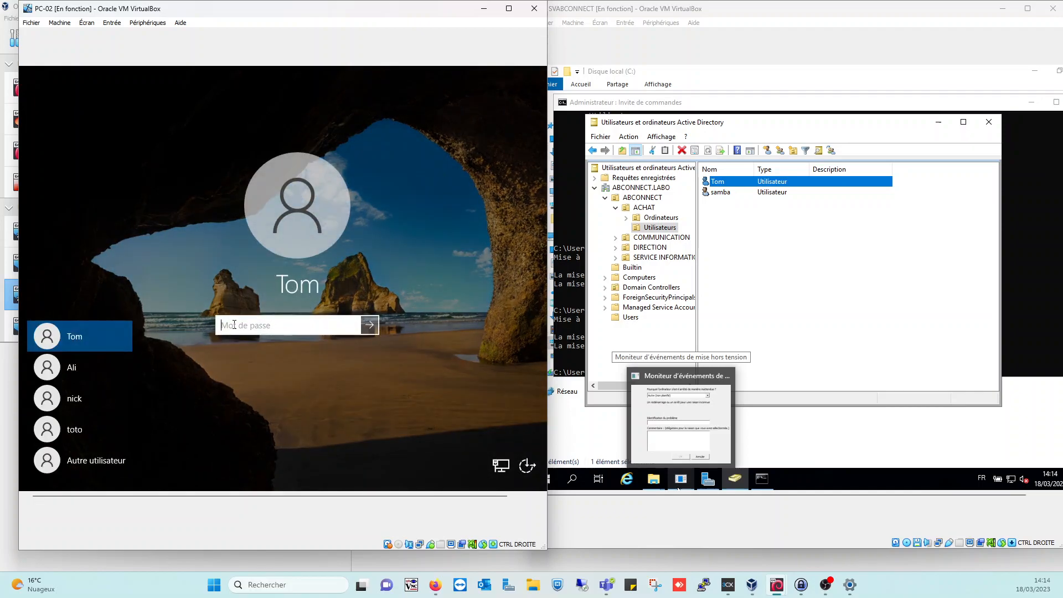
text(P)
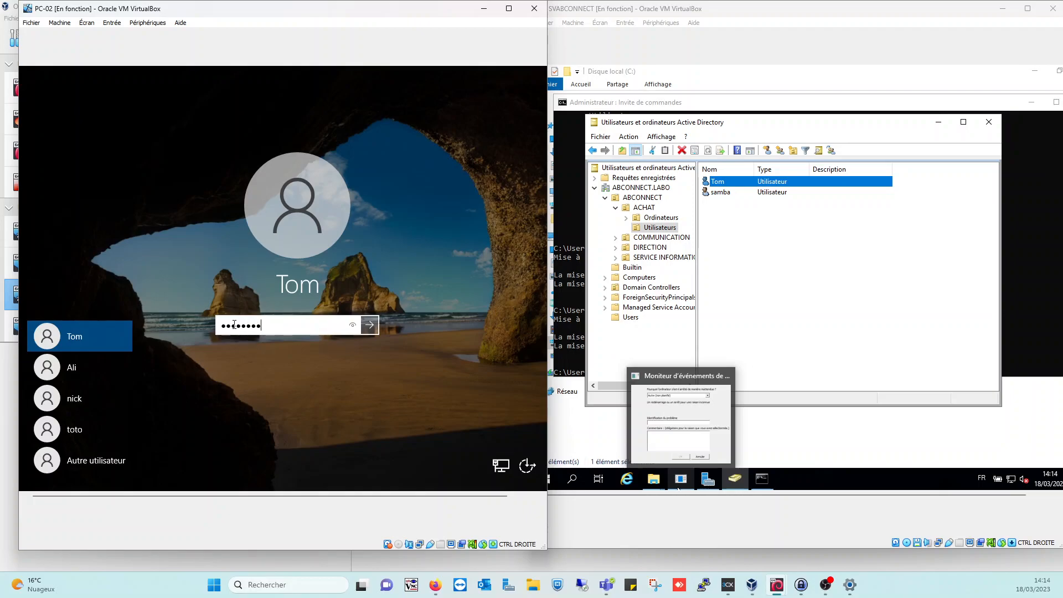
key(Return)
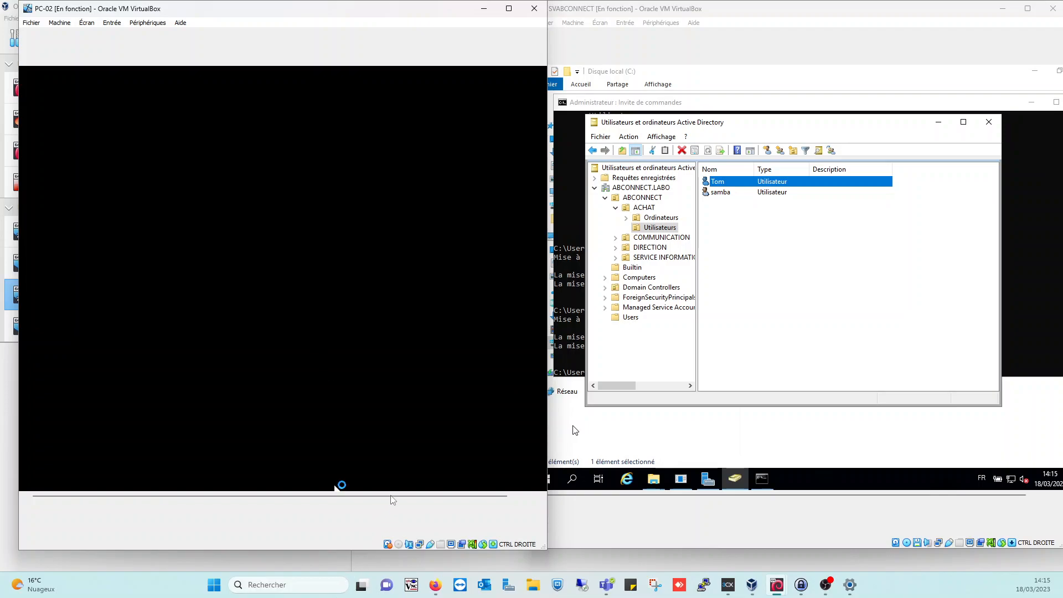
Launch Gestion des stratégies de groupe from Server Manager's Outils menu and bring it forward
drag(424, 496, 384, 506)
click(542, 462)
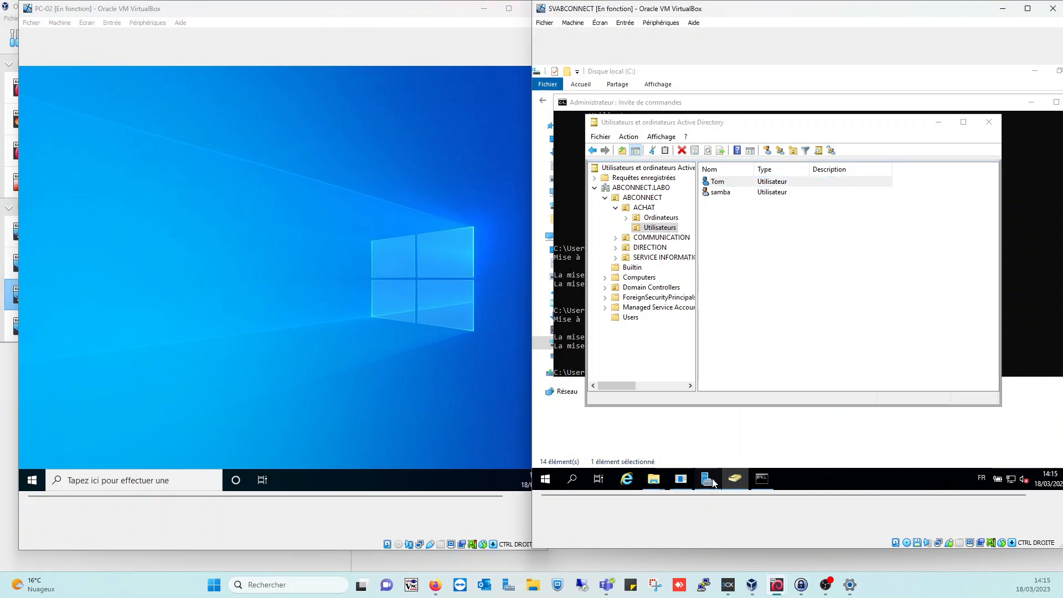
click(713, 482)
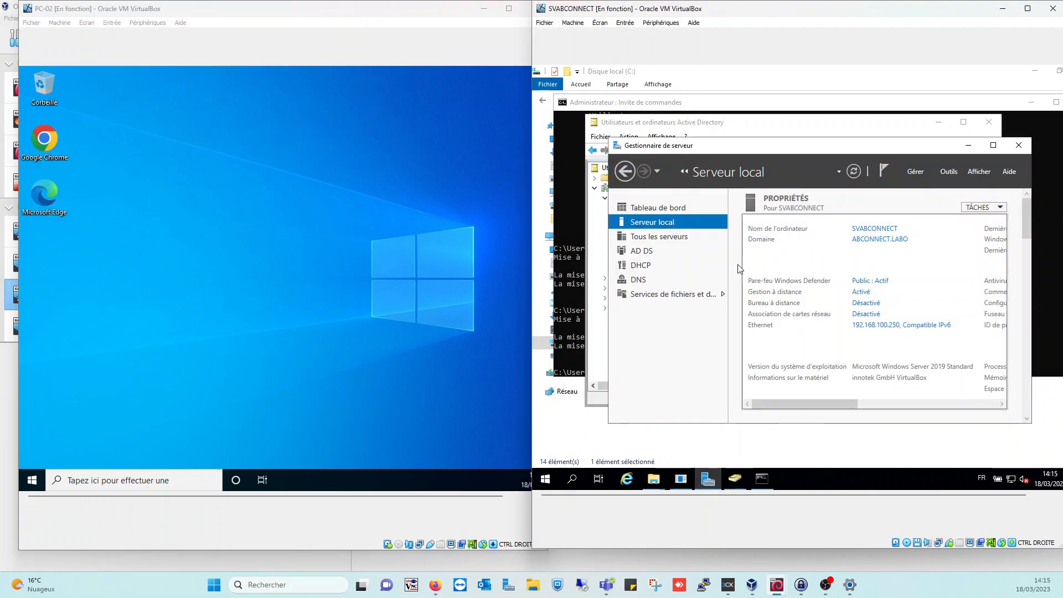
click(947, 173)
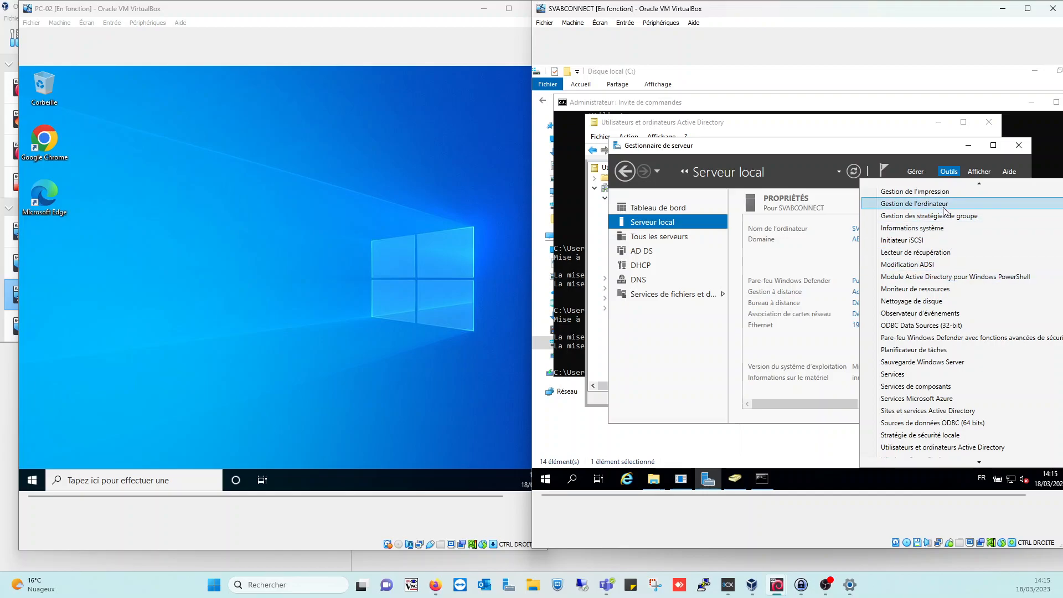
click(935, 216)
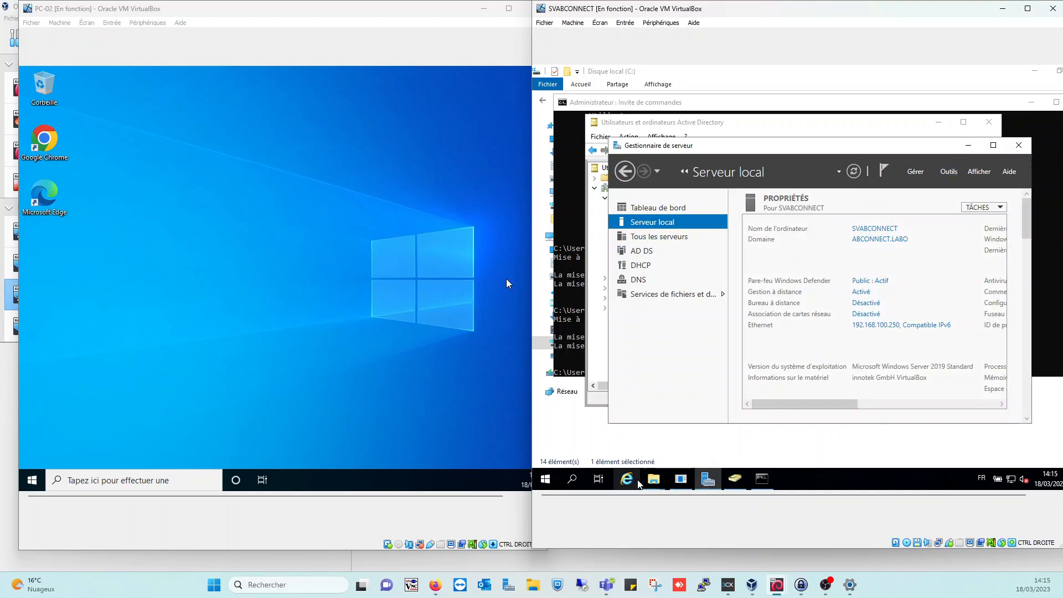
mouse_move(654, 479)
click(711, 421)
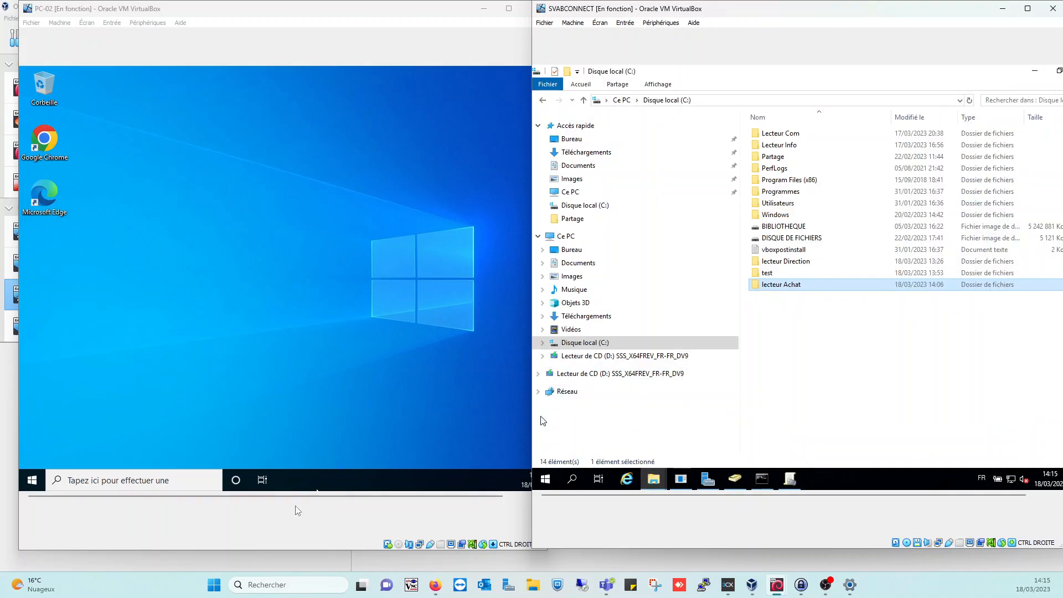
click(801, 483)
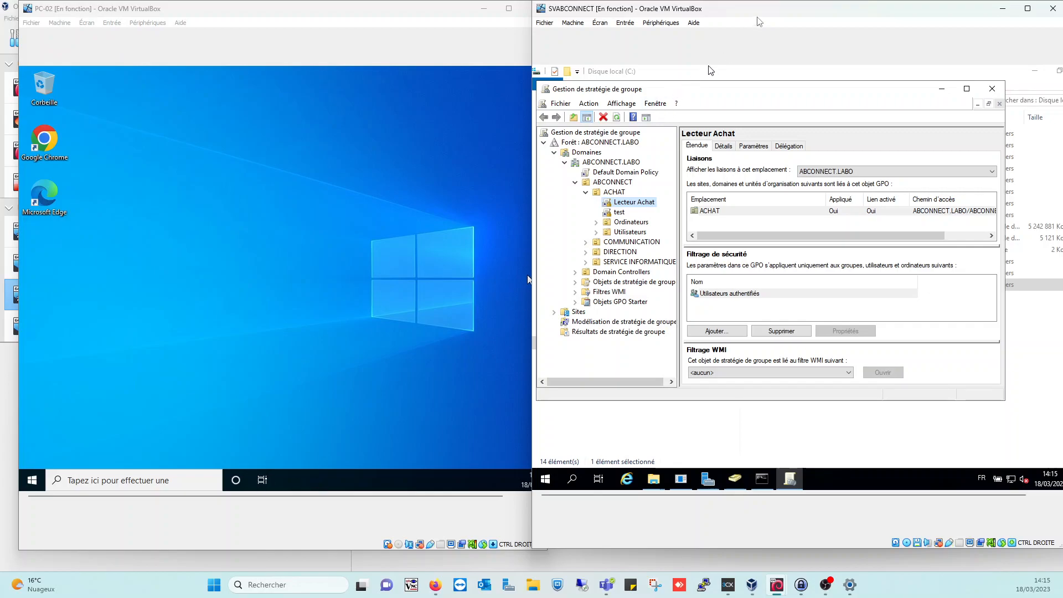
drag(768, 13, 789, 12)
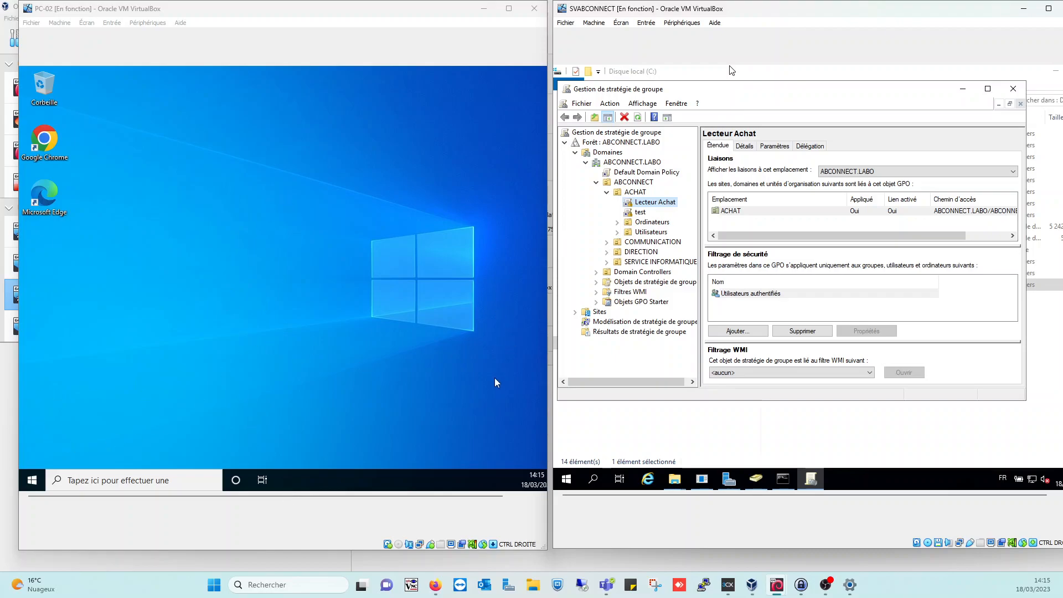
click(811, 479)
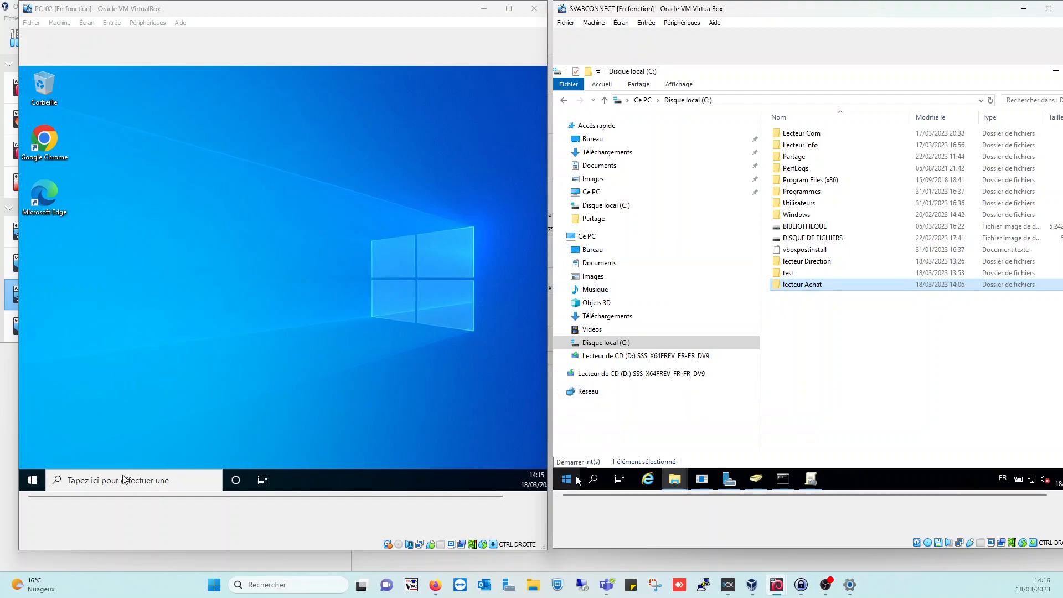
click(108, 480)
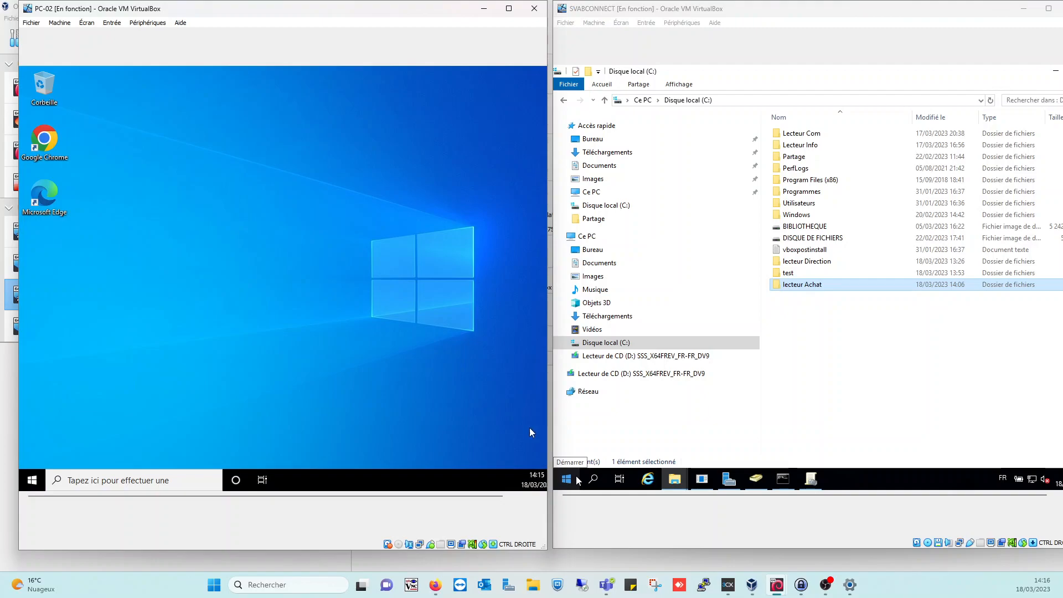
drag(503, 497, 450, 496)
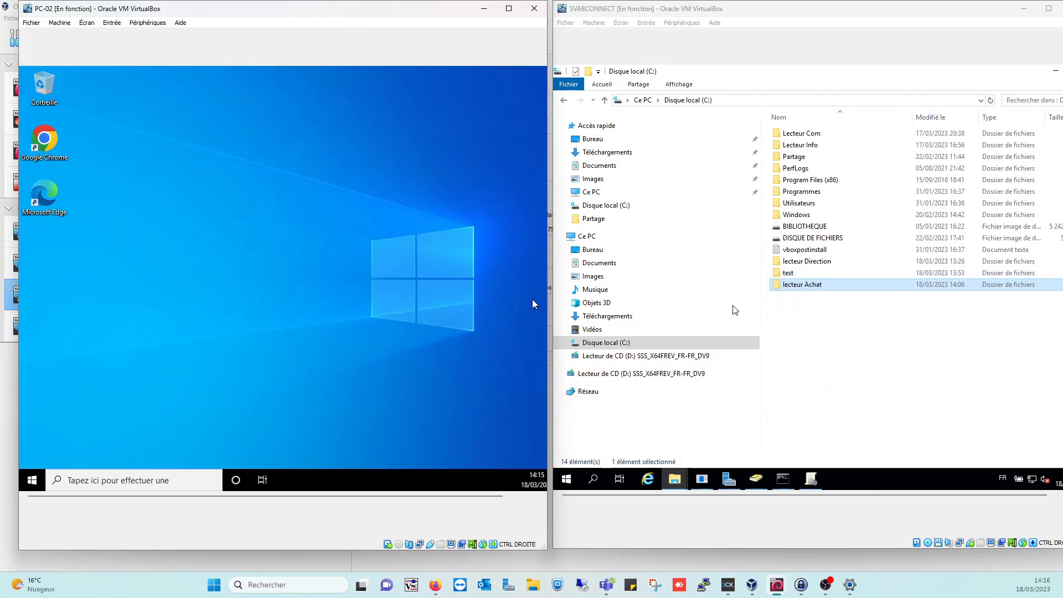
click(803, 477)
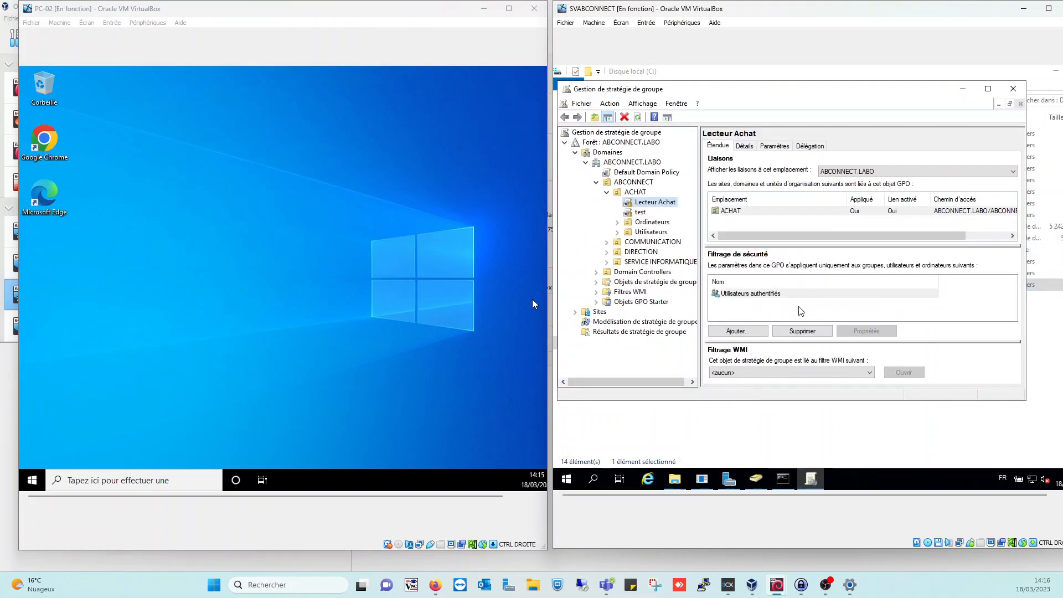
right_click(647, 203)
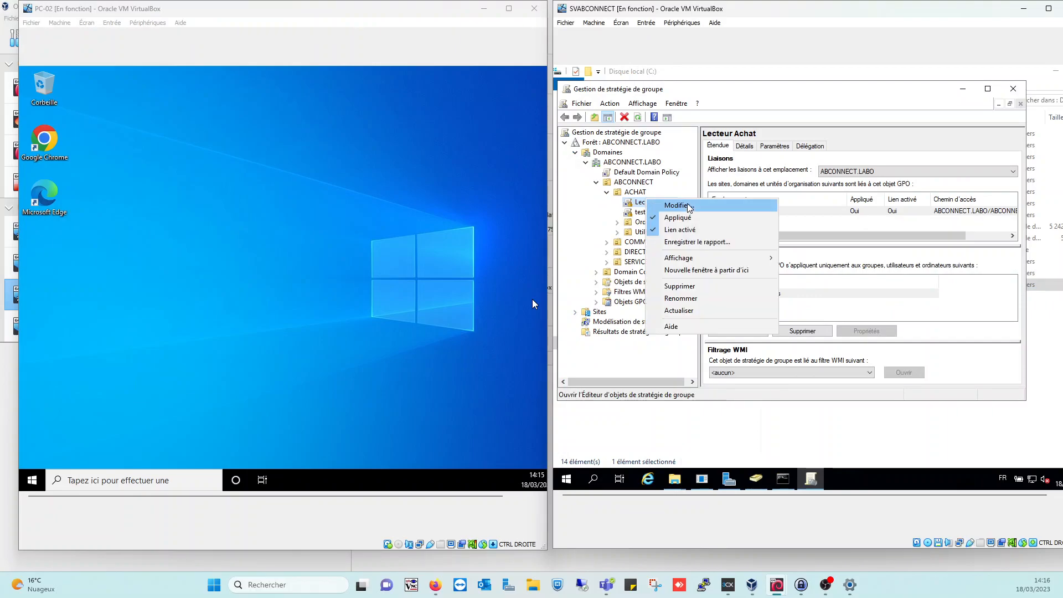
click(841, 213)
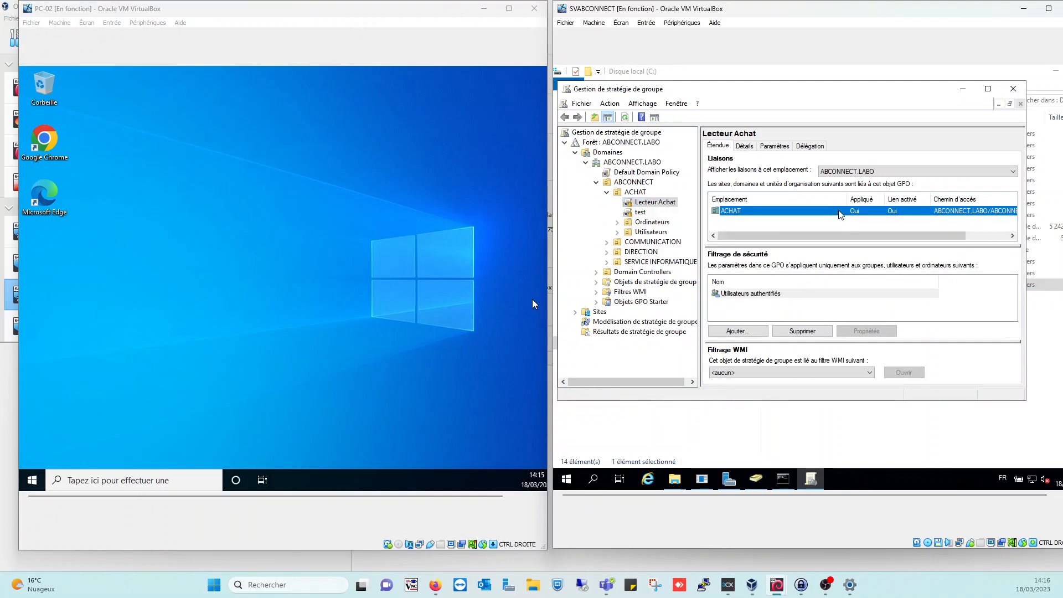
click(784, 147)
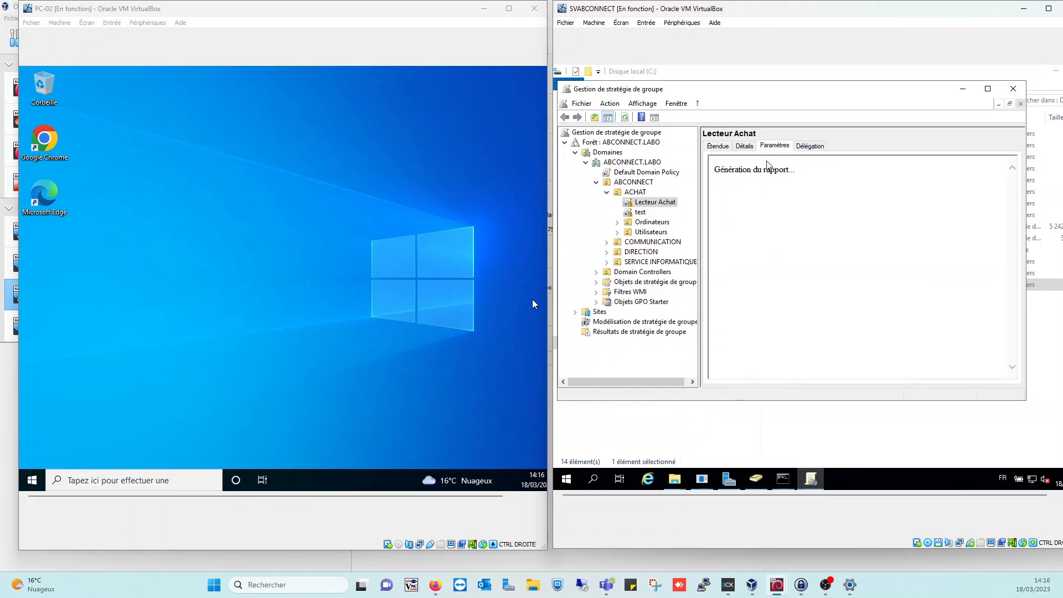
click(745, 146)
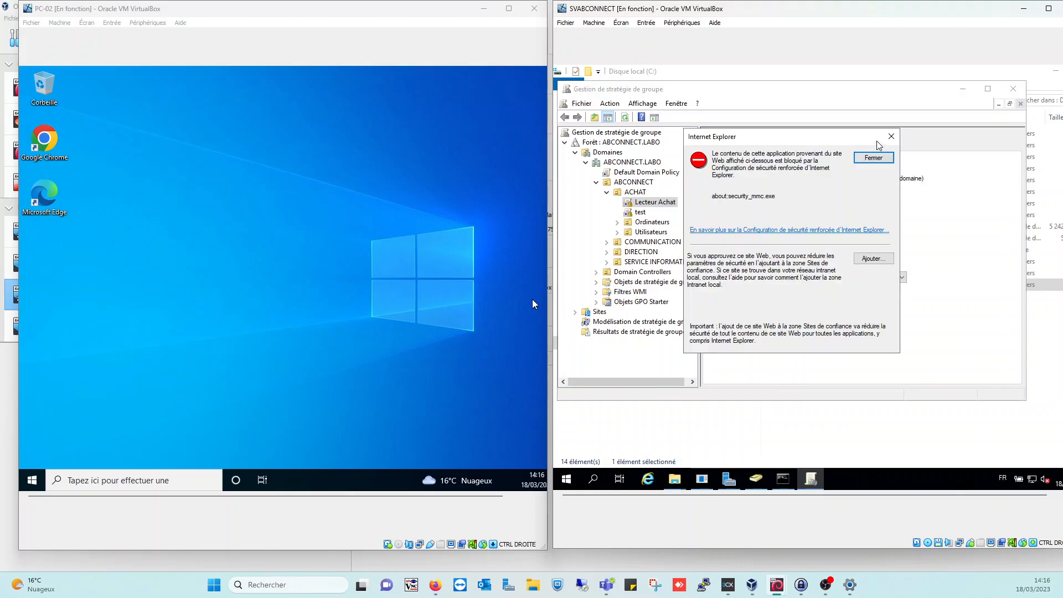
click(890, 139)
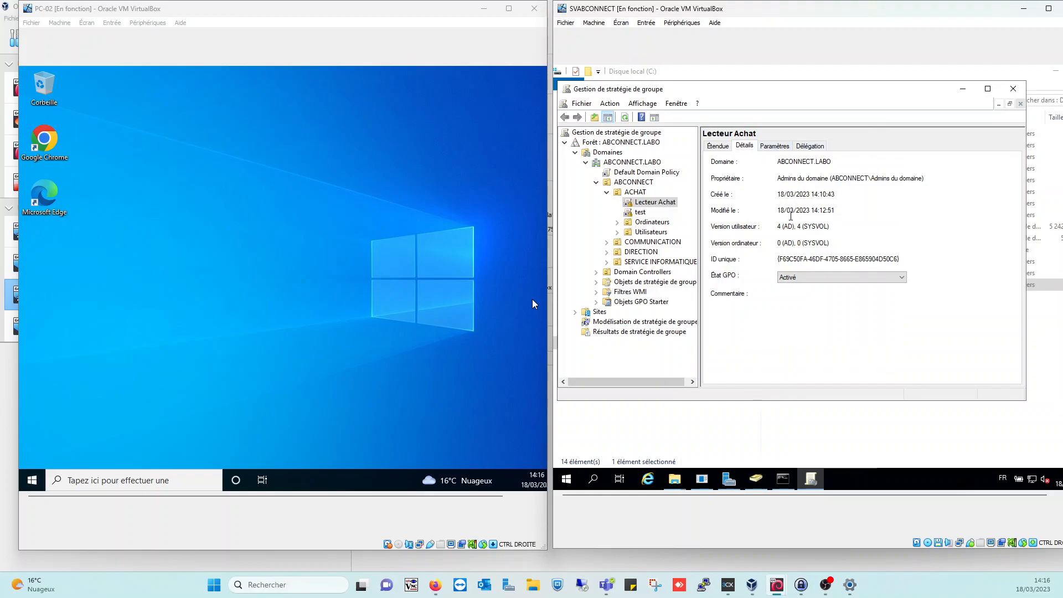
click(718, 147)
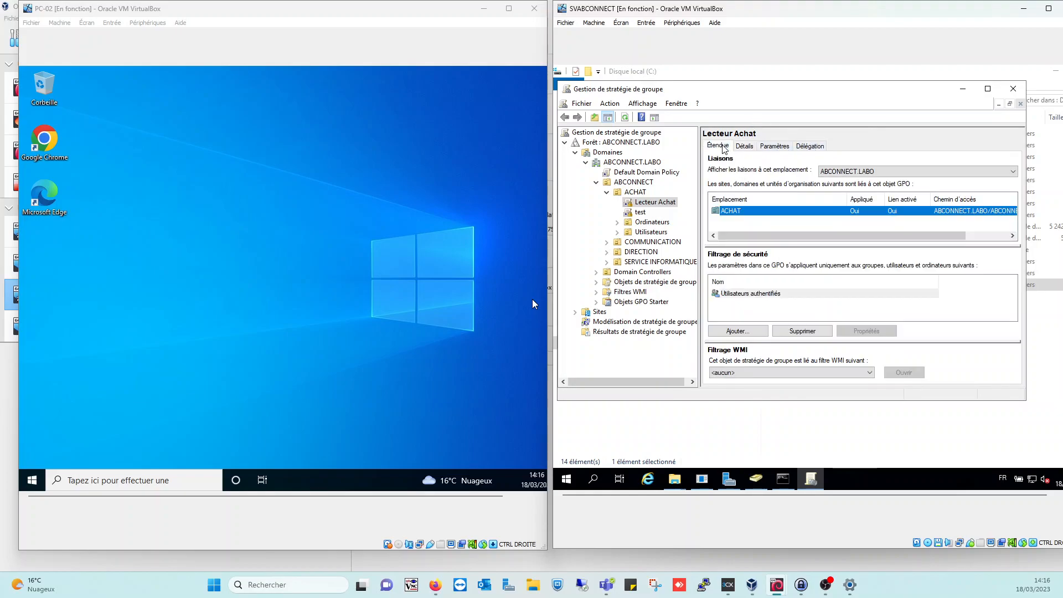
drag(833, 237, 917, 249)
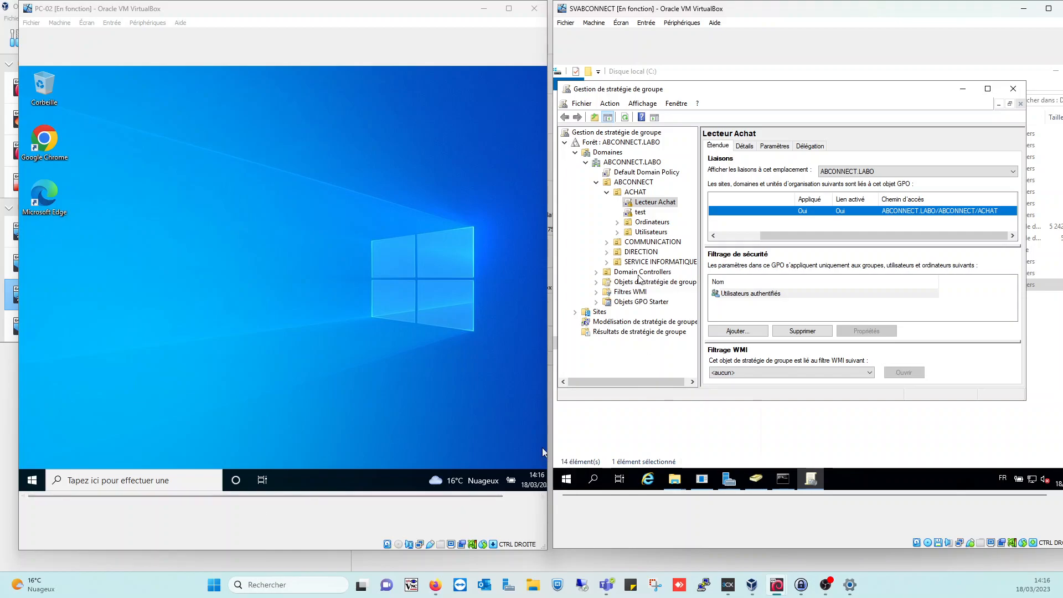
Edit the Lecteur Achat GPO and navigate to its user Drive Maps preferences
right_click(641, 203)
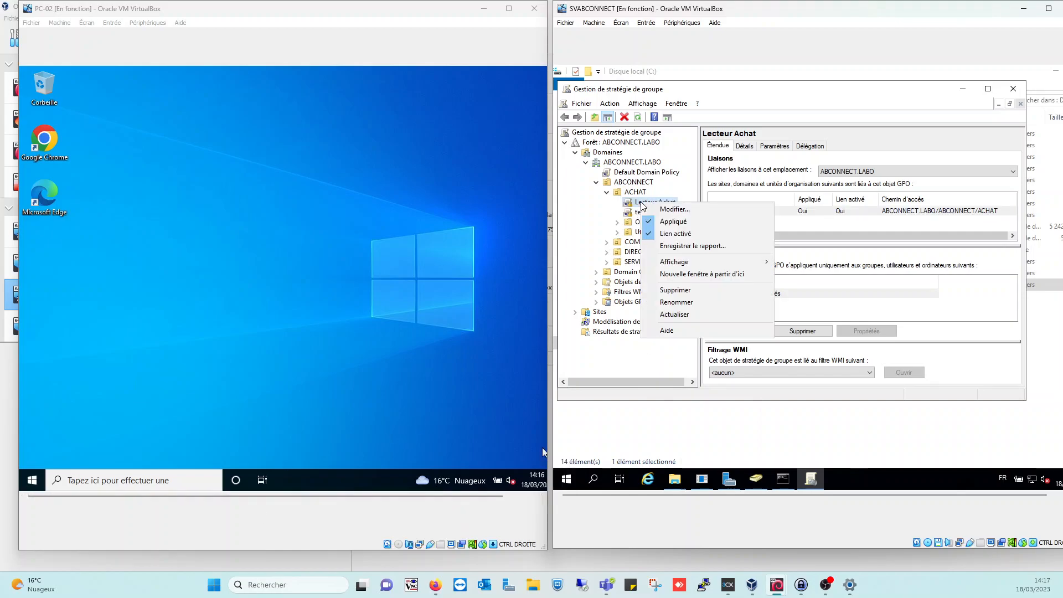
click(695, 208)
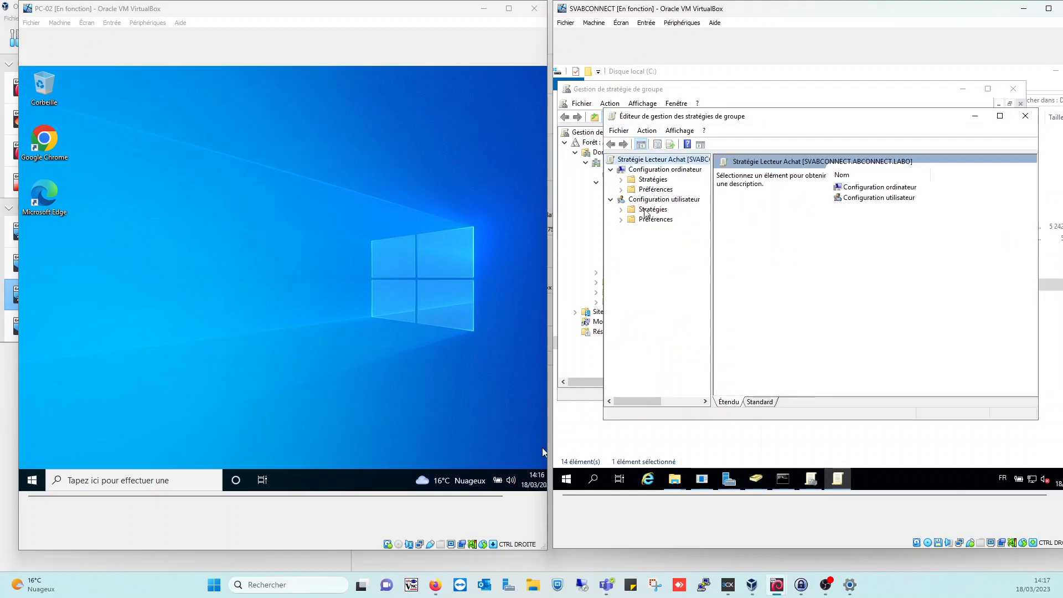
double_click(649, 220)
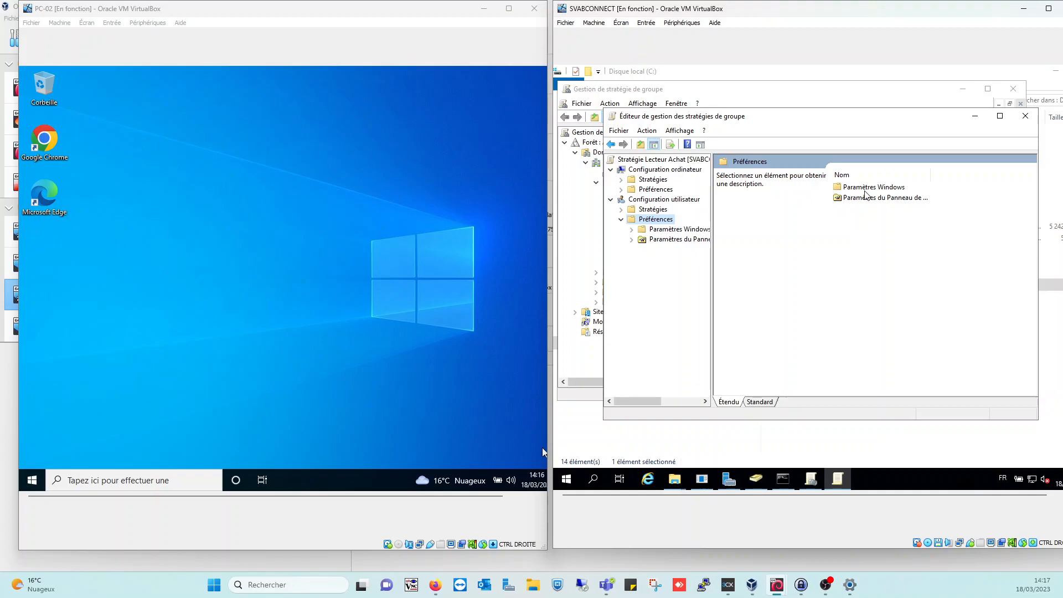
double_click(861, 200)
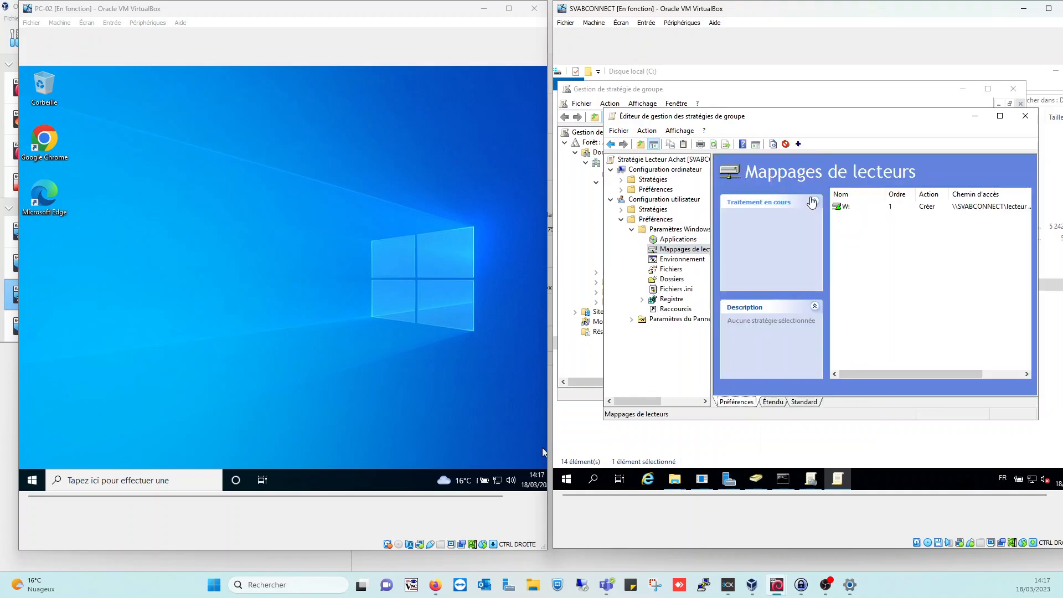
Inspect the W: mapping's properties and common options, then close without changes
double_click(858, 207)
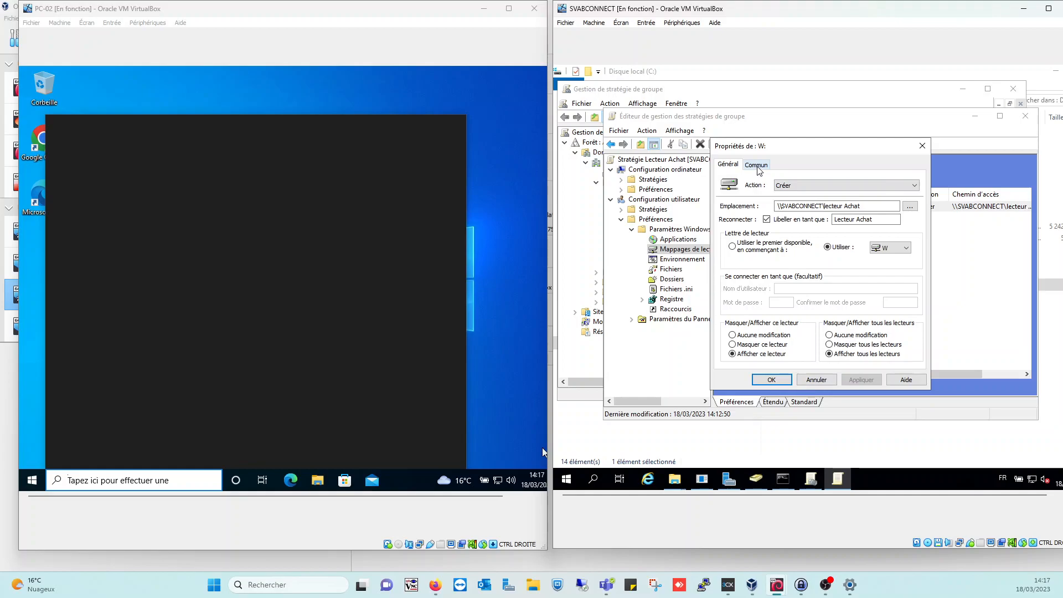
click(757, 165)
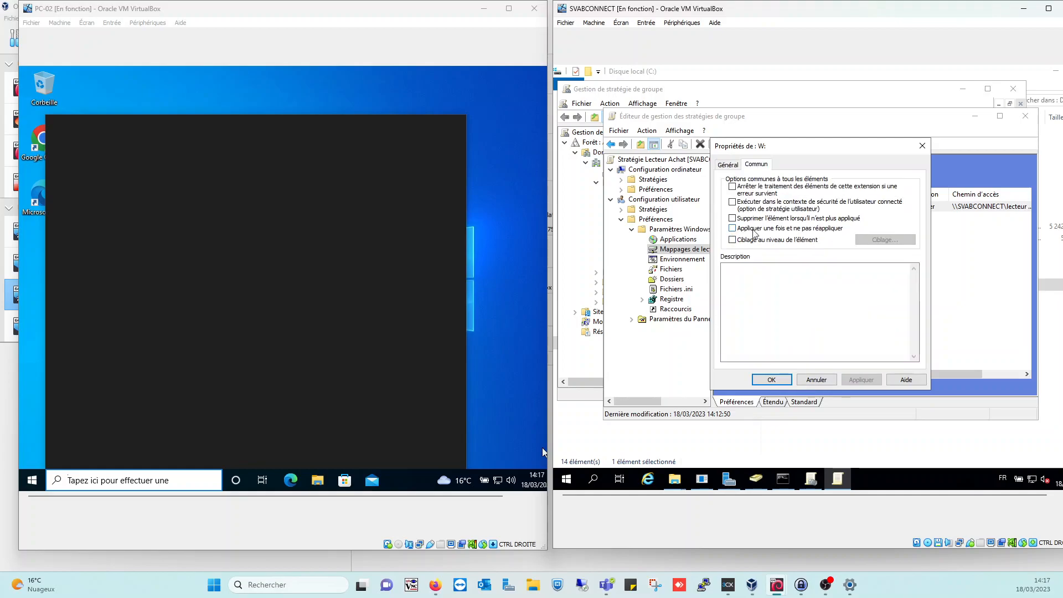
click(823, 381)
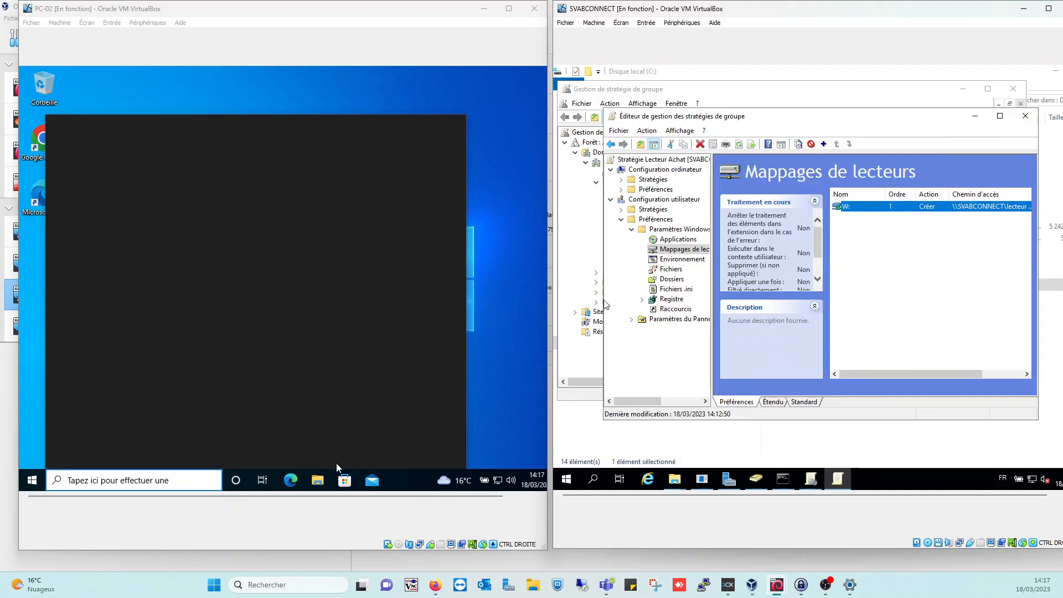
click(324, 484)
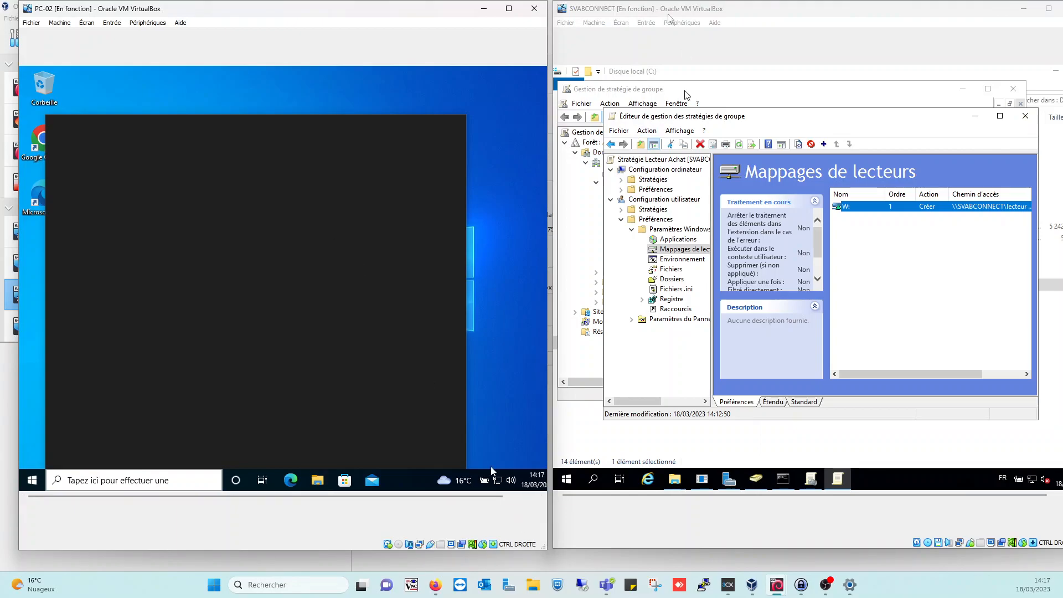
Close PC-02's search panel and bring Active Directory Users and Computers forward on the server
click(440, 79)
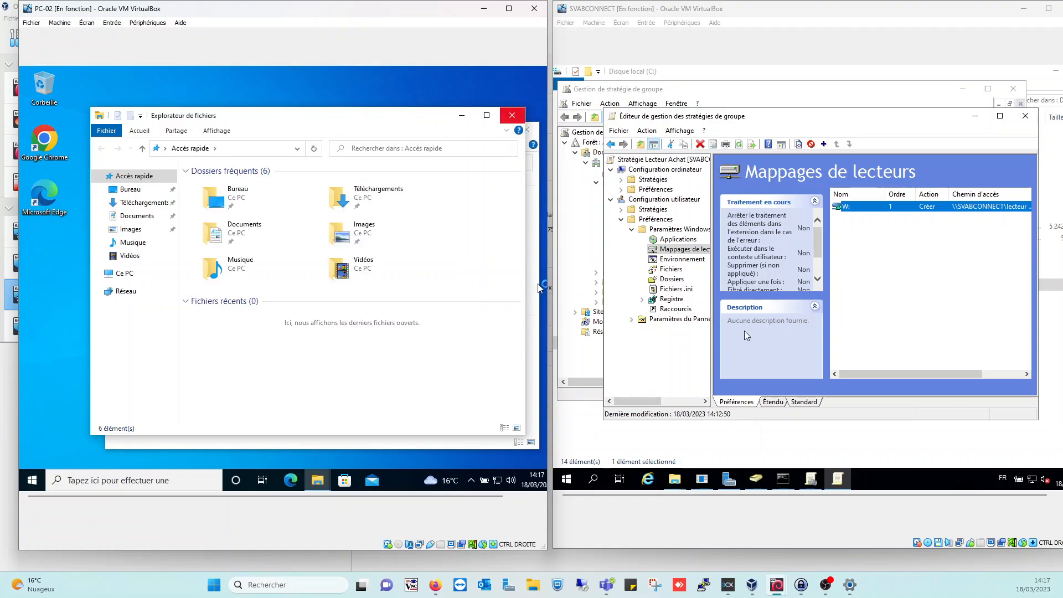
click(755, 478)
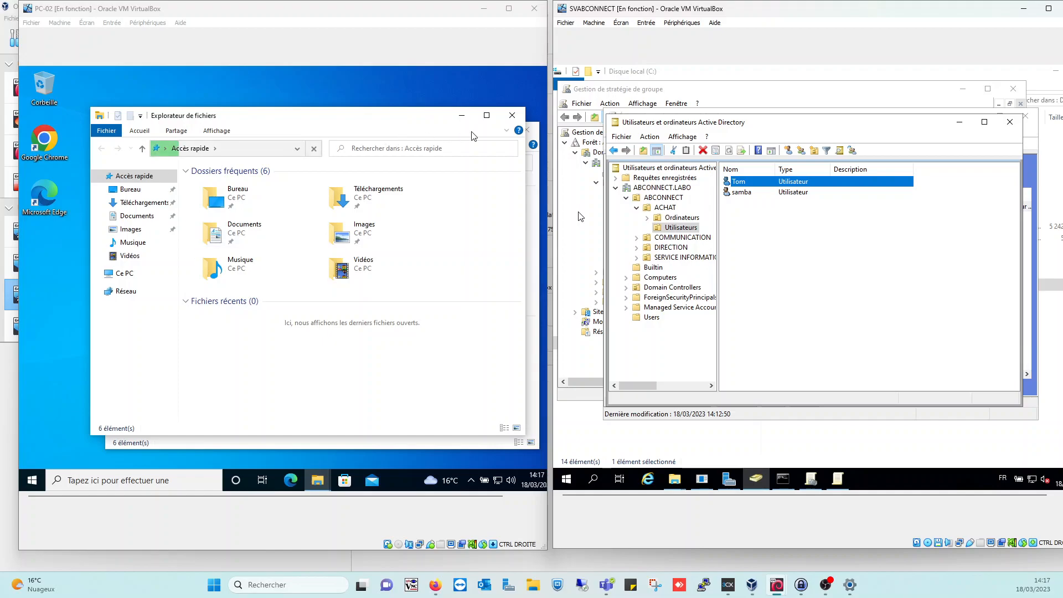
Close the duplicate Explorer window on PC-02 and show Ce PC with Lecteur Achat (W:)
click(513, 117)
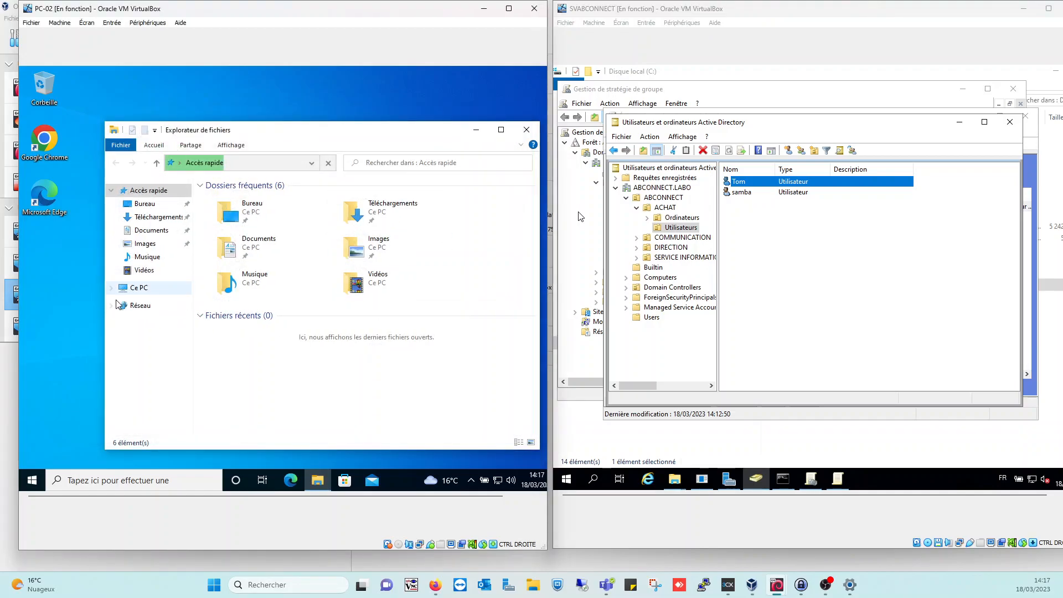
click(156, 289)
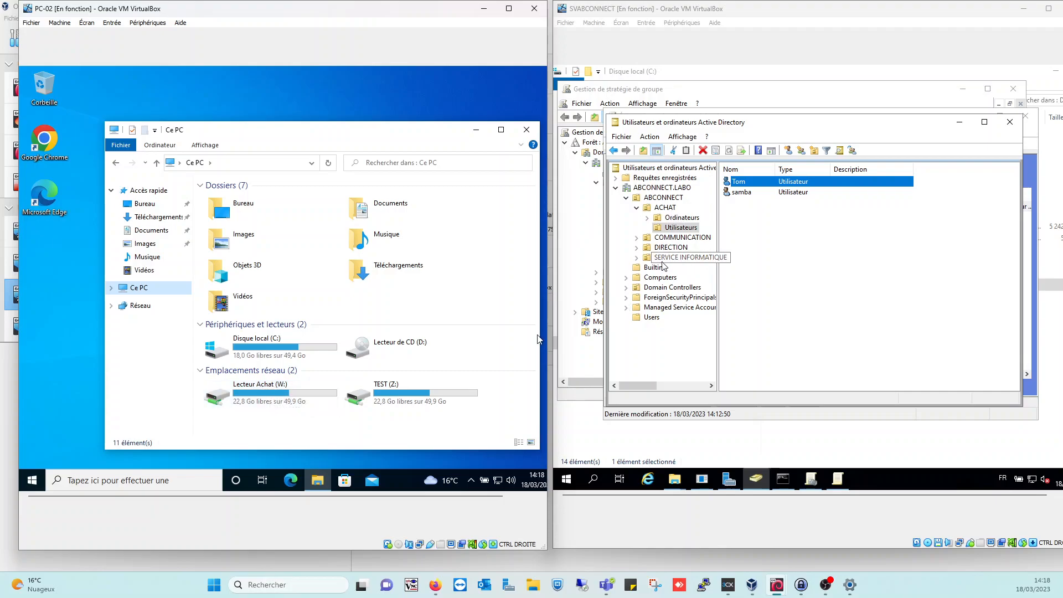
click(666, 239)
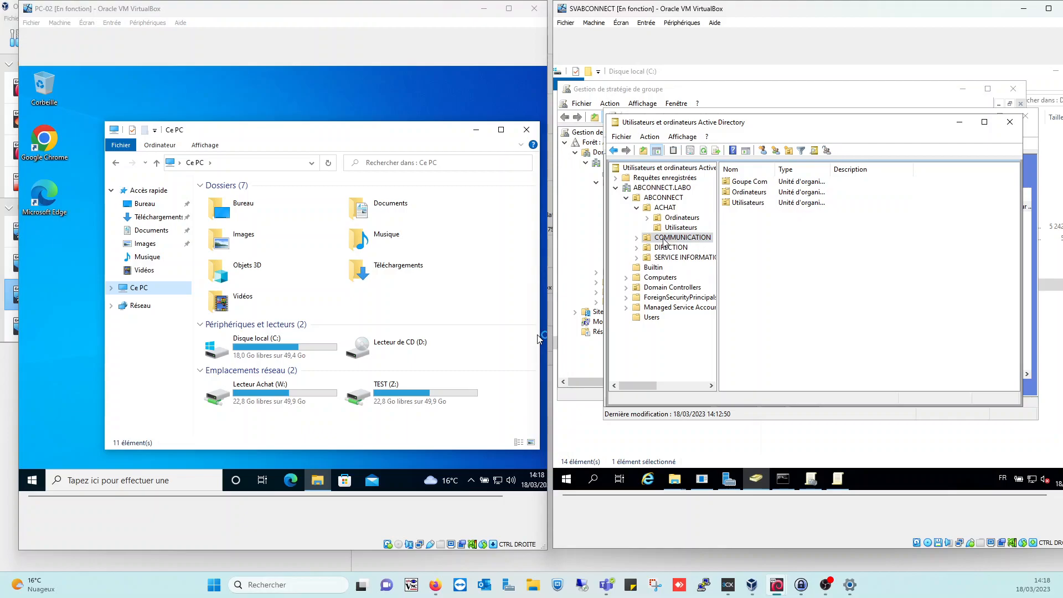
double_click(757, 203)
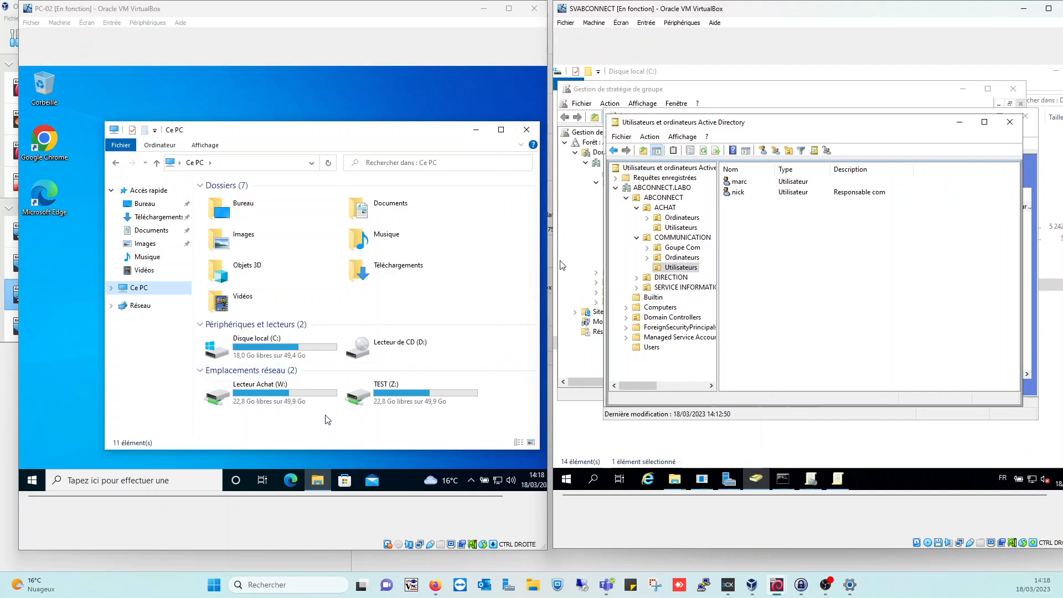
mouse_move(277, 395)
double_click(672, 278)
double_click(742, 203)
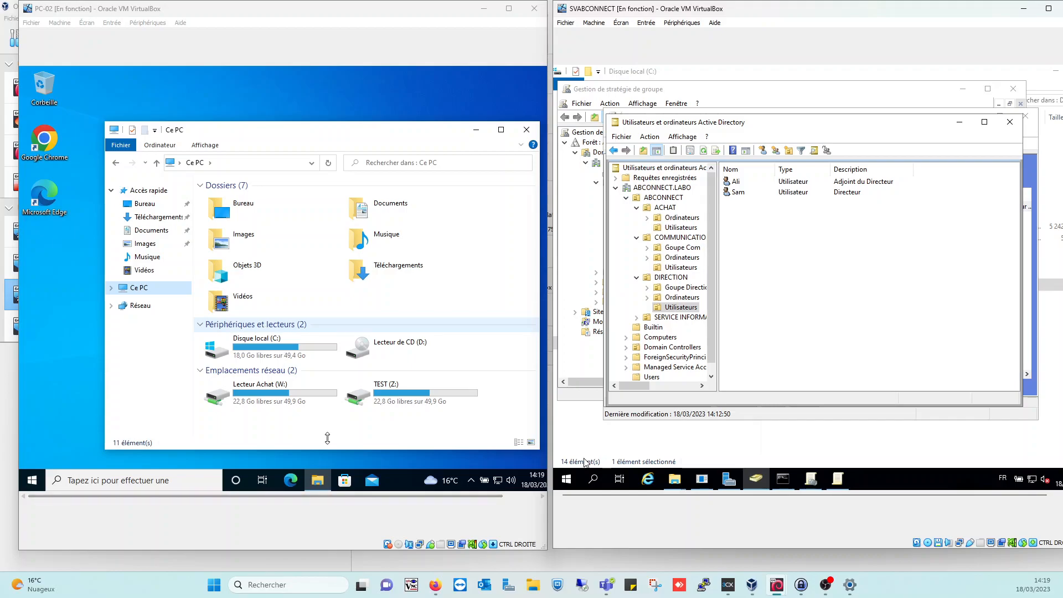
click(671, 209)
click(685, 228)
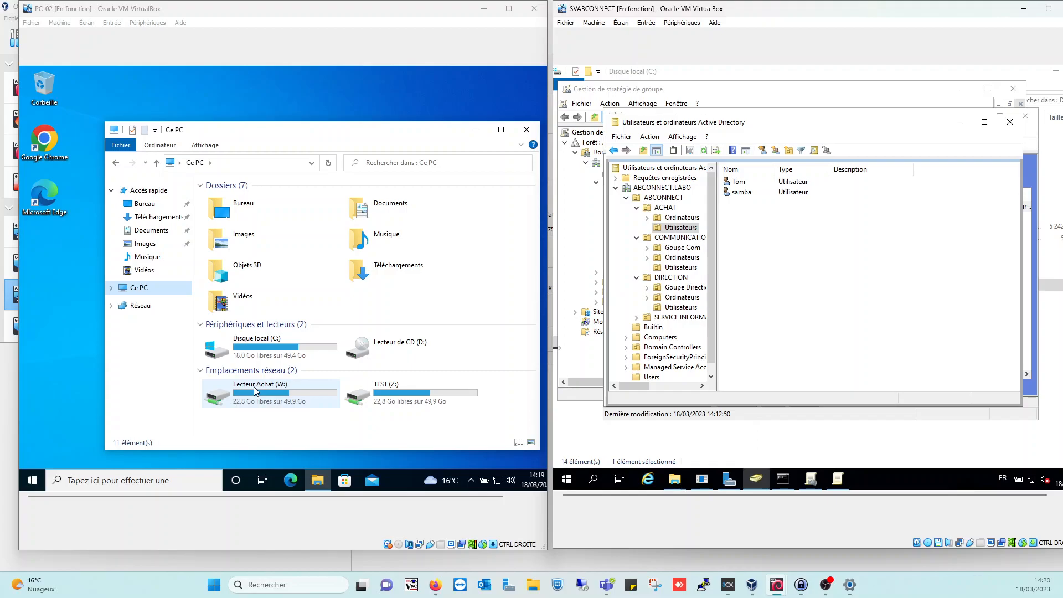
Open the Lecteur Achat (W:) drive and create a new folder named 'Dossier Tom'
click(255, 390)
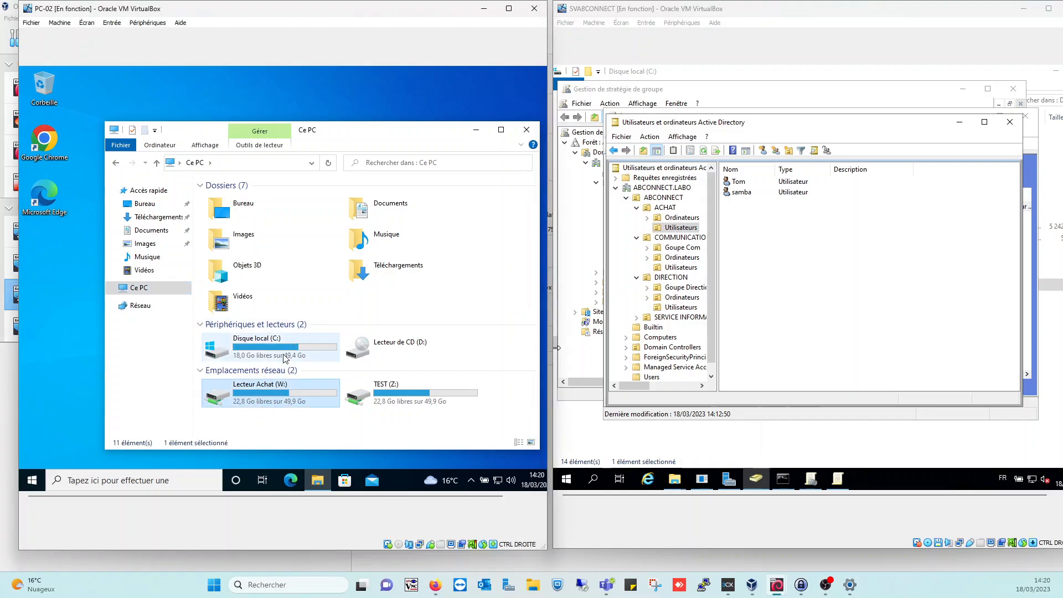
double_click(278, 390)
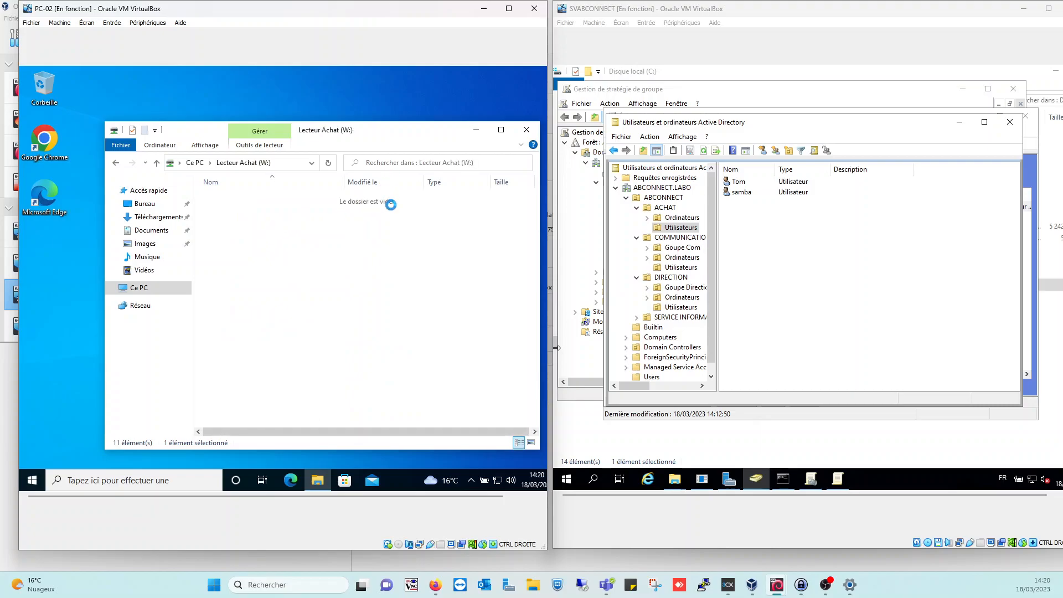
right_click(355, 204)
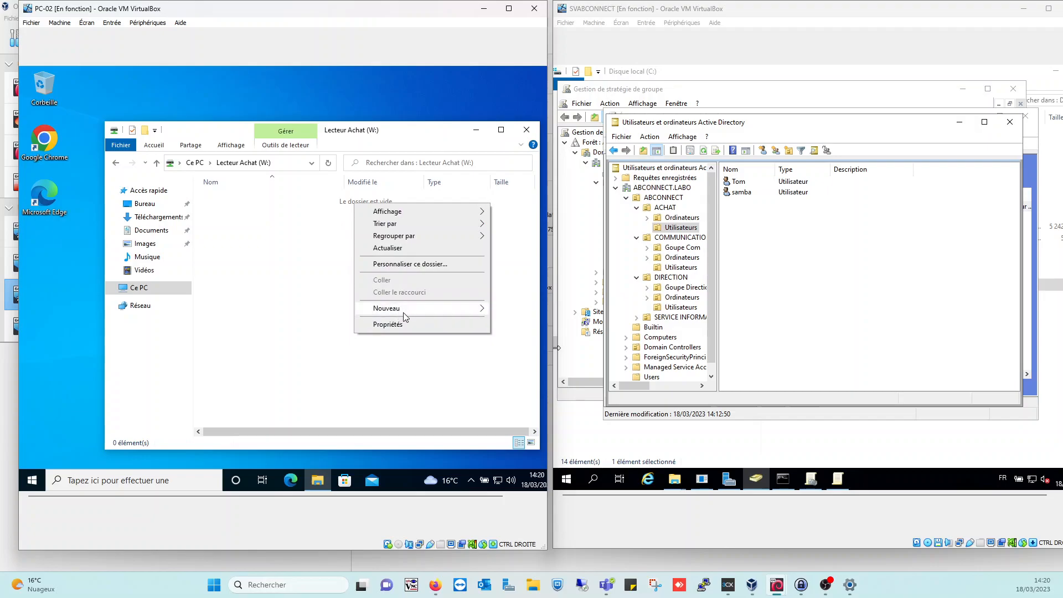
mouse_move(404, 315)
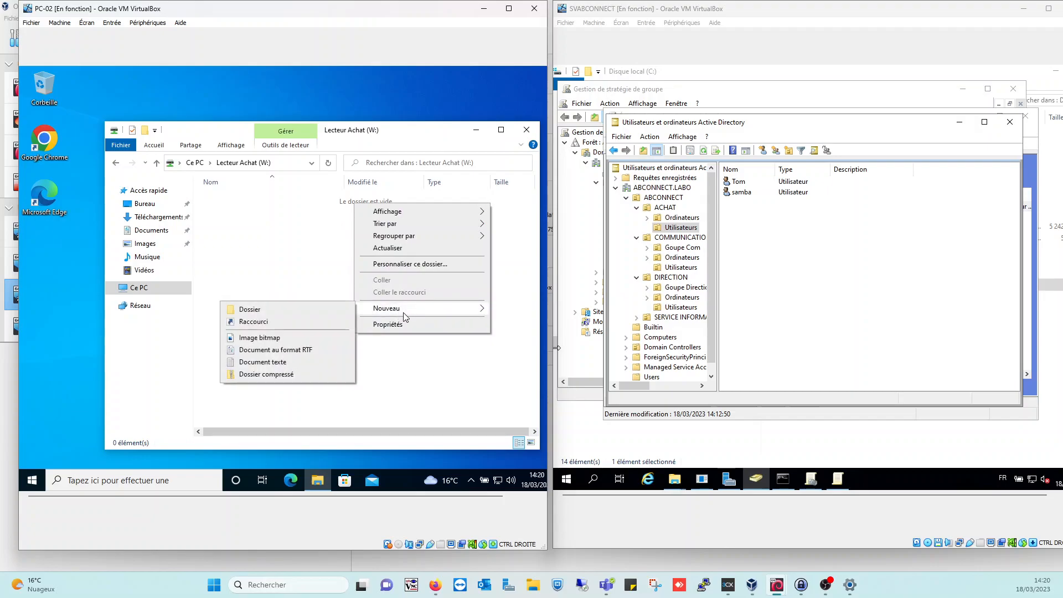
click(308, 309)
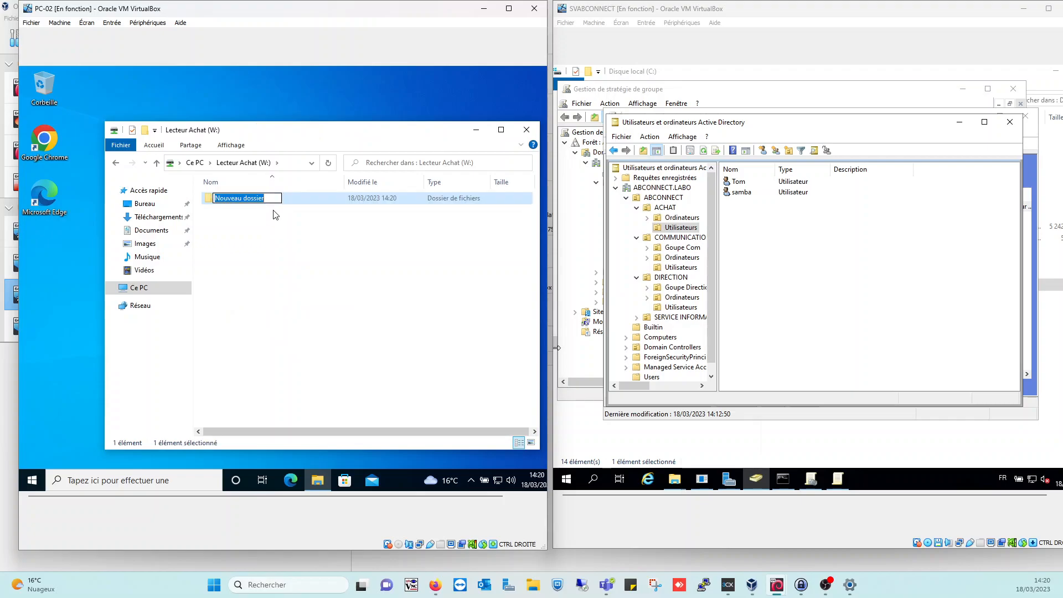
text(Dossier Tom)
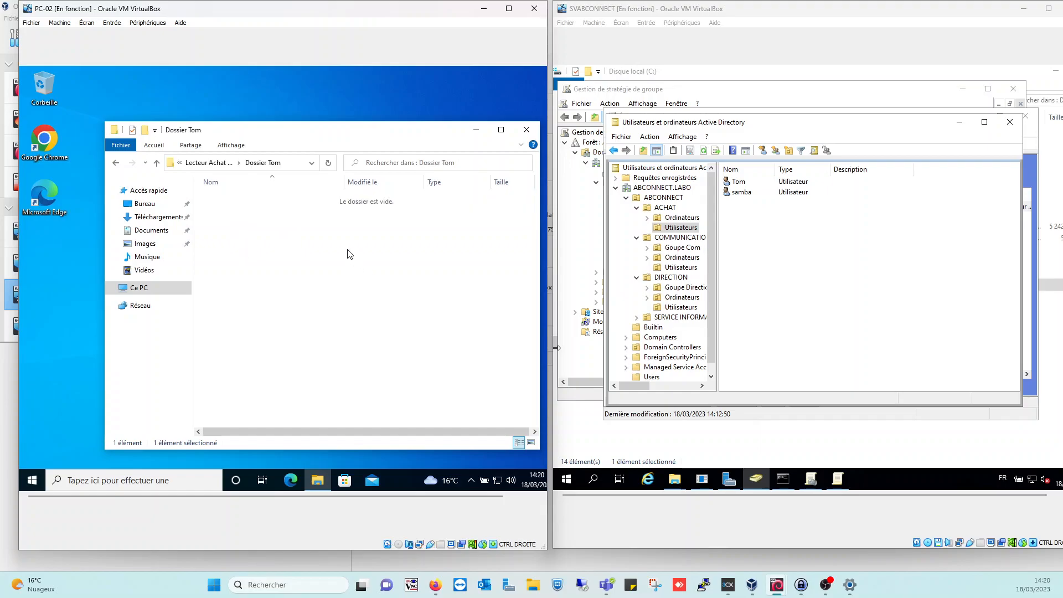
Create a text document named 'contrat de vente' in Dossier Tom, then reopen the folder to check it
right_click(297, 229)
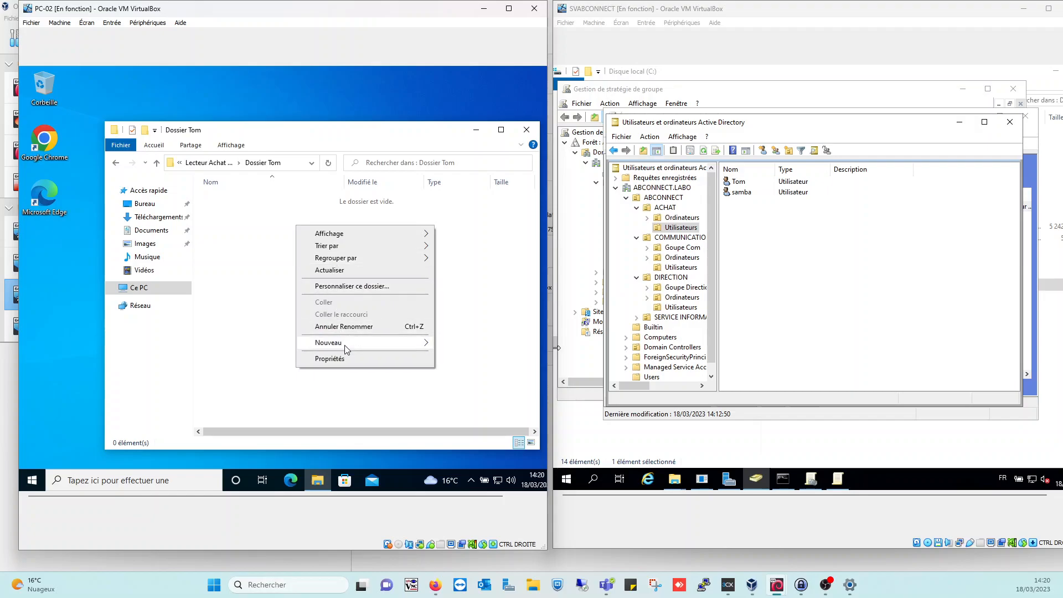
mouse_move(346, 347)
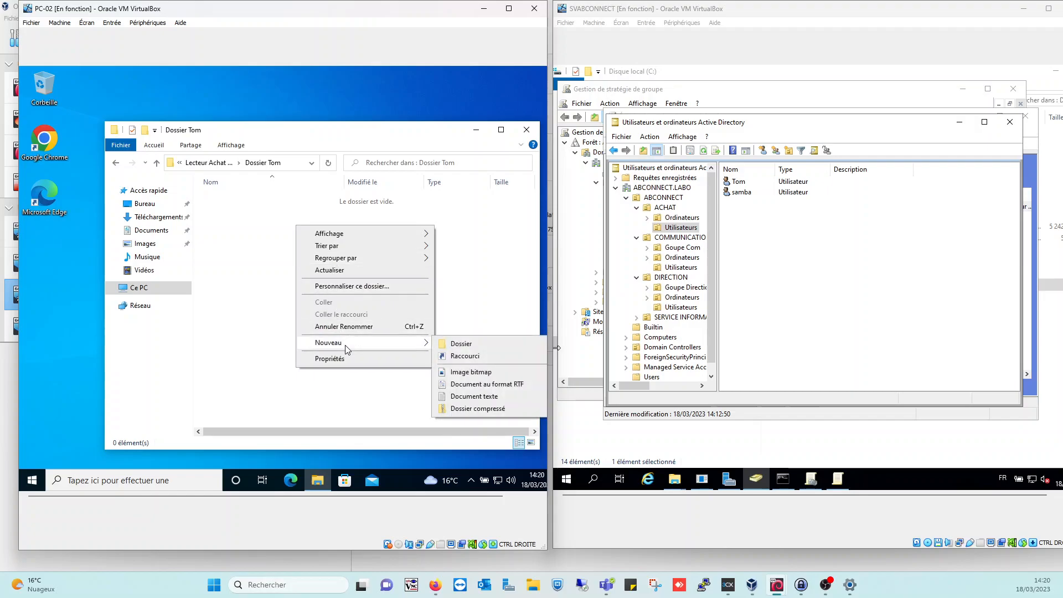
click(470, 392)
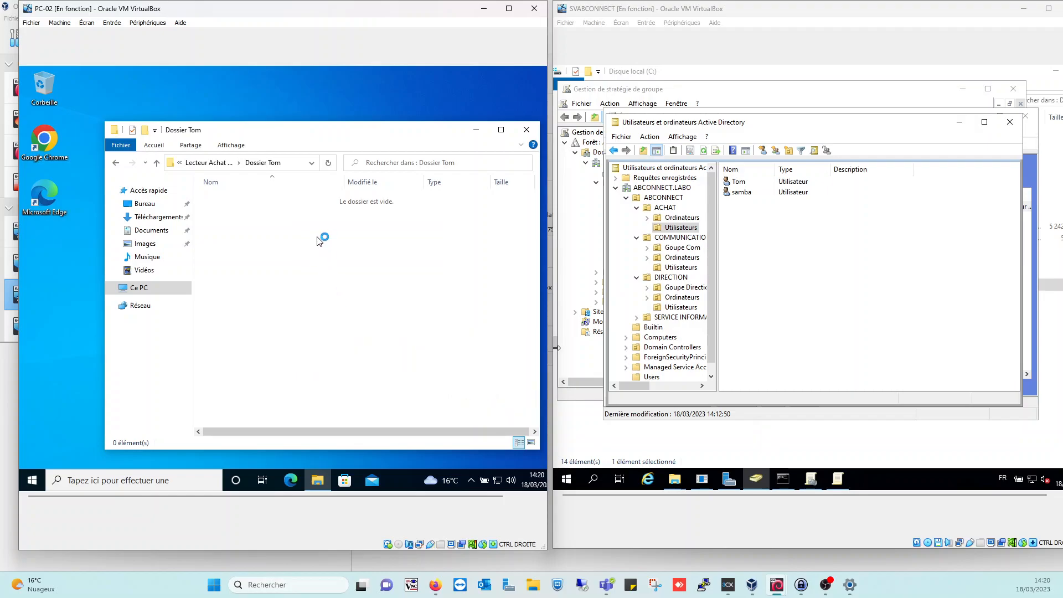
text(lettre d)
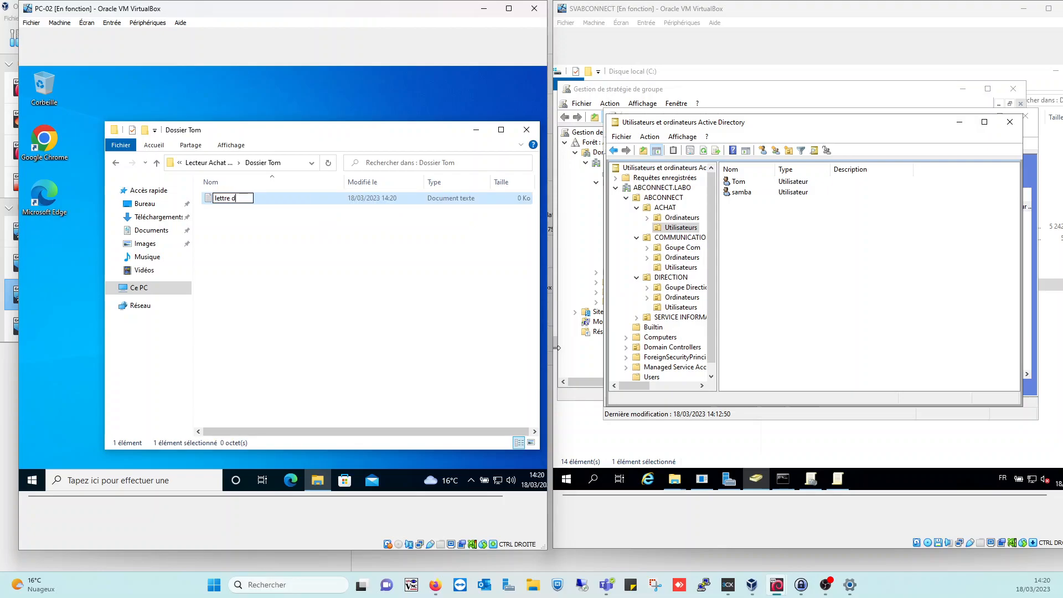
text(e val)
key(BackSpace)
key(BackSpace)
key(BackSpace)
key(BackSpace)
key(BackSpace)
key(BackSpace)
key(BackSpace)
key(BackSpace)
key(BackSpace)
key(BackSpace)
key(BackSpace)
key(BackSpace)
key(BackSpace)
text(contrat de vente)
key(Return)
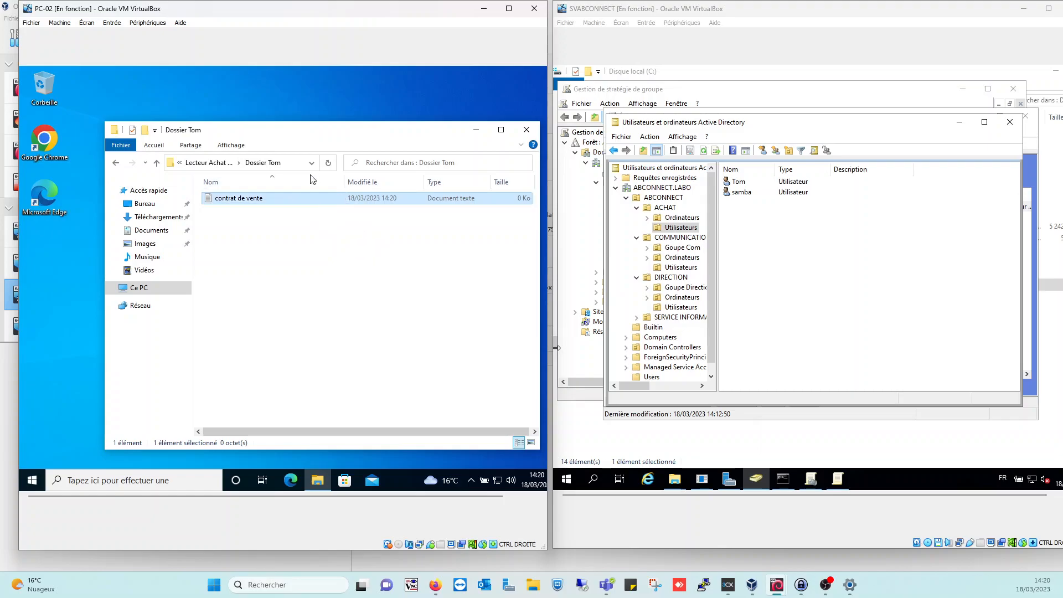
click(207, 163)
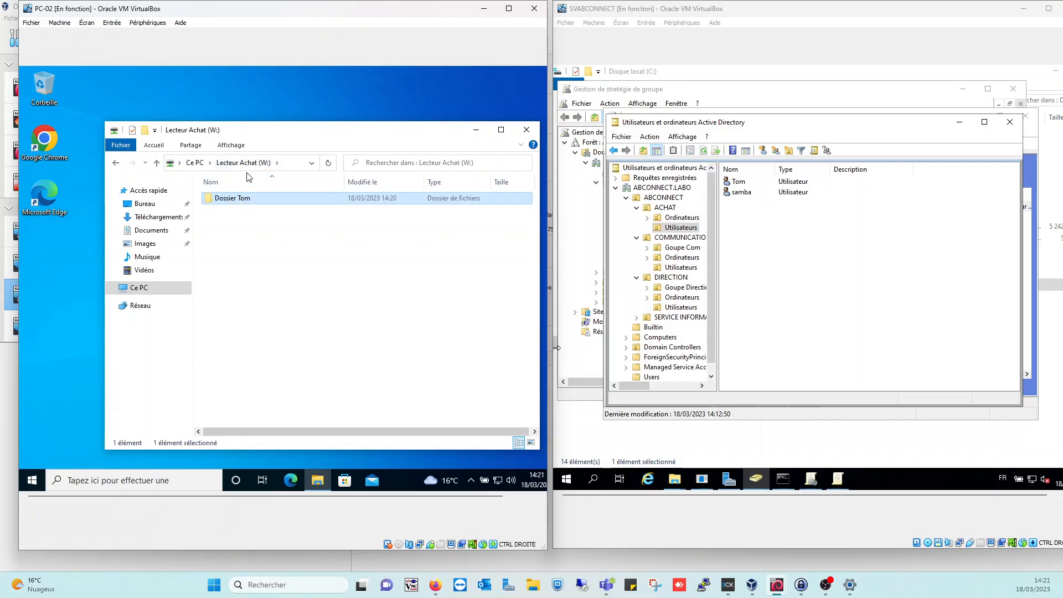
double_click(241, 200)
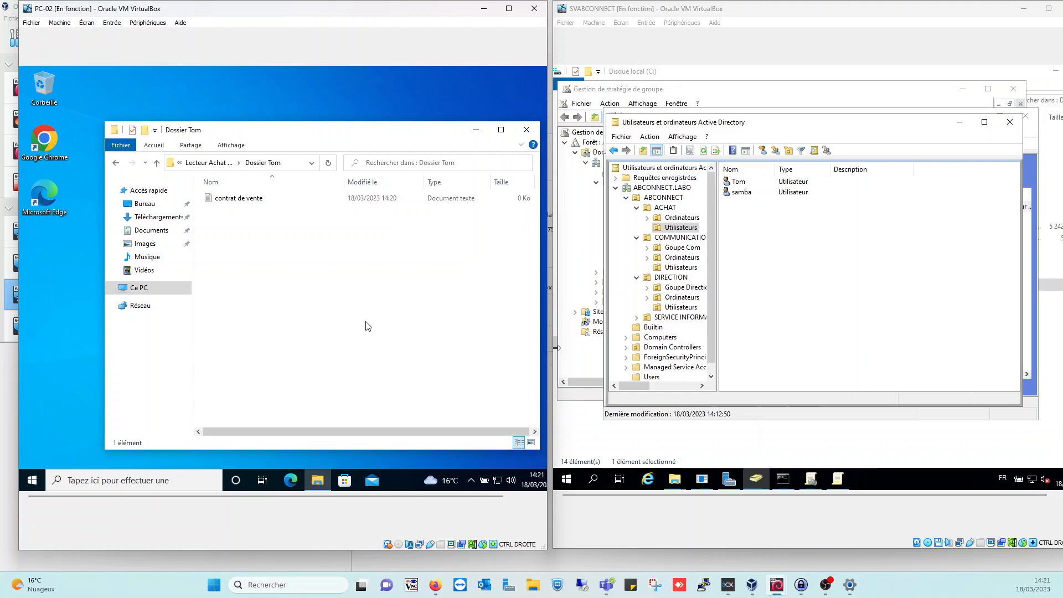
On SVABCONNECT, browse to C:\lecteur Achat\Dossier Tom to find the contrat de vente file
click(673, 479)
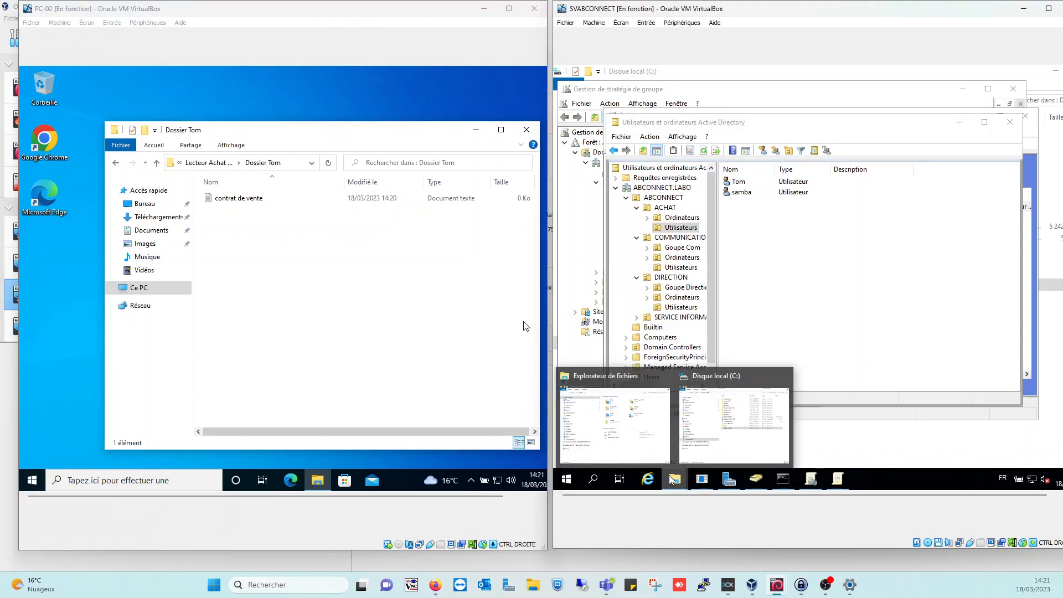
click(722, 412)
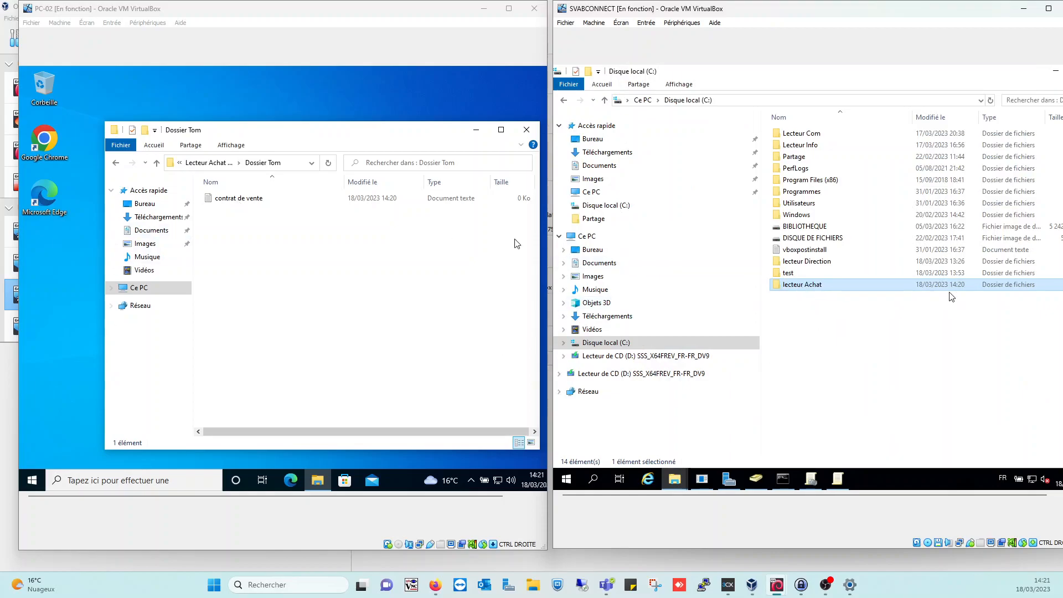
double_click(844, 288)
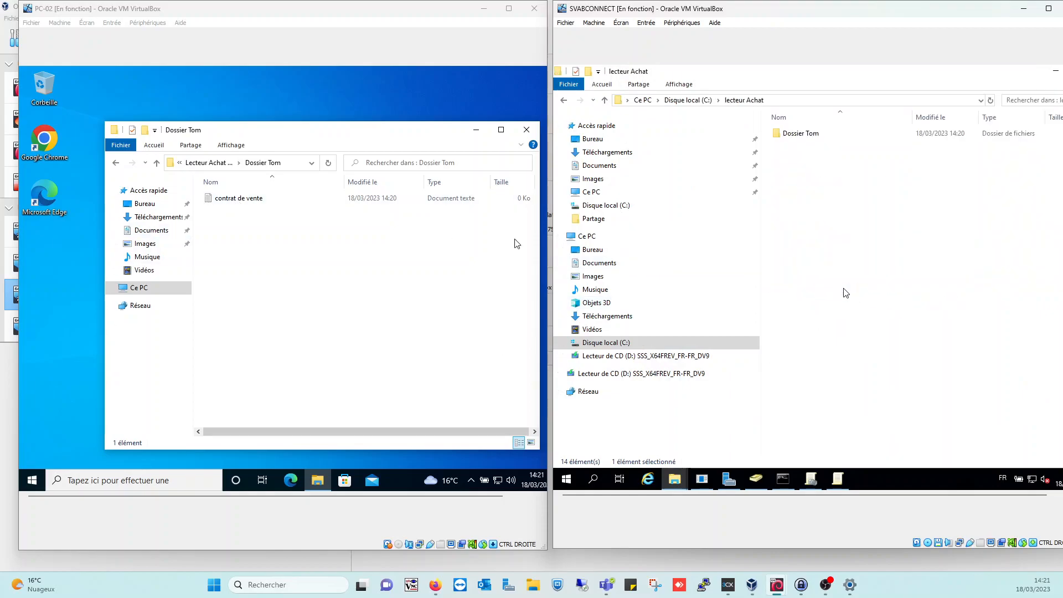
double_click(817, 137)
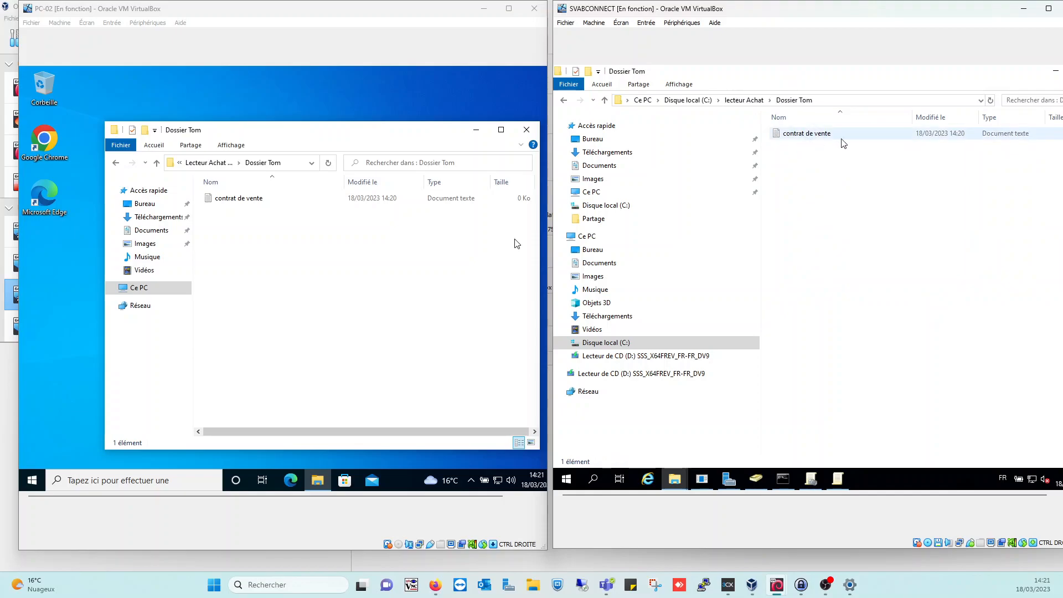